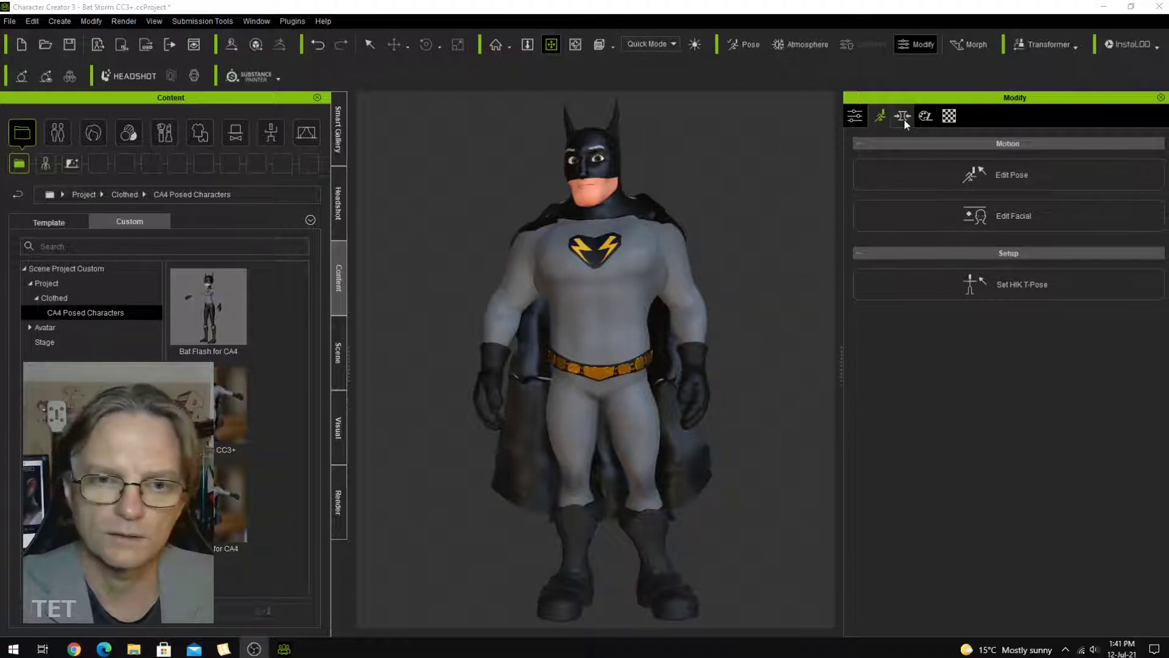
# Preview the Base Color of the Std_Skin_Head and Std_Skin_Body materials in the Material tab
pyautogui.click(948, 117)
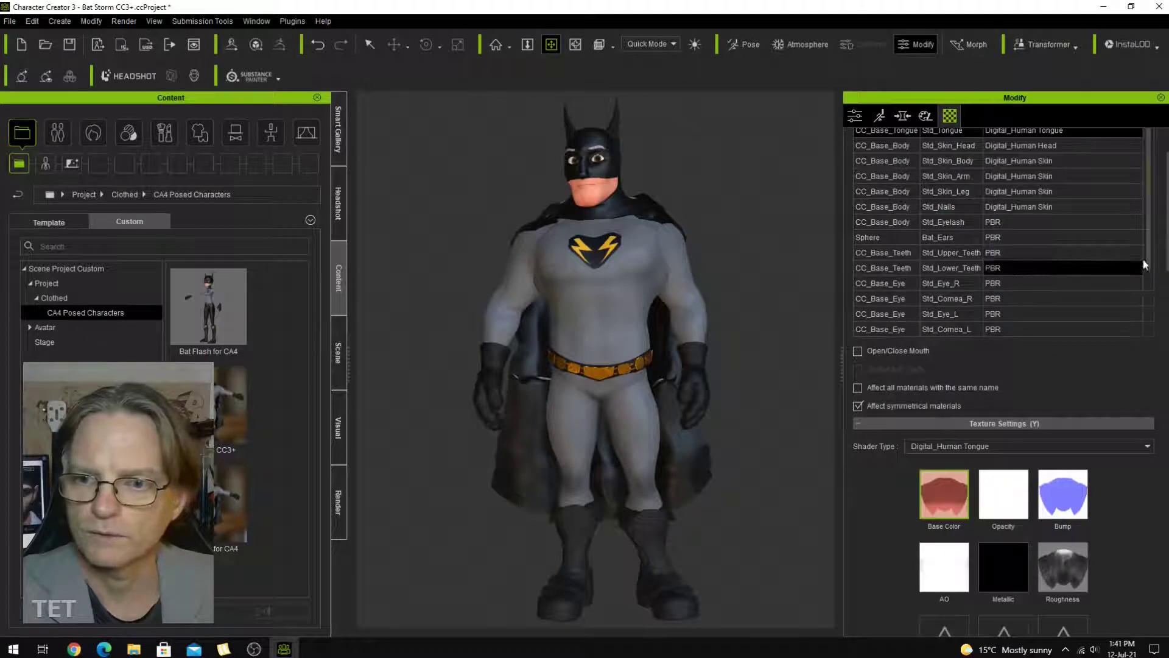
pyautogui.click(950, 146)
pyautogui.scroll(-3, 953, 396)
pyautogui.moveTo(953, 348)
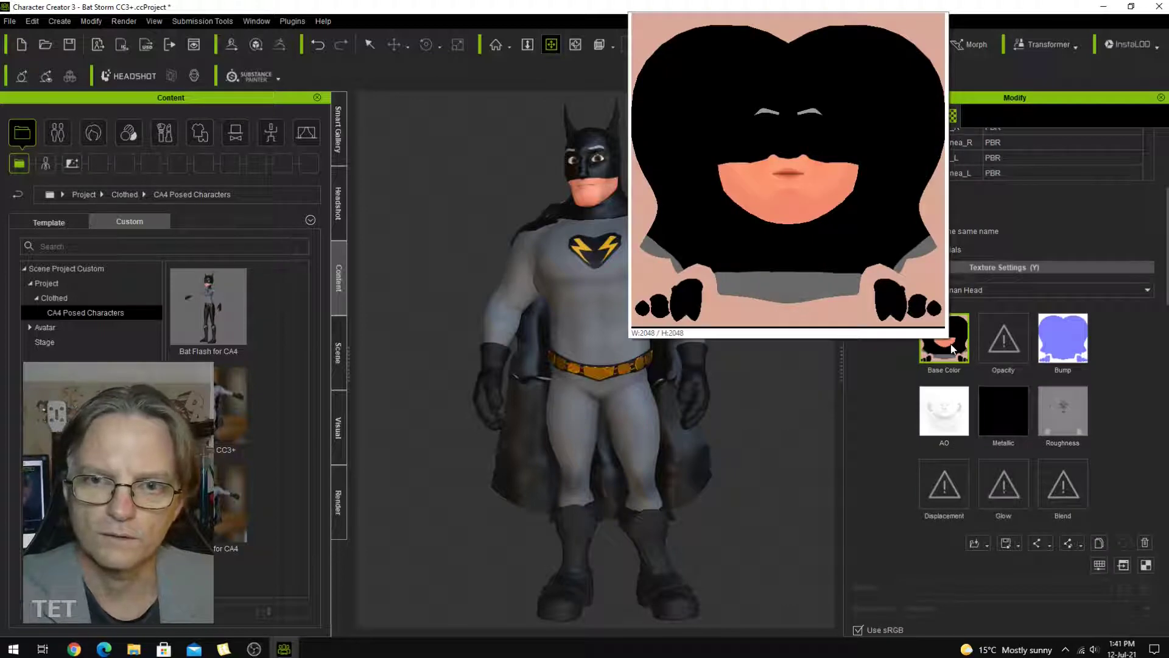
pyautogui.press('Down')
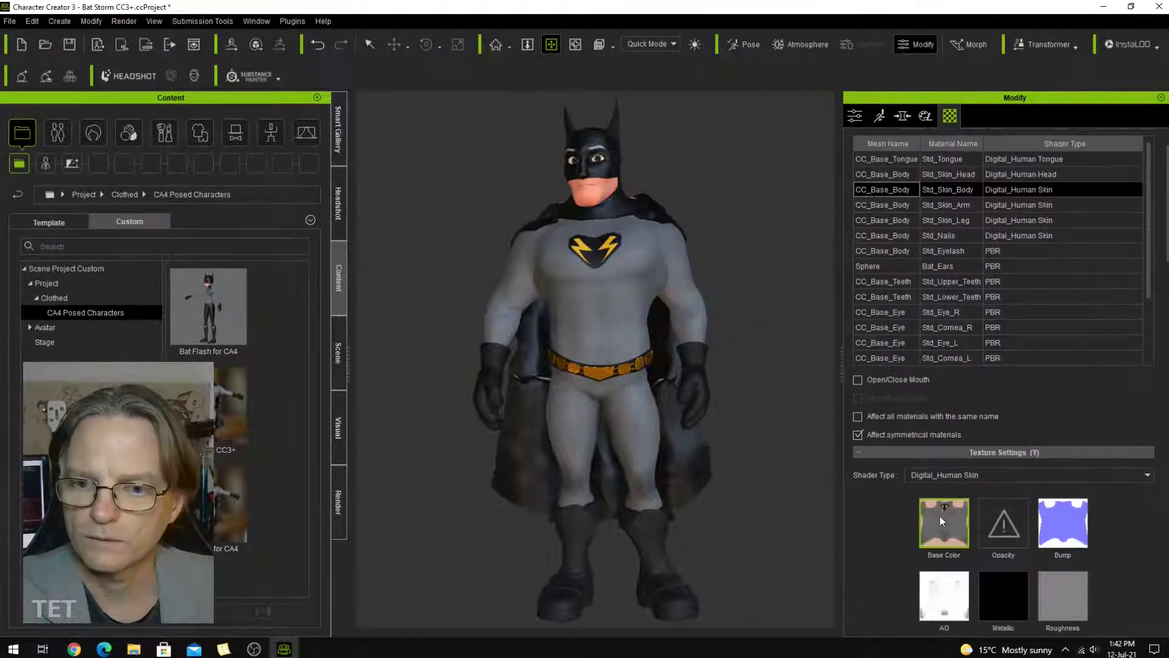
pyautogui.moveTo(942, 522)
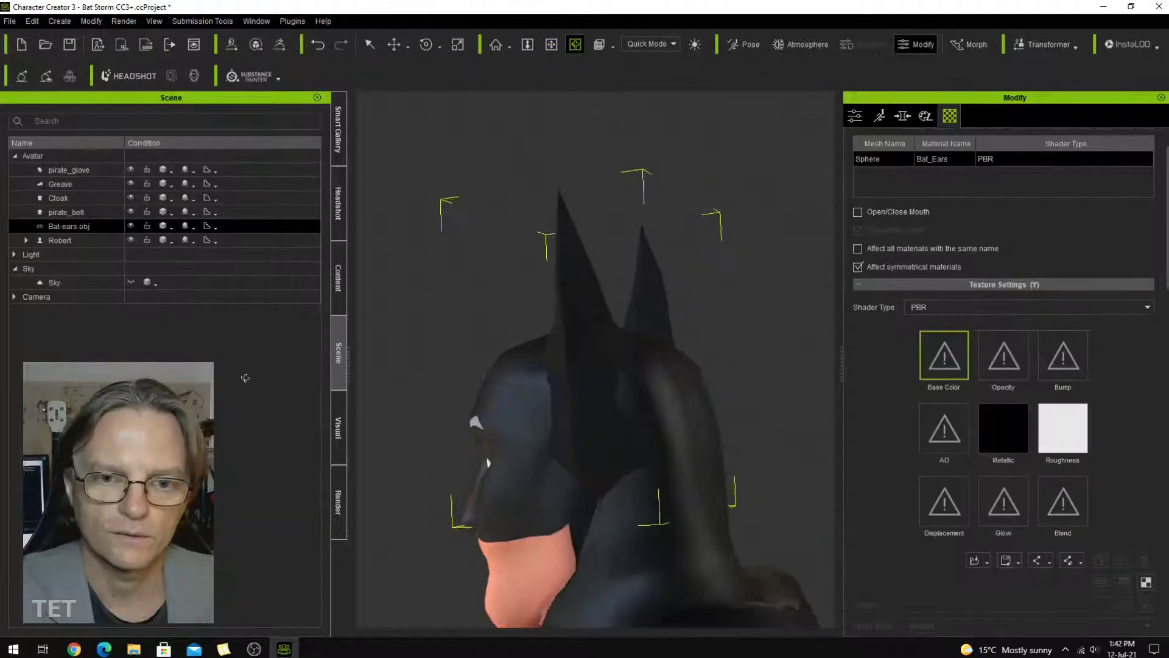
# Inspect the back of the head, then select the Greave and Cloak outfit pieces
pyautogui.moveTo(396, 375); pyautogui.dragTo(755, 402, button='right')
pyautogui.click(756, 422)
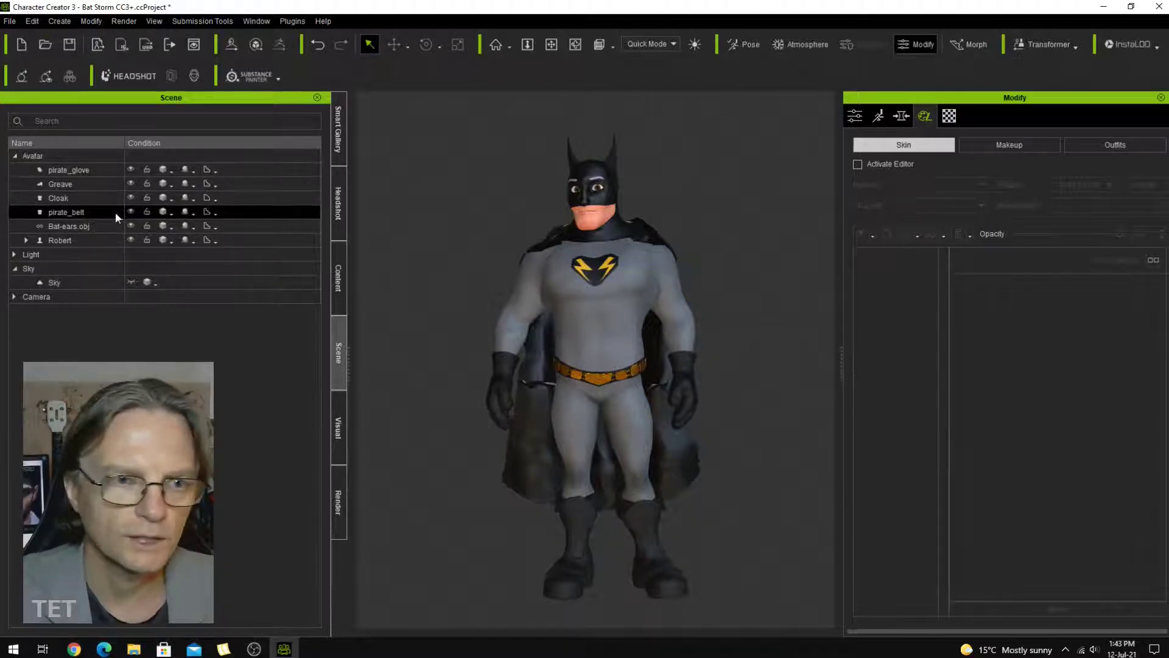
pyautogui.click(104, 183)
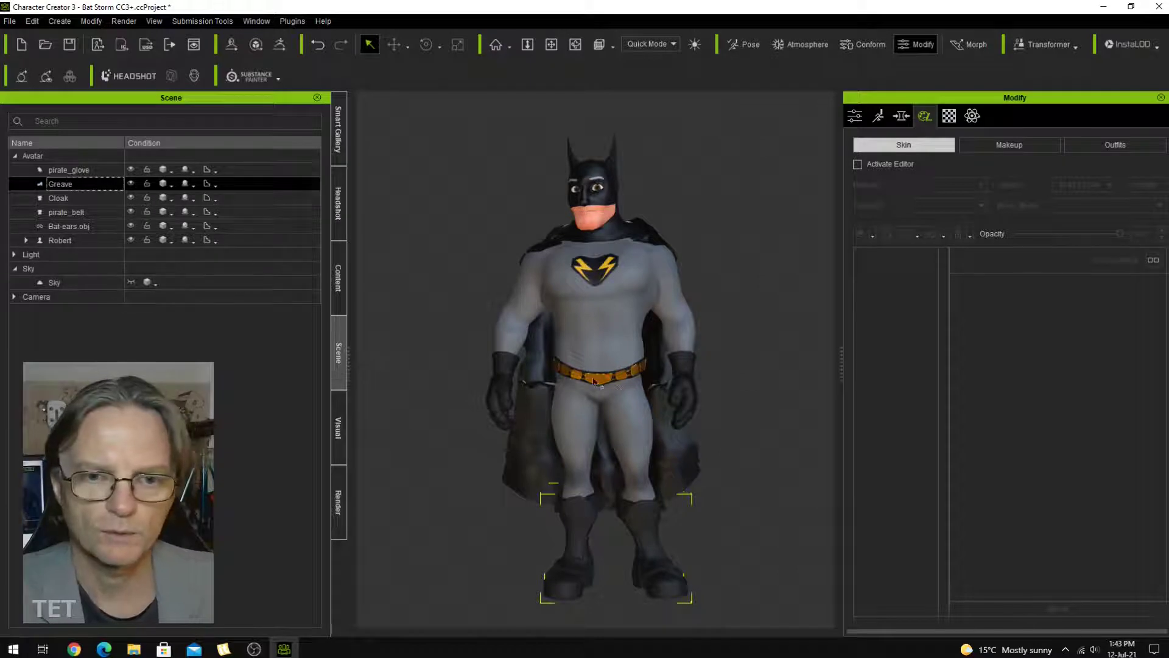
pyautogui.click(61, 201)
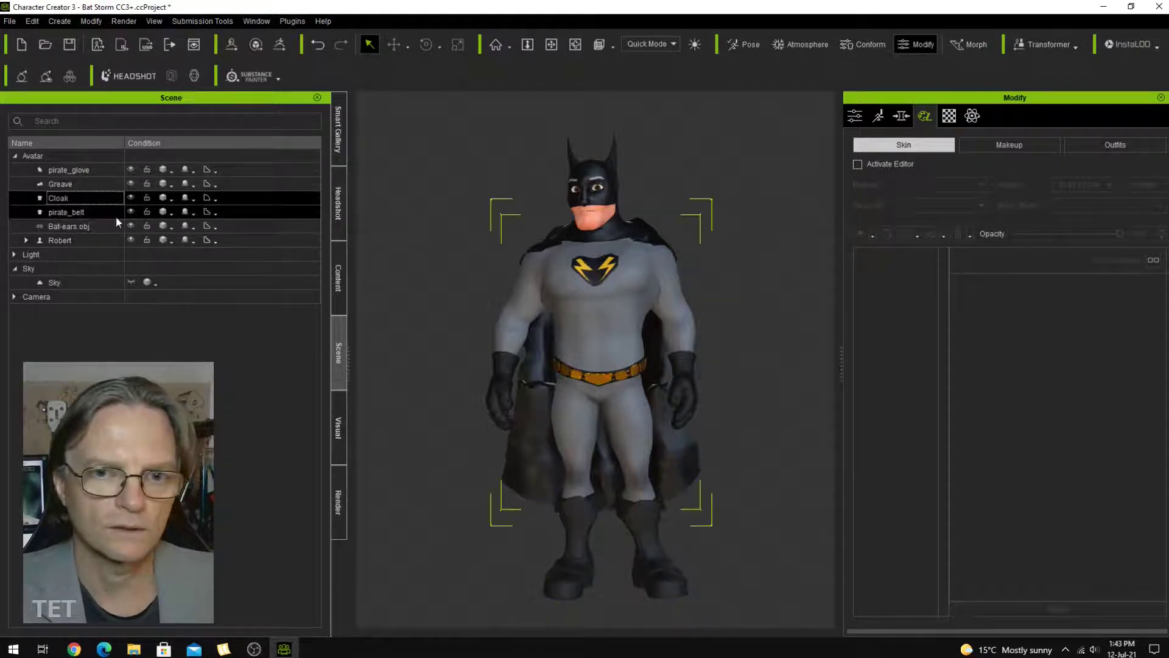
# Orbit the character through side, back and front views and check Robert's general attributes
pyautogui.click(576, 44)
pyautogui.moveTo(747, 295); pyautogui.dragTo(468, 358)
pyautogui.moveTo(783, 342); pyautogui.dragTo(585, 254)
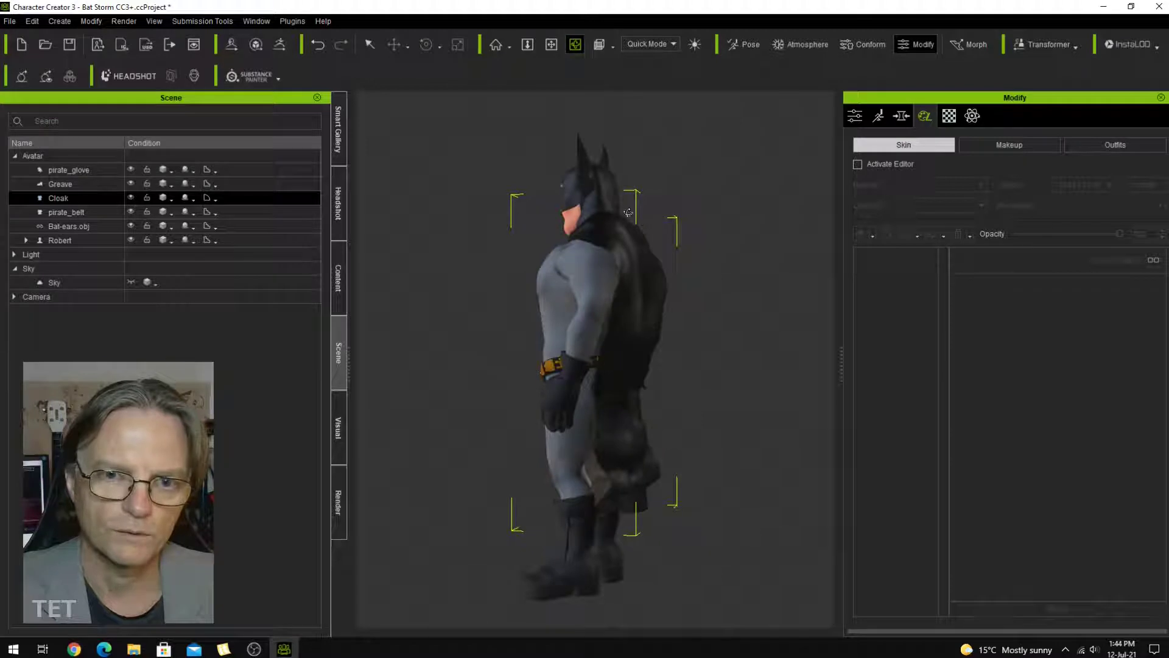
pyautogui.moveTo(612, 209); pyautogui.dragTo(458, 284)
pyautogui.moveTo(635, 290); pyautogui.dragTo(410, 295)
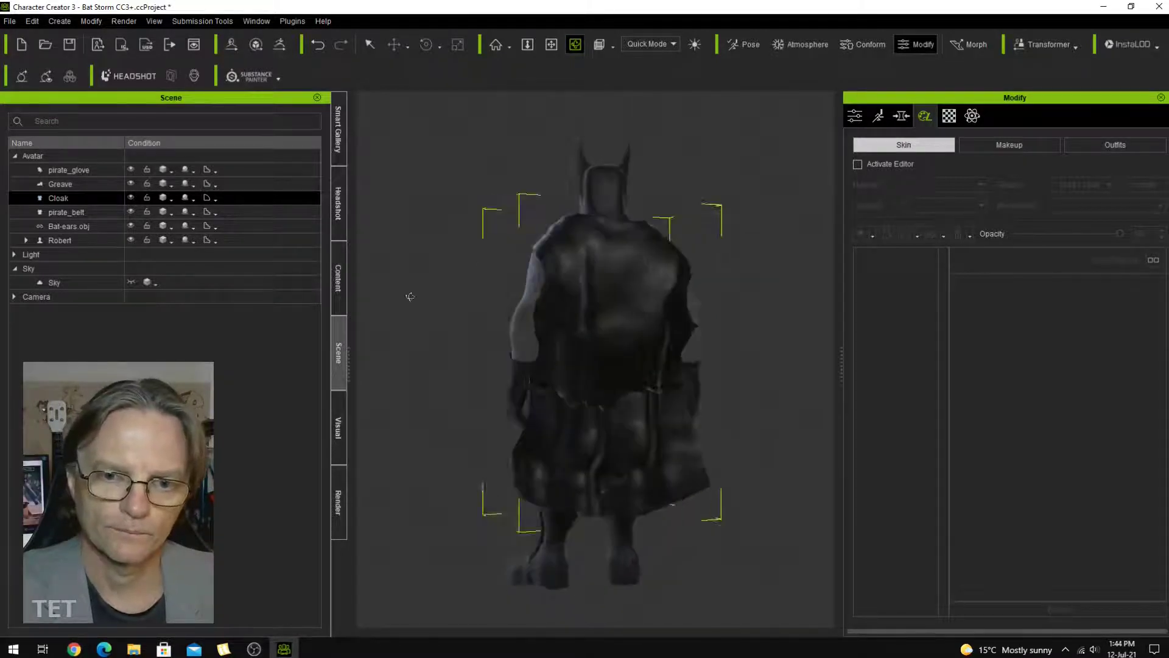
pyautogui.click(588, 266)
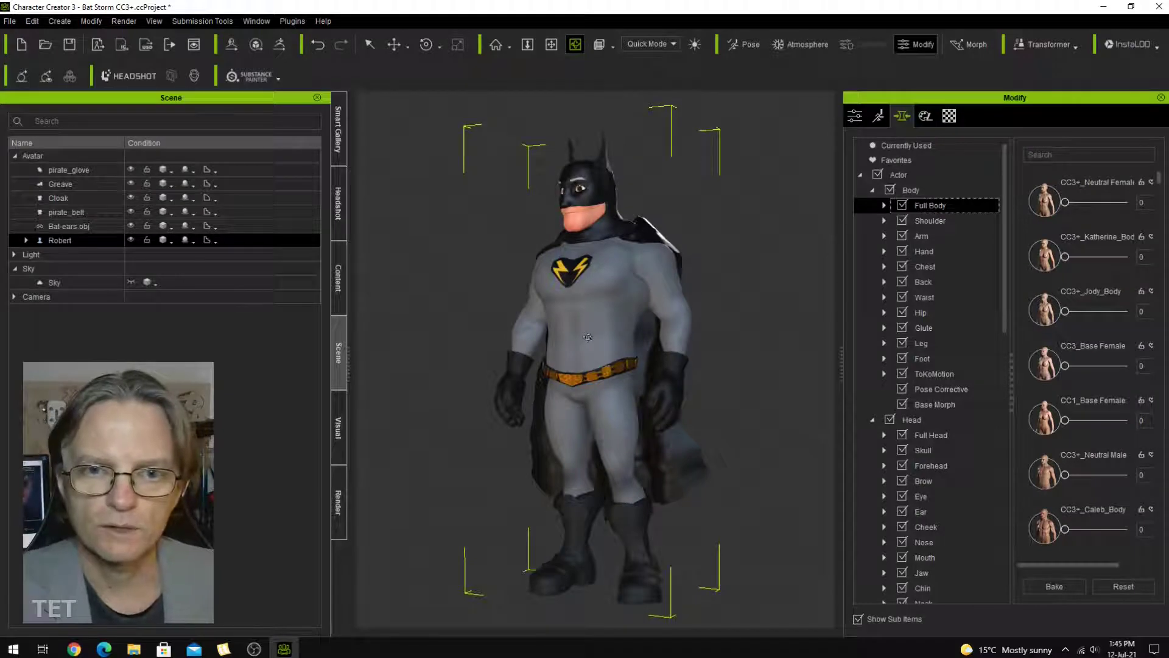
pyautogui.click(528, 47)
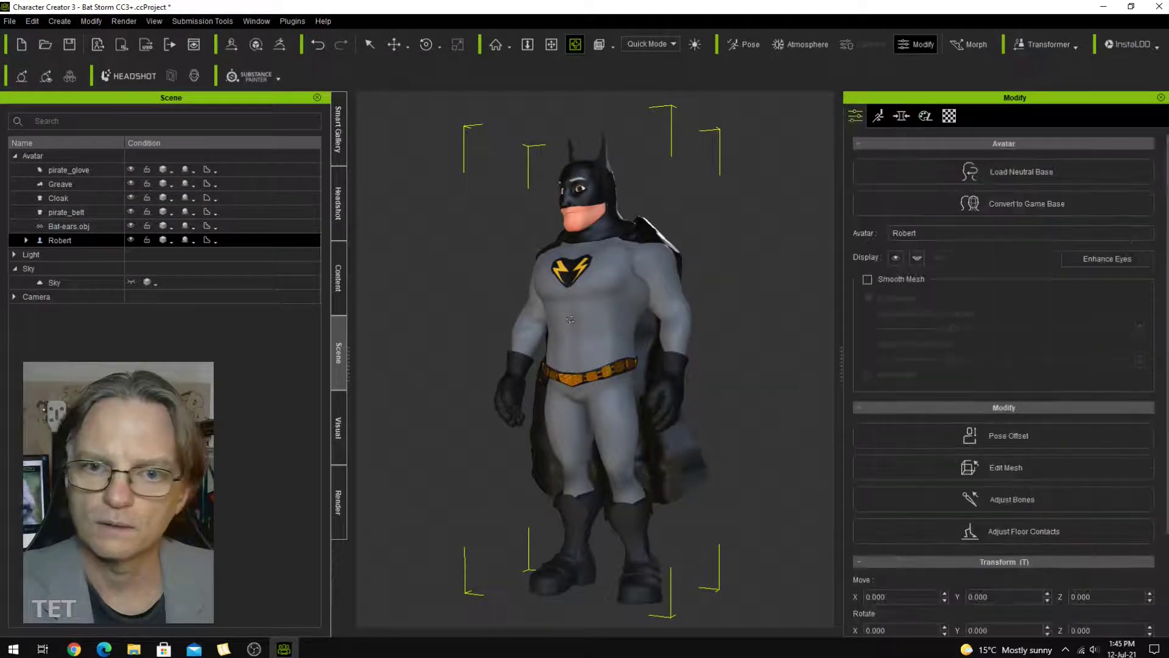
pyautogui.moveTo(568, 340); pyautogui.dragTo(493, 147, button='right')
pyautogui.click(386, 278)
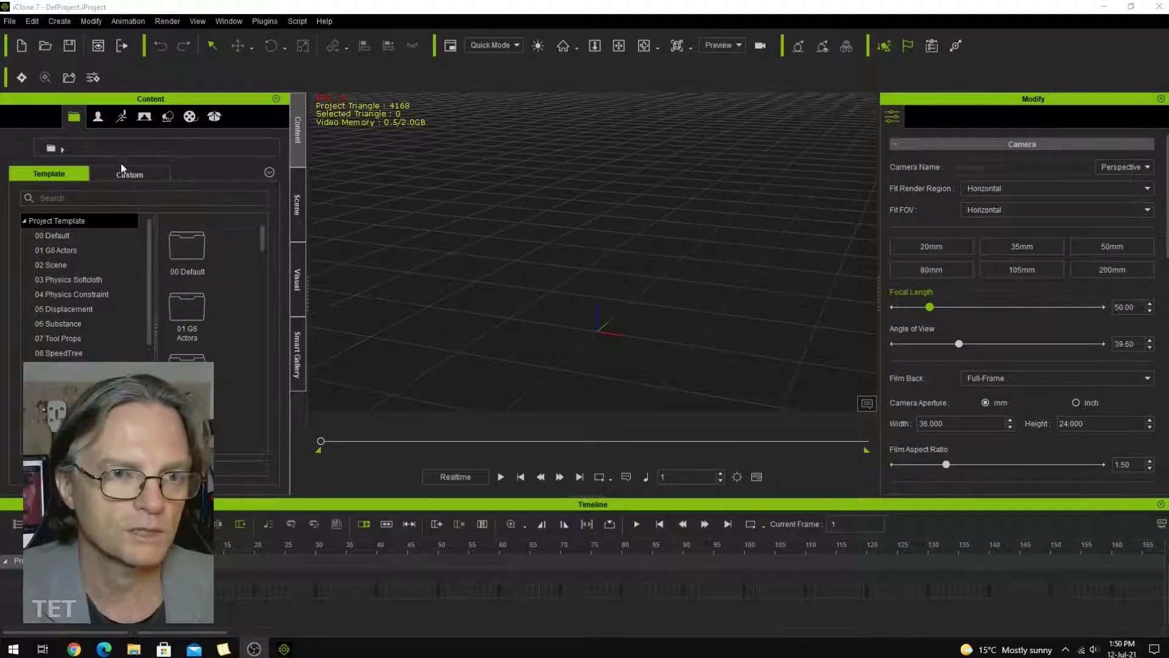
# Load the Bat...K03a avatar from Custom > Bat Storm, frame it, and open the Plugins list
pyautogui.click(98, 117)
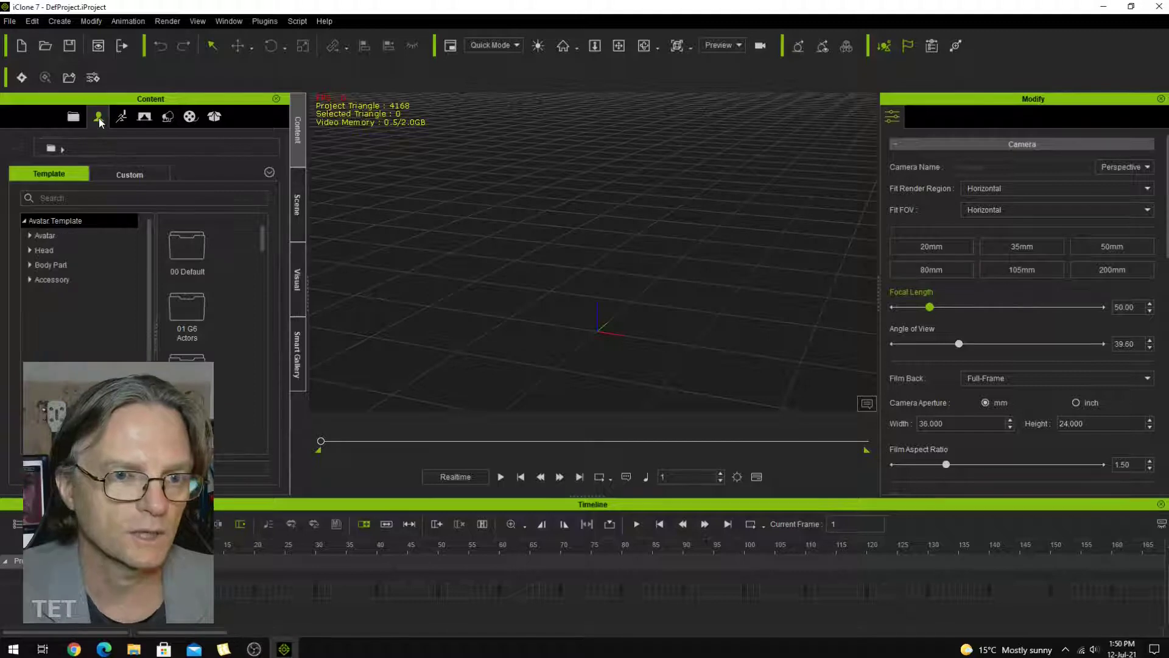
pyautogui.click(112, 176)
pyautogui.scroll(-3, 262, 343)
pyautogui.scroll(-2, 262, 342)
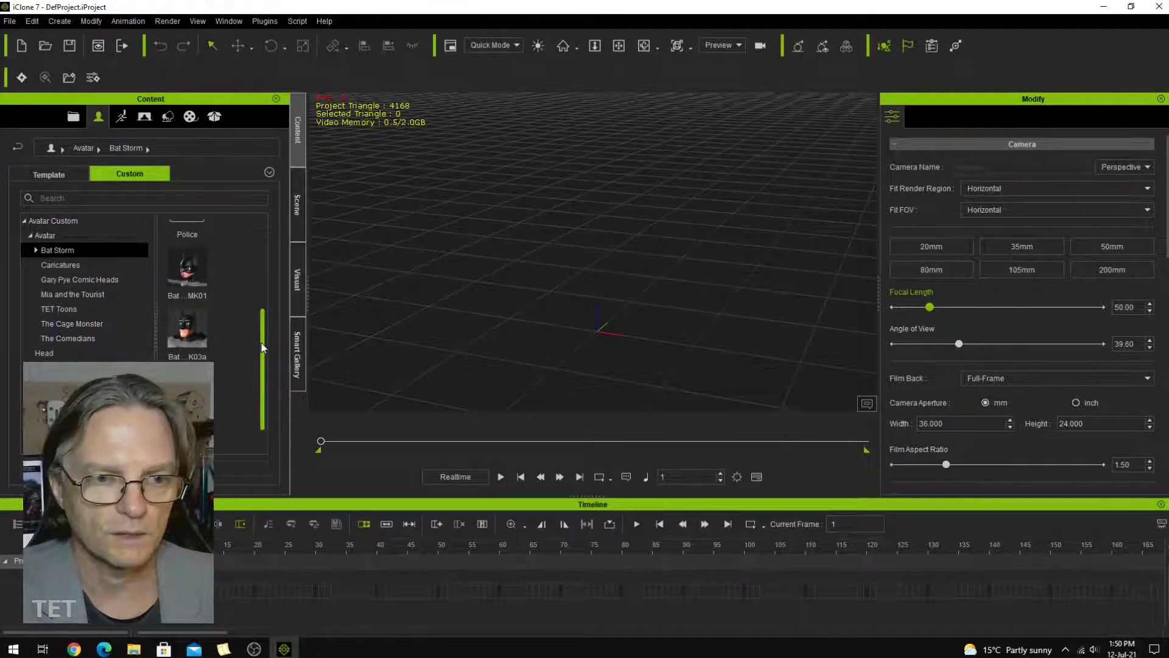
pyautogui.doubleClick(194, 328)
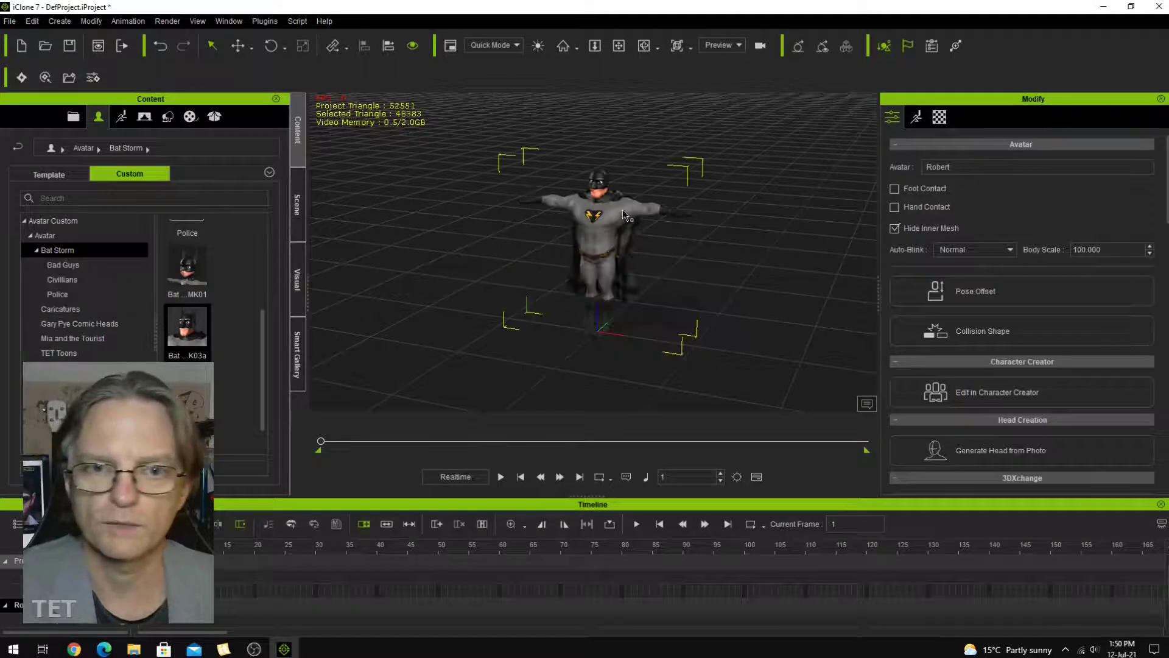
pyautogui.click(677, 45)
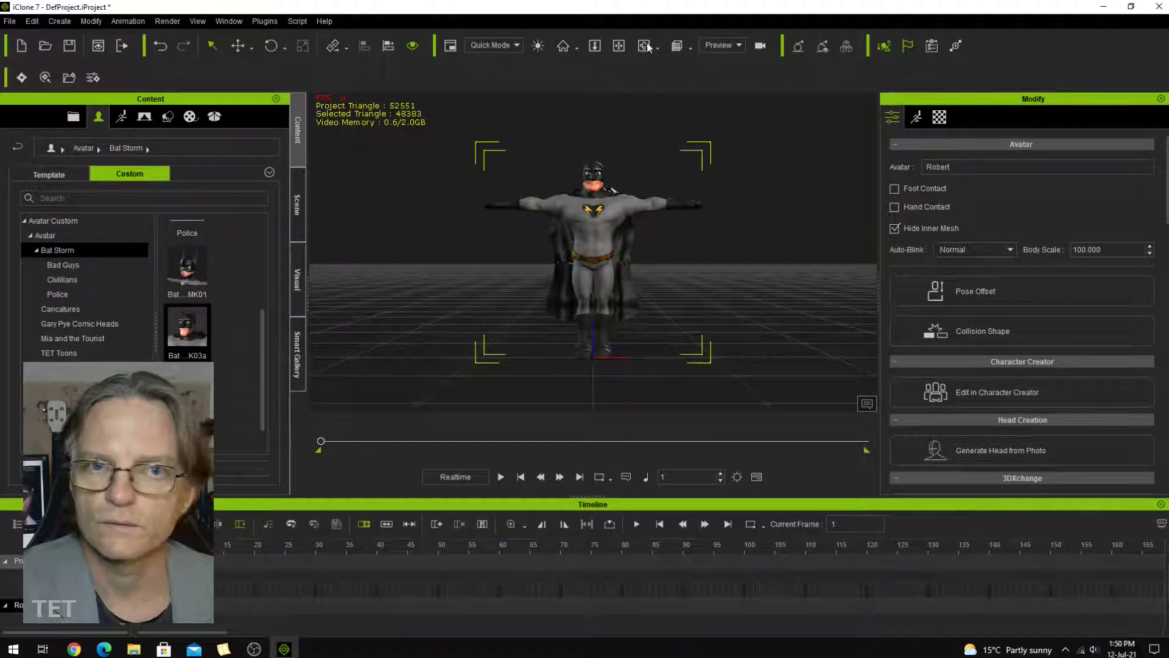
pyautogui.click(259, 22)
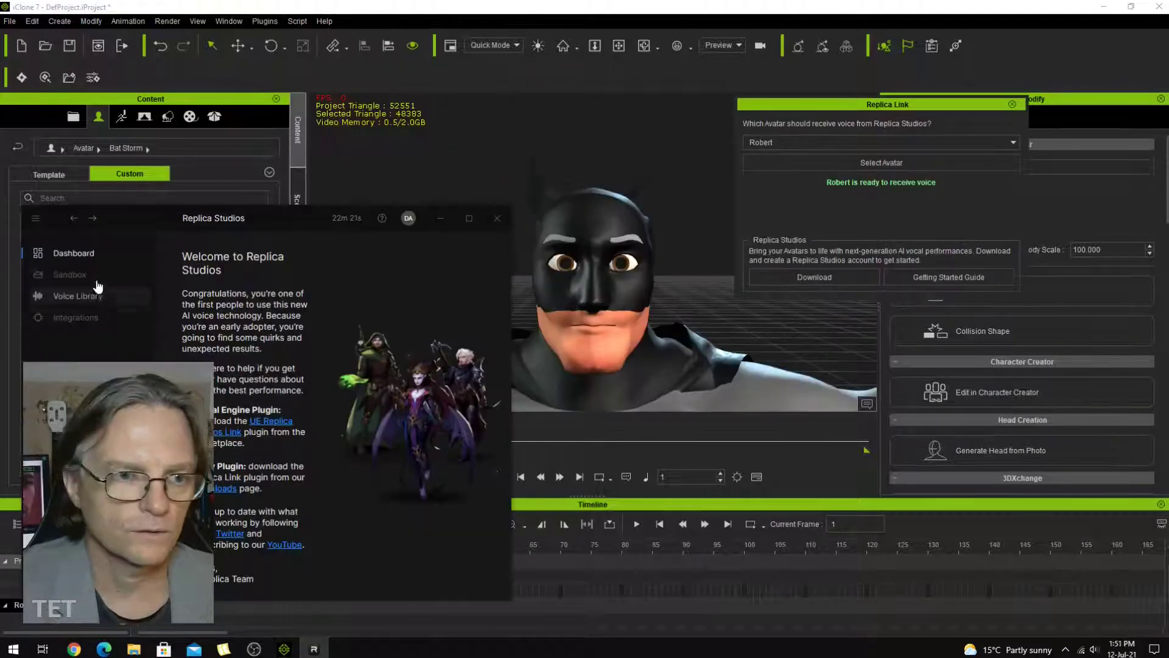
# Review Take 1's job-hunting dialogue in the Sandbox, checking the misspelled word 'sighenses'
pyautogui.click(68, 275)
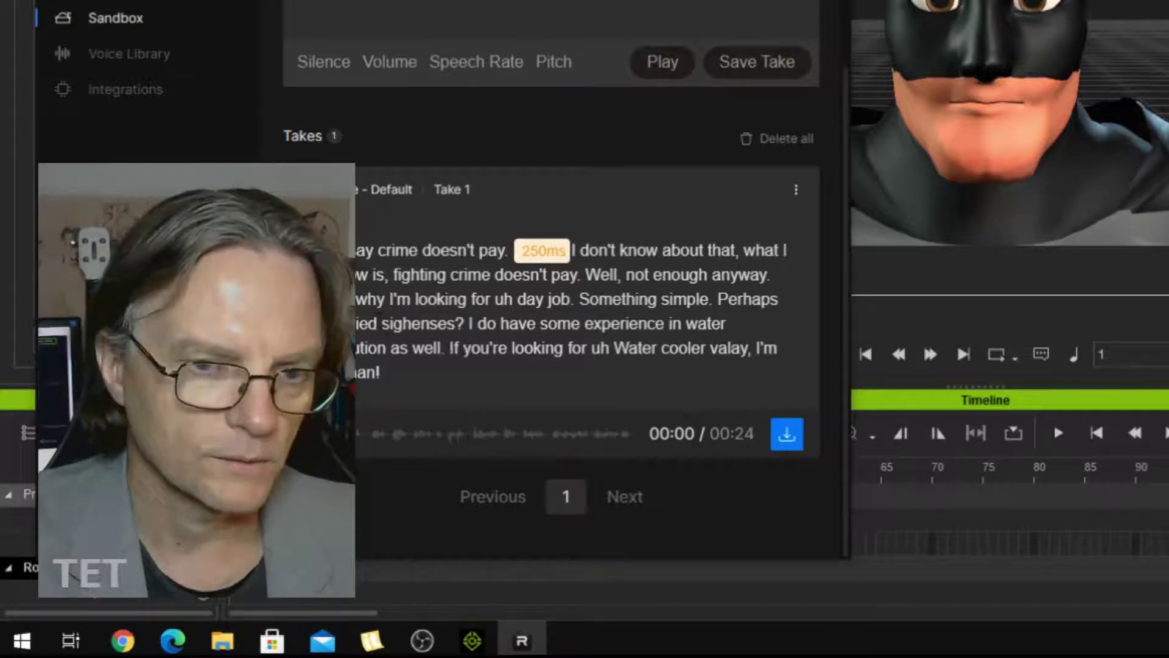
pyautogui.moveTo(382, 324); pyautogui.dragTo(456, 323)
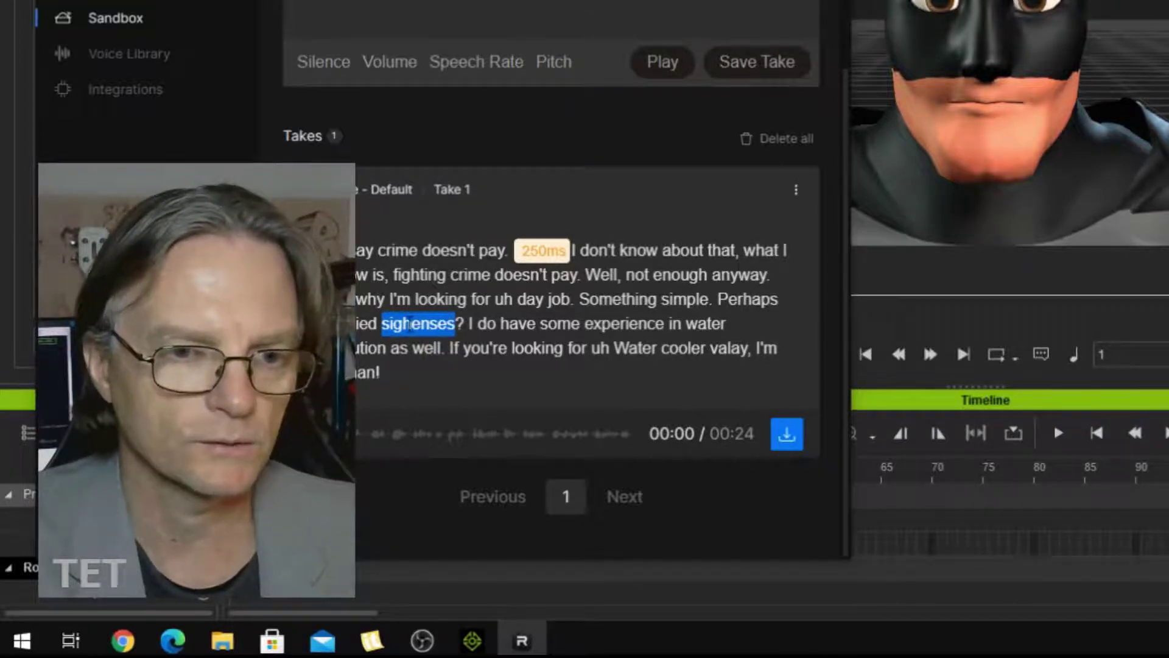
pyautogui.click(468, 324)
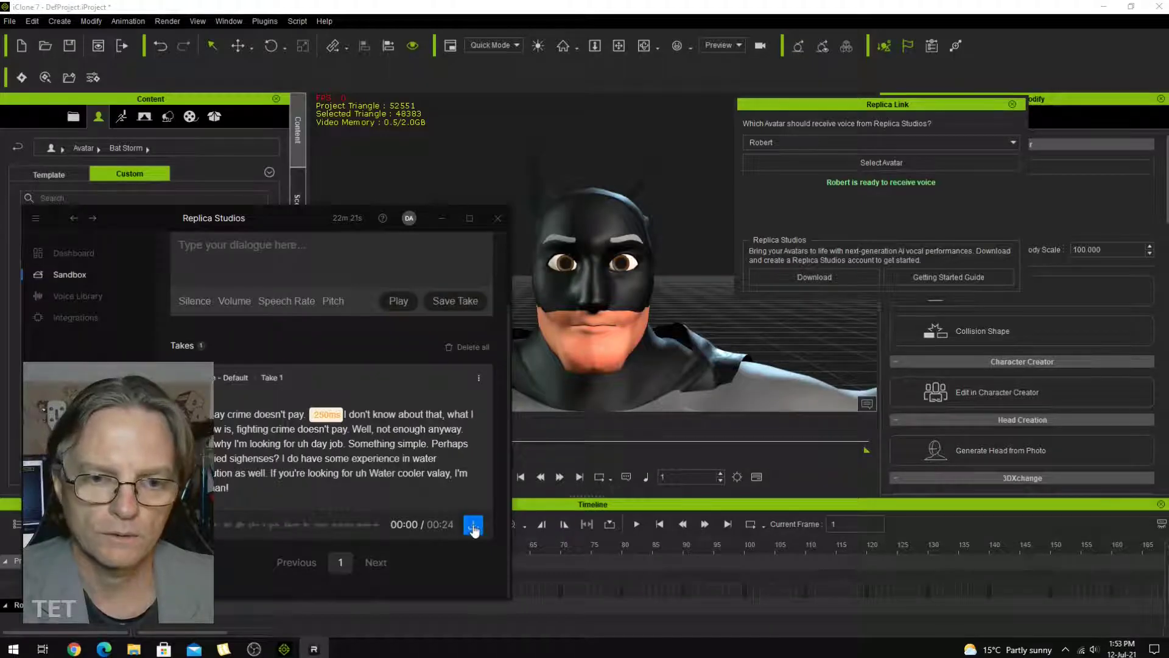
# Export the take to iClone for Robert and apply the lip-sync in Auto style
pyautogui.click(473, 526)
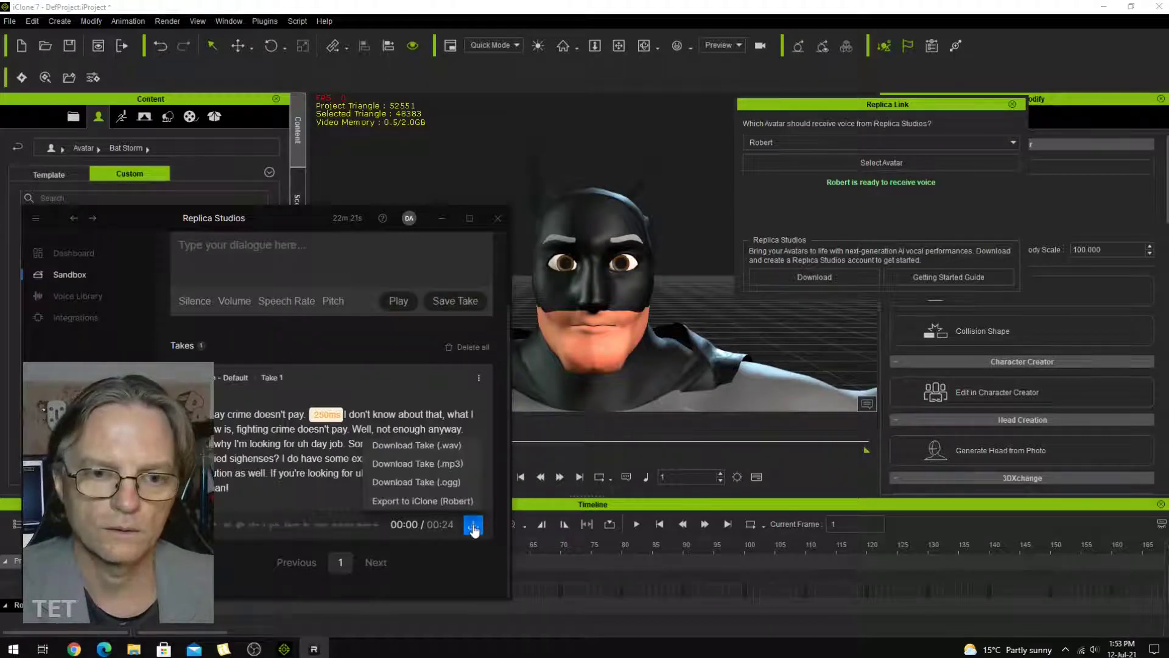
pyautogui.click(408, 501)
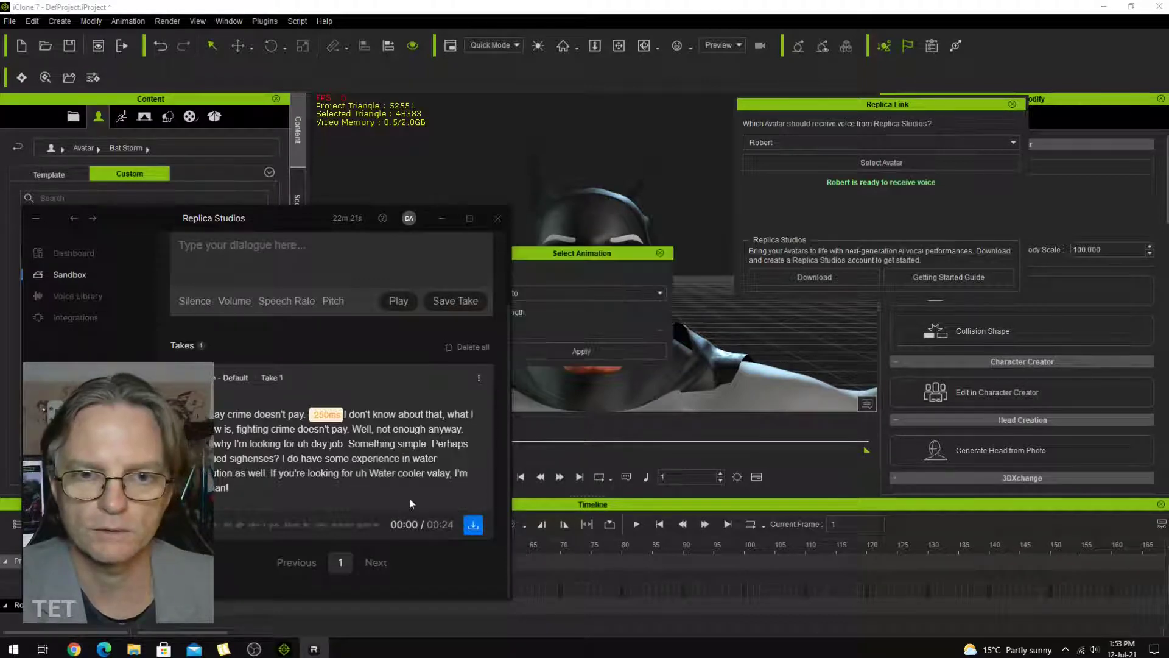
pyautogui.click(557, 263)
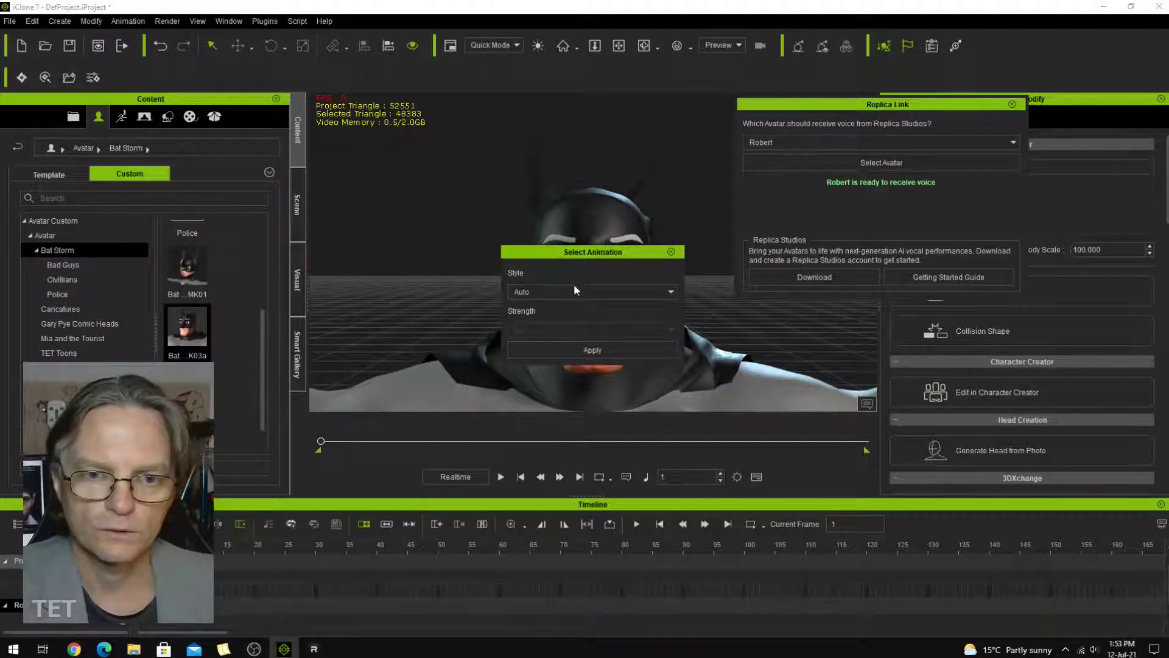
pyautogui.click(586, 350)
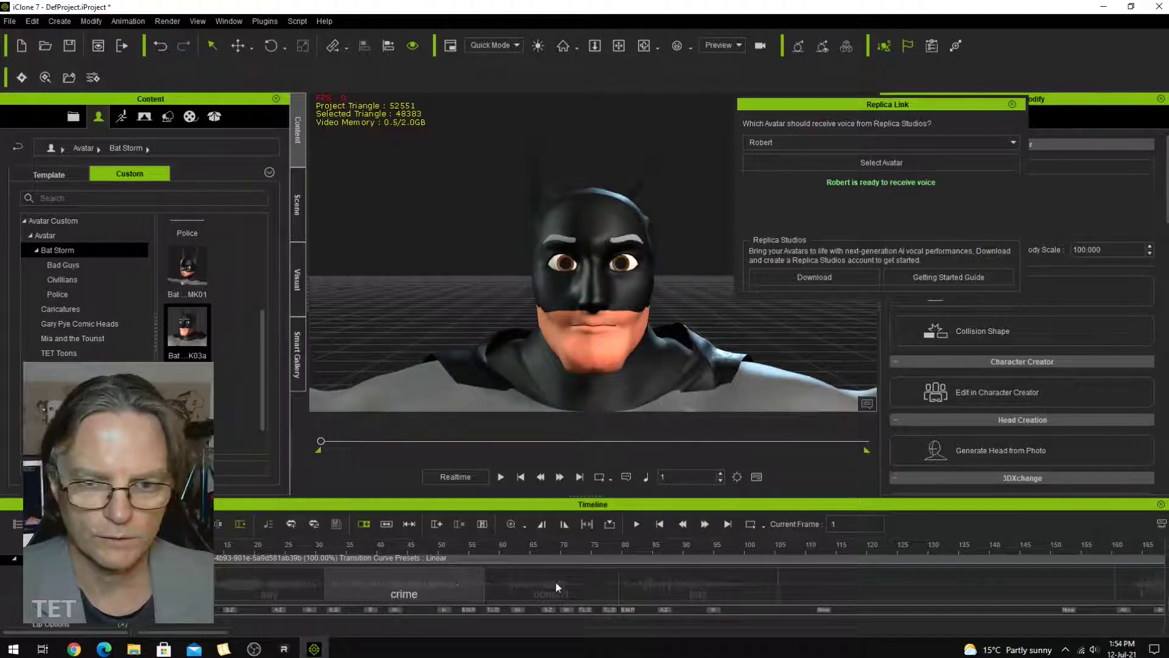
# Play back the lip-synced animation, then stop and return to the first frame
pyautogui.scroll(1, 963, 582)
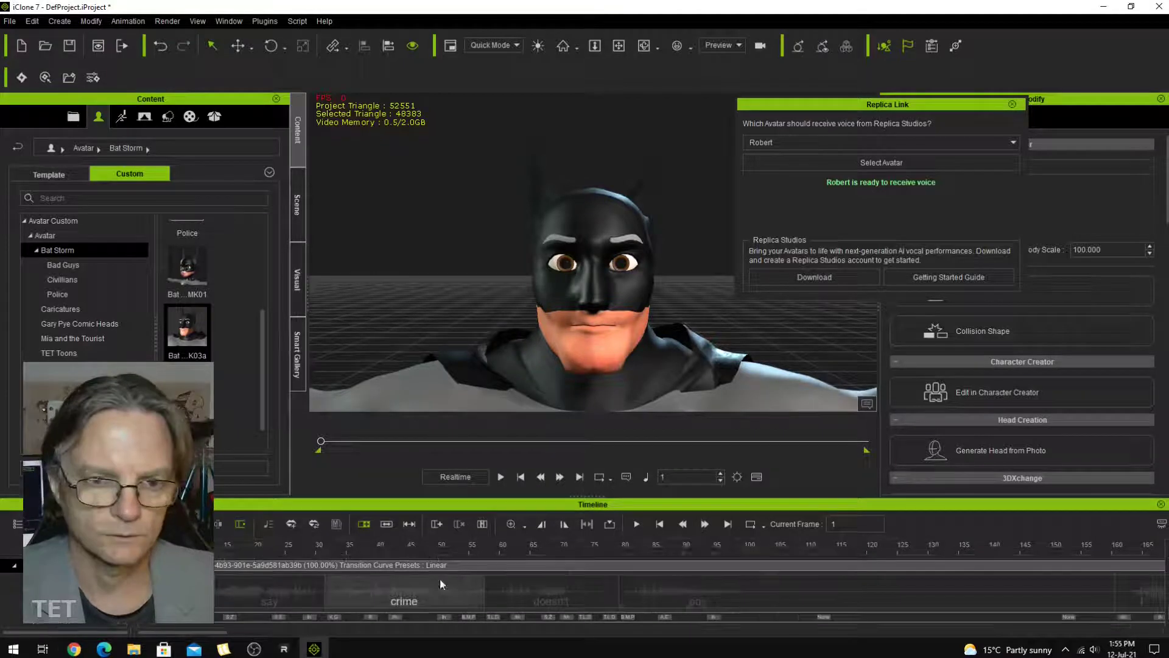
pyautogui.click(501, 477)
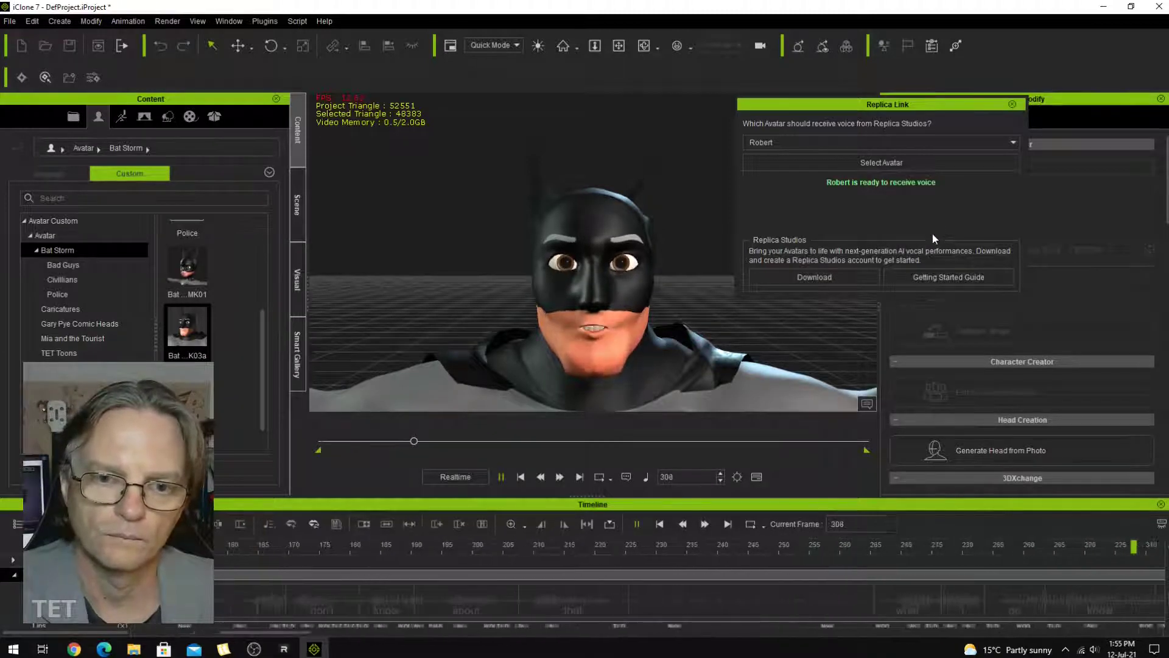
pyautogui.click(501, 477)
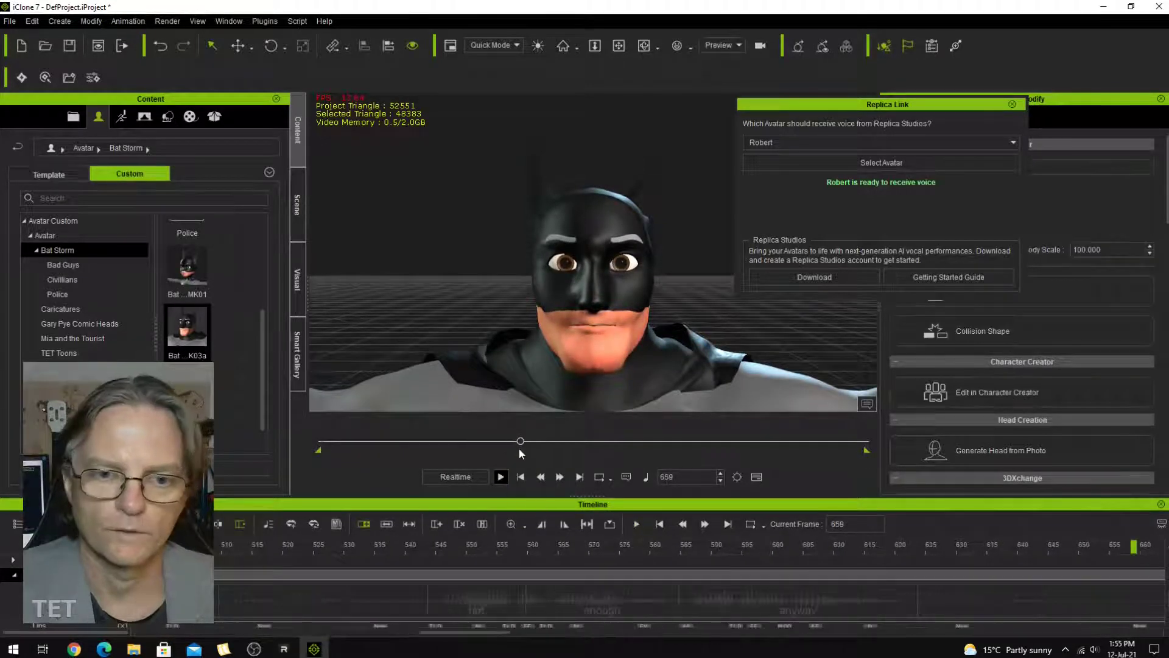
pyautogui.click(321, 441)
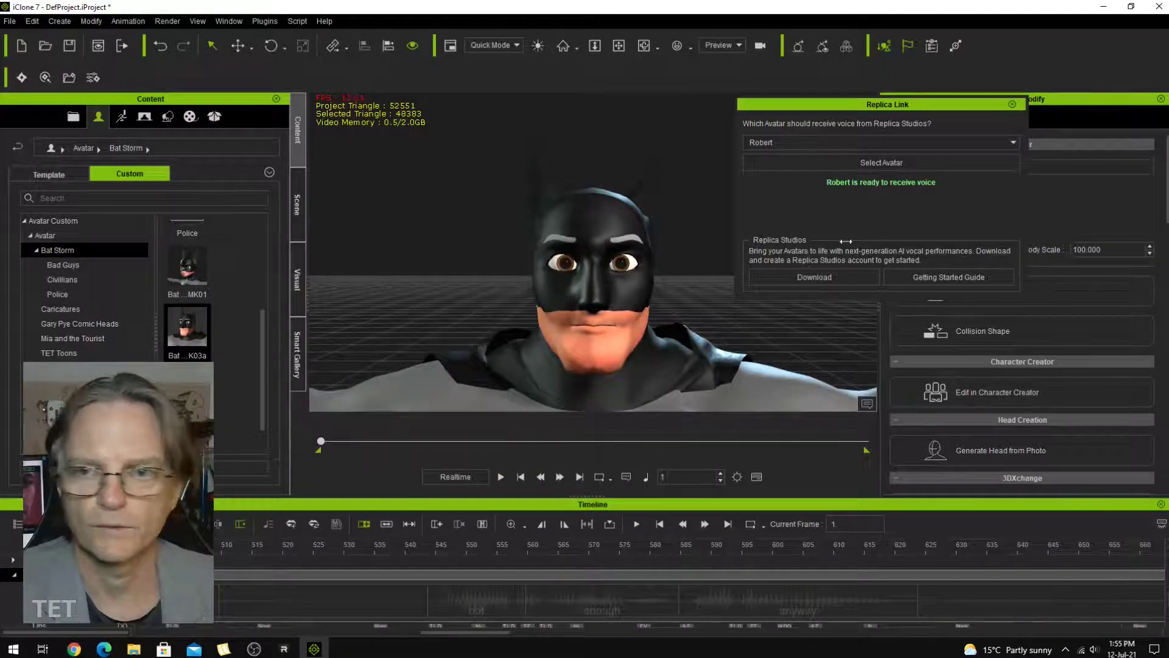
# Close the Replica Link panel and the Replica Studios window
pyautogui.click(1013, 106)
pyautogui.click(284, 649)
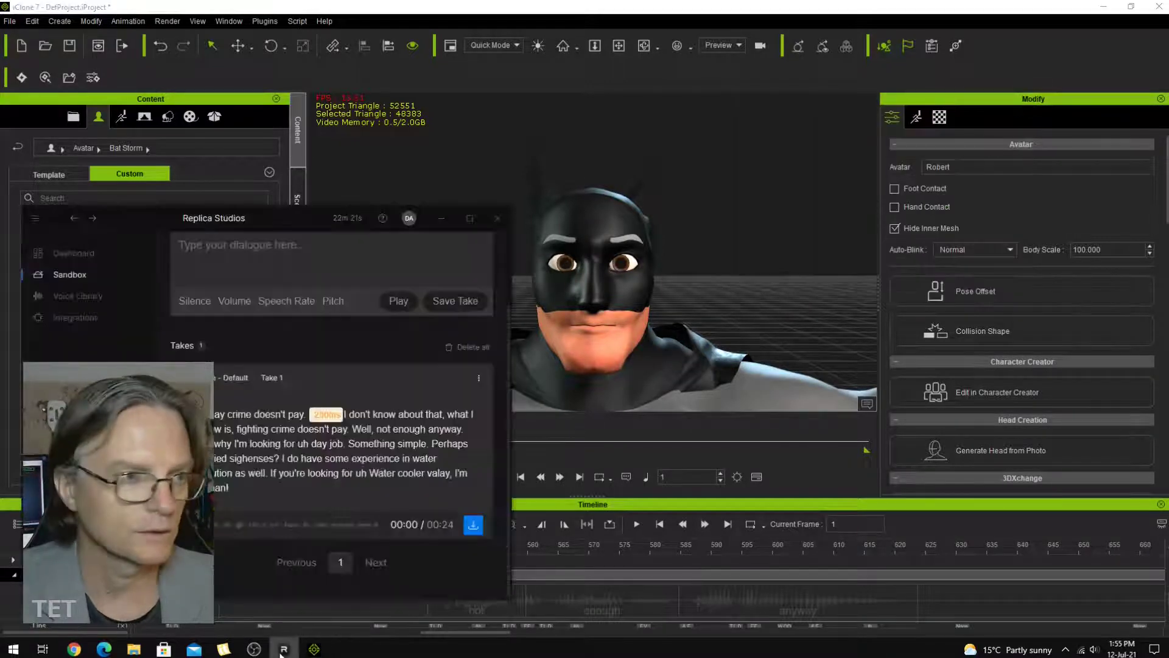
pyautogui.click(497, 218)
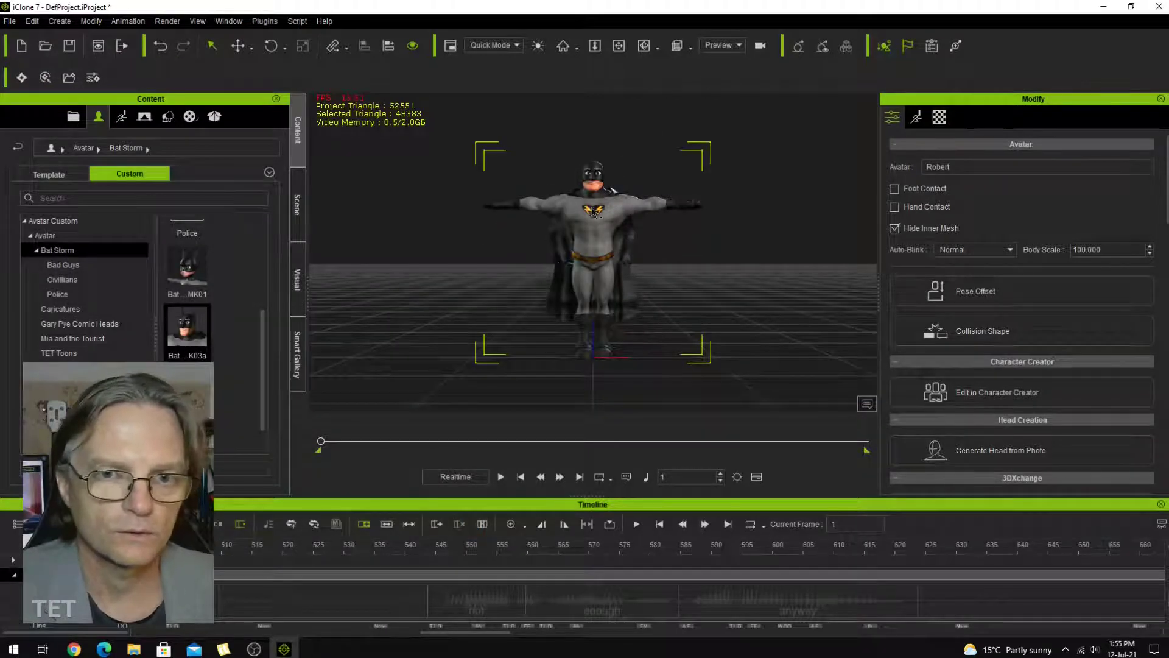
# Search animation templates for 'talk' and apply M_Stand talk_2 to Batman
pyautogui.click(121, 117)
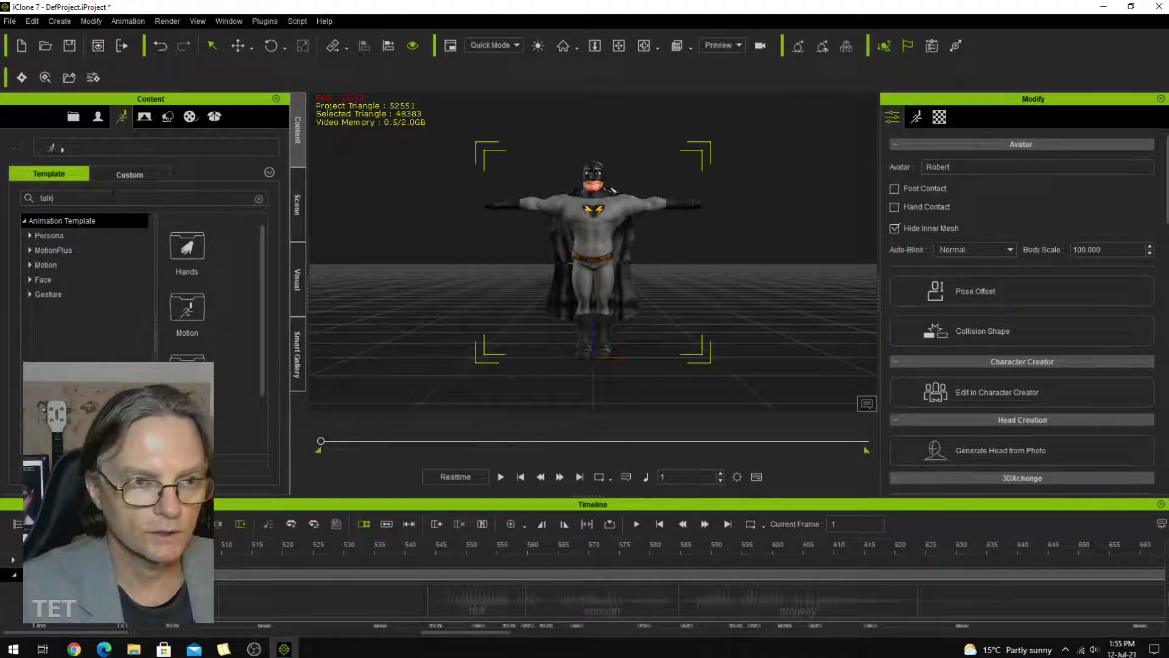
pyautogui.press('Return')
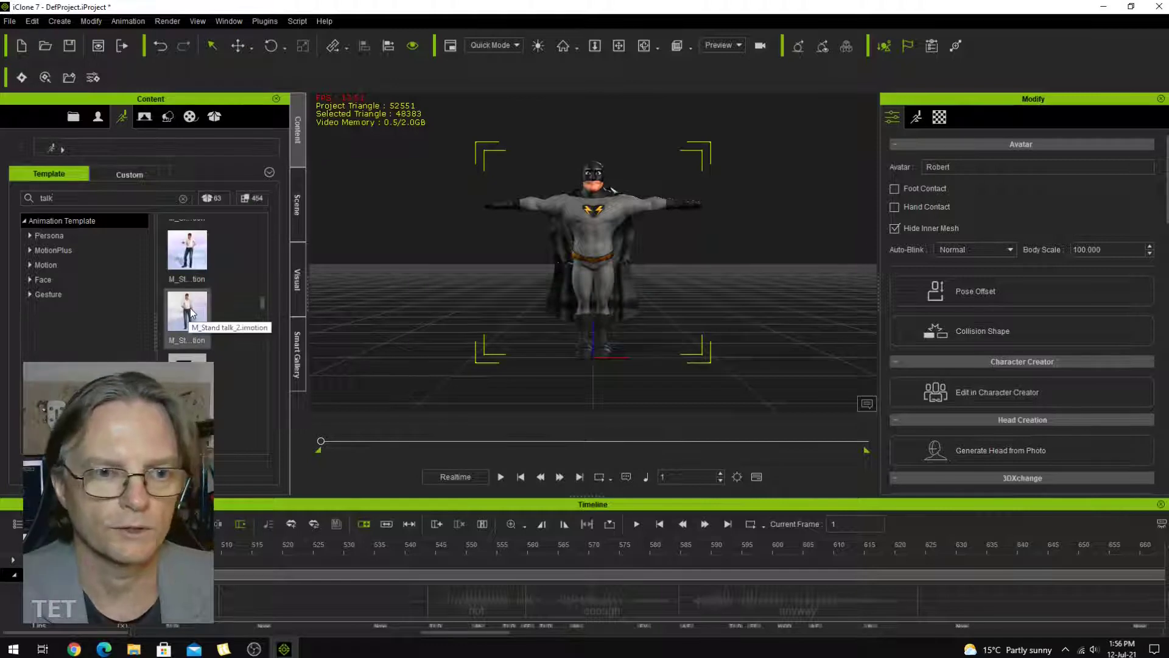
pyautogui.doubleClick(189, 310)
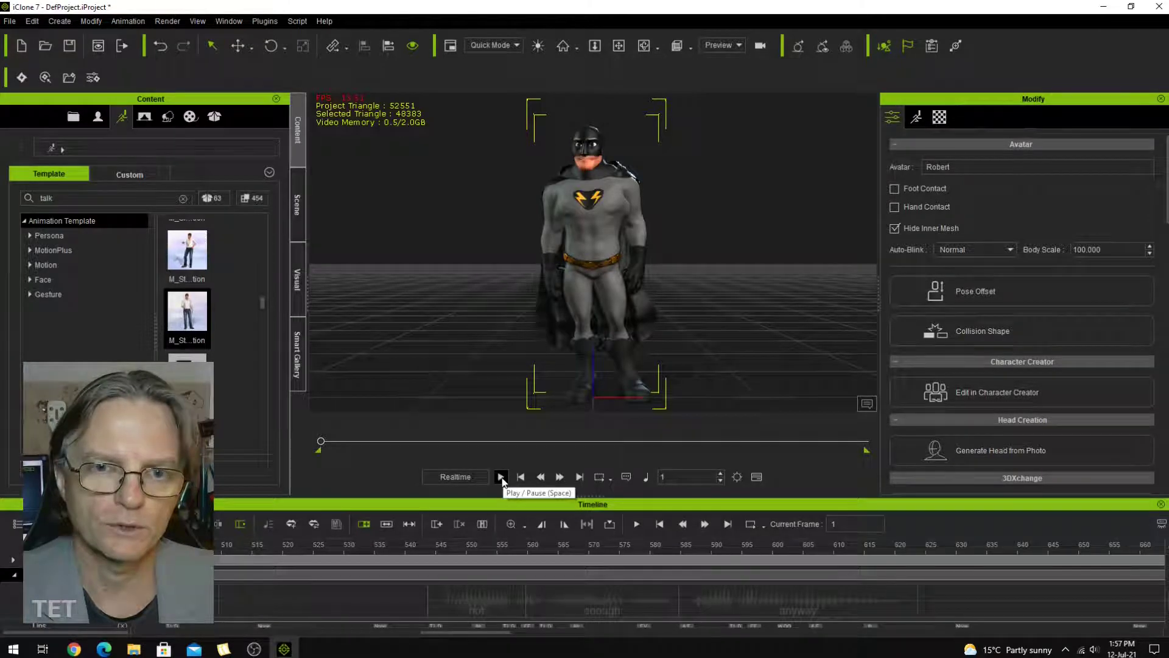
pyautogui.click(501, 477)
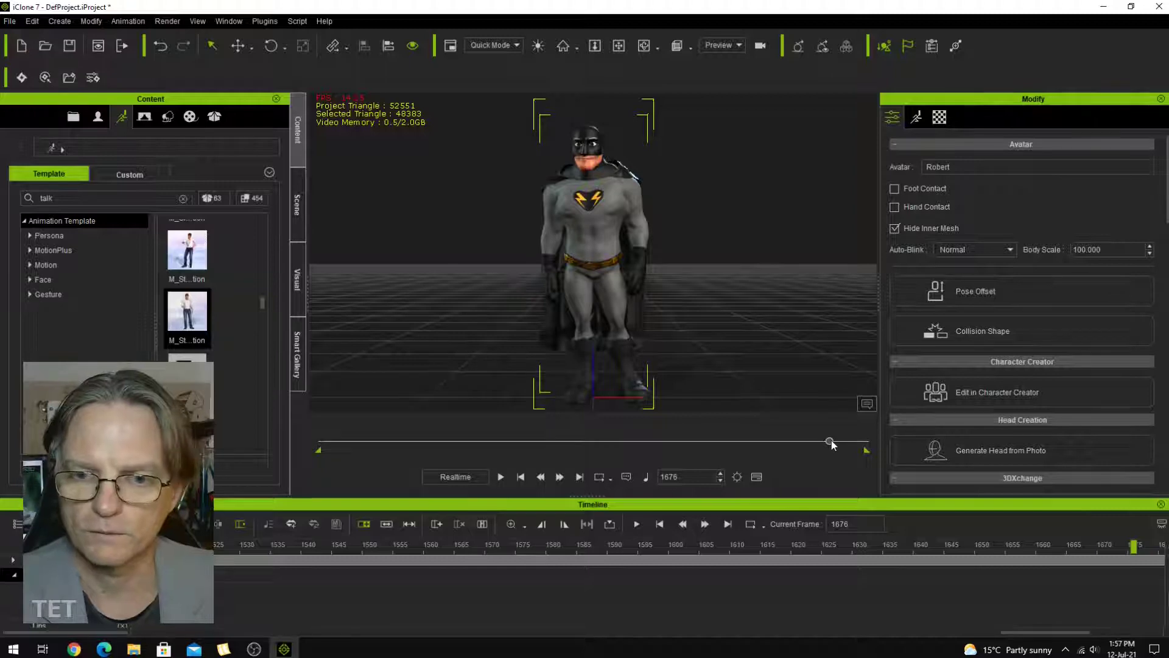
pyautogui.moveTo(829, 443); pyautogui.dragTo(655, 397)
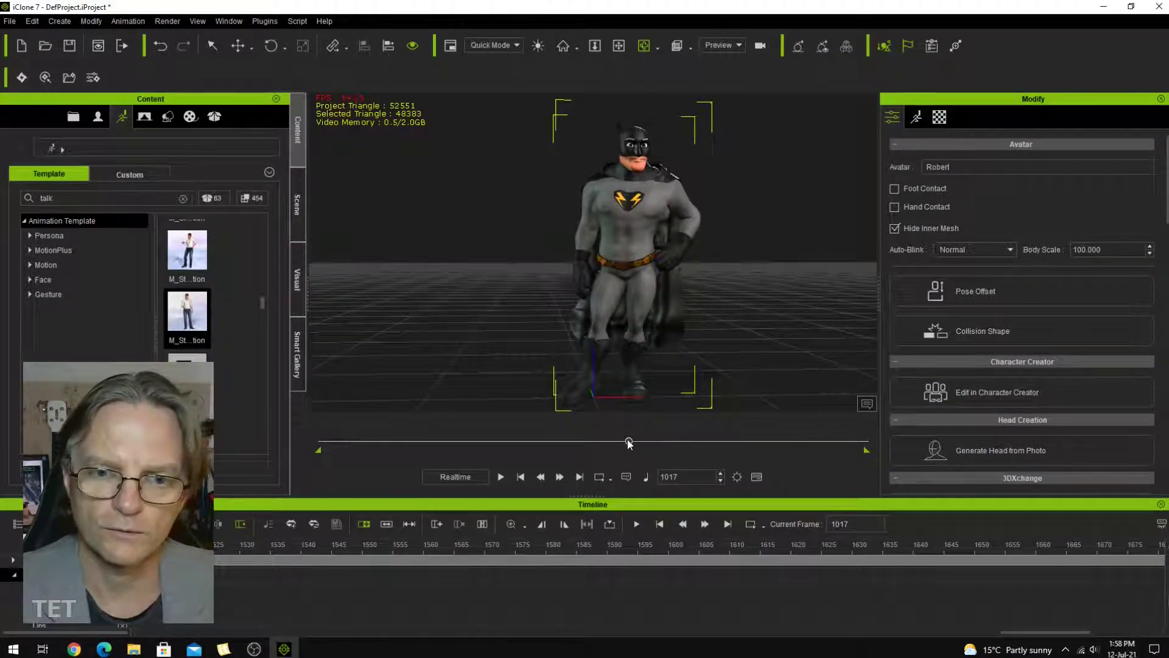
pyautogui.moveTo(487, 445); pyautogui.dragTo(299, 440)
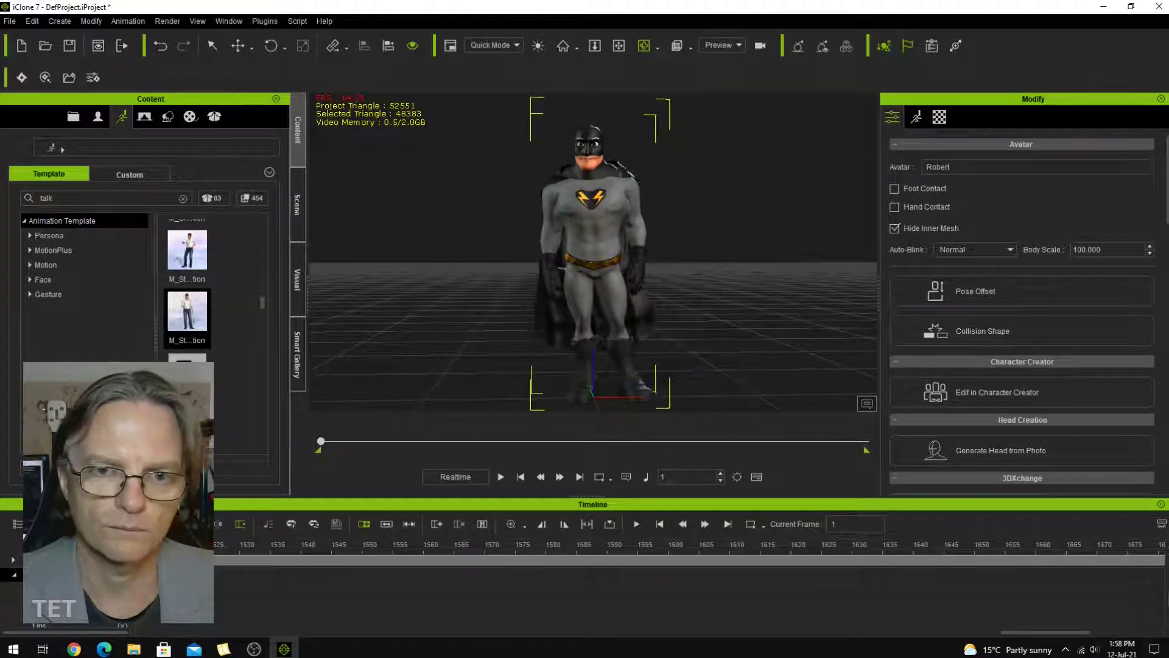
# In Edit Motion Layer, select the right shoulder and enable Mirror
pyautogui.click(918, 119)
pyautogui.click(1015, 262)
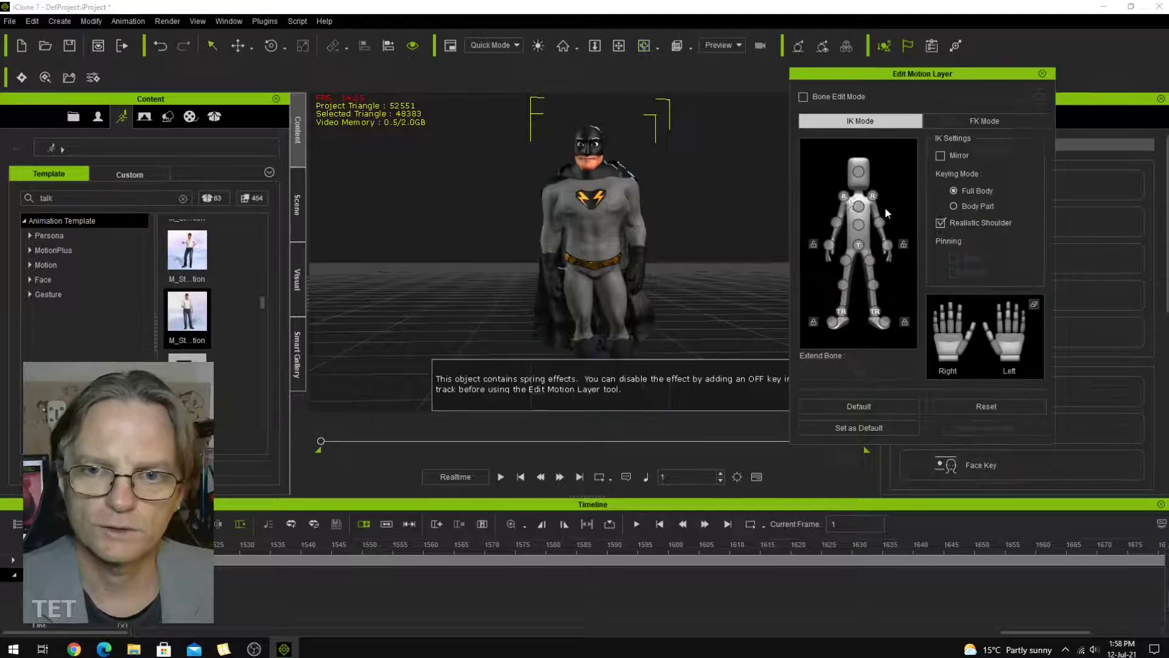
pyautogui.click(844, 195)
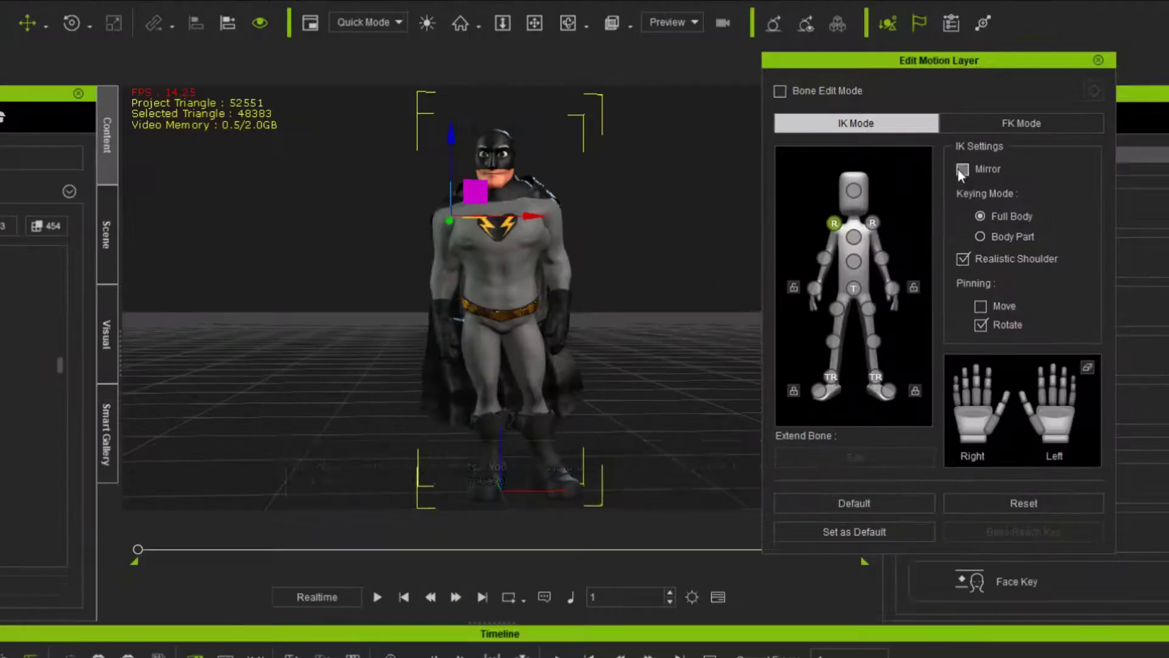
pyautogui.click(961, 169)
# Rotate the shoulders and arms into a new pose, then turn the elbow slightly
pyautogui.click(73, 23)
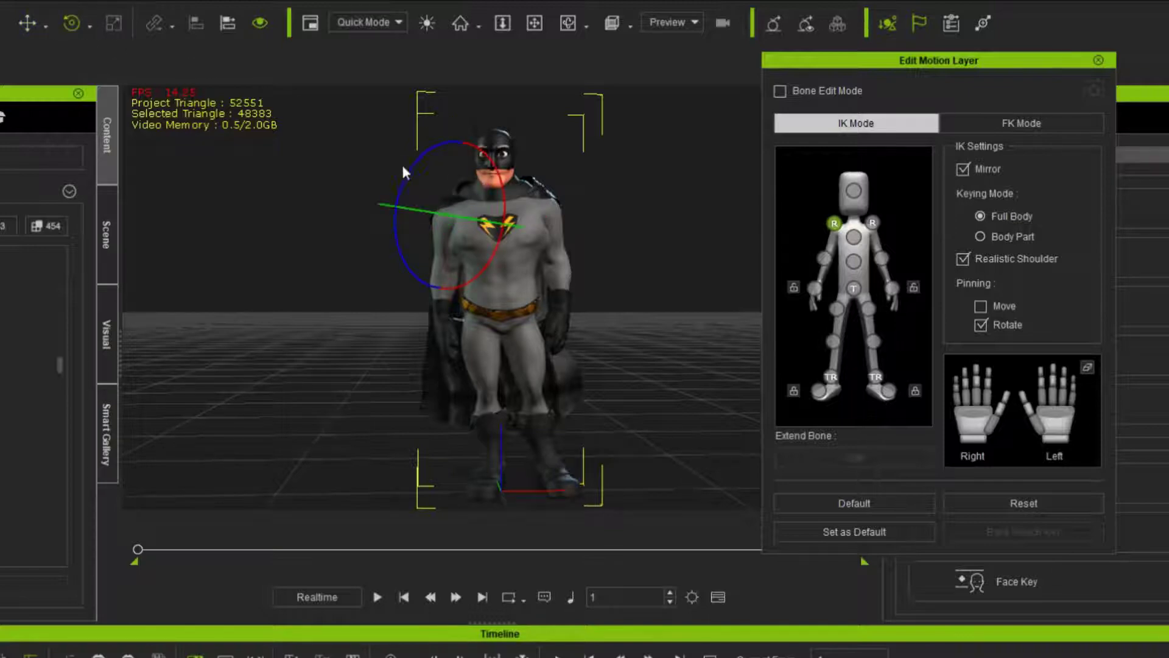
pyautogui.moveTo(406, 171); pyautogui.dragTo(417, 155)
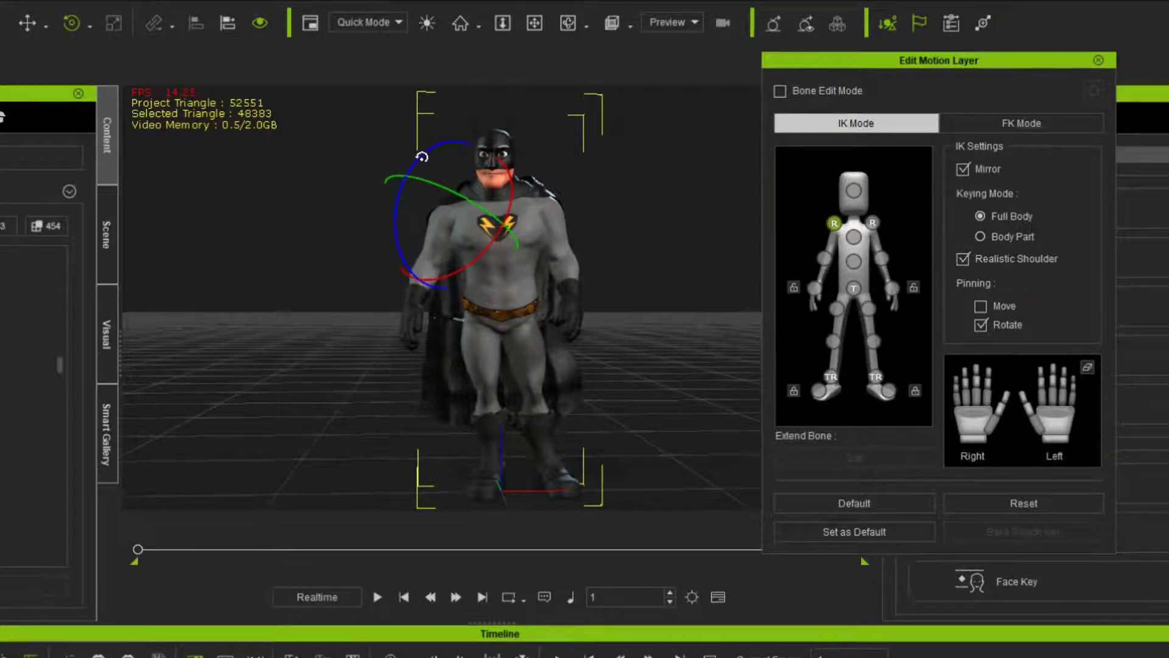
pyautogui.click(825, 260)
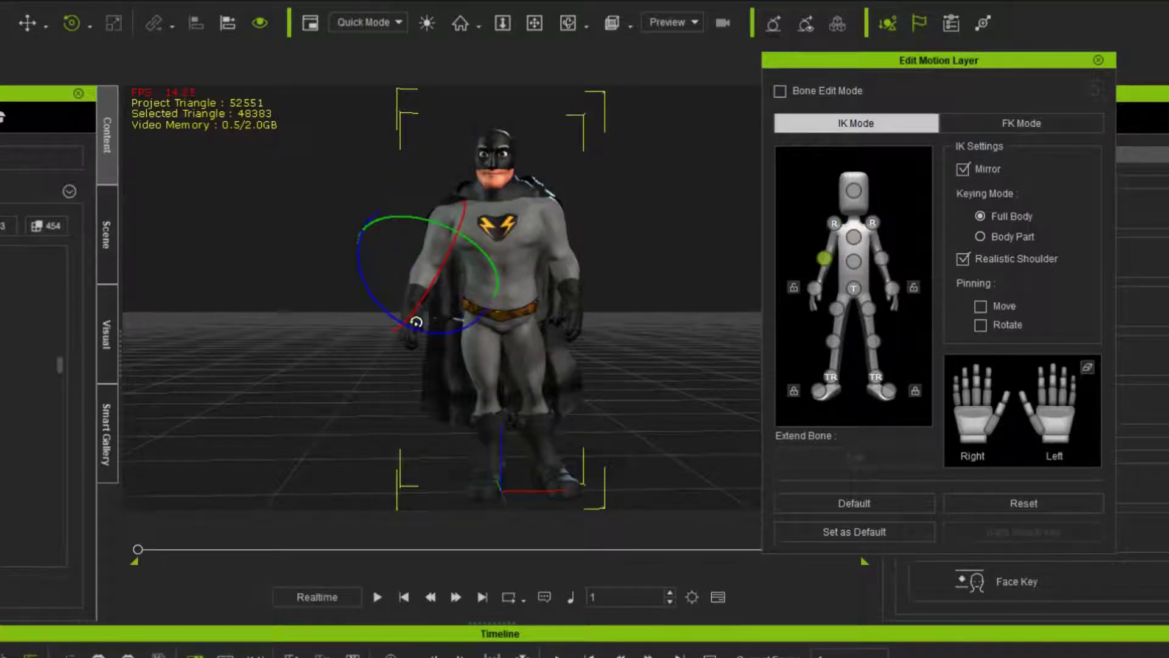
pyautogui.moveTo(417, 329); pyautogui.dragTo(425, 331)
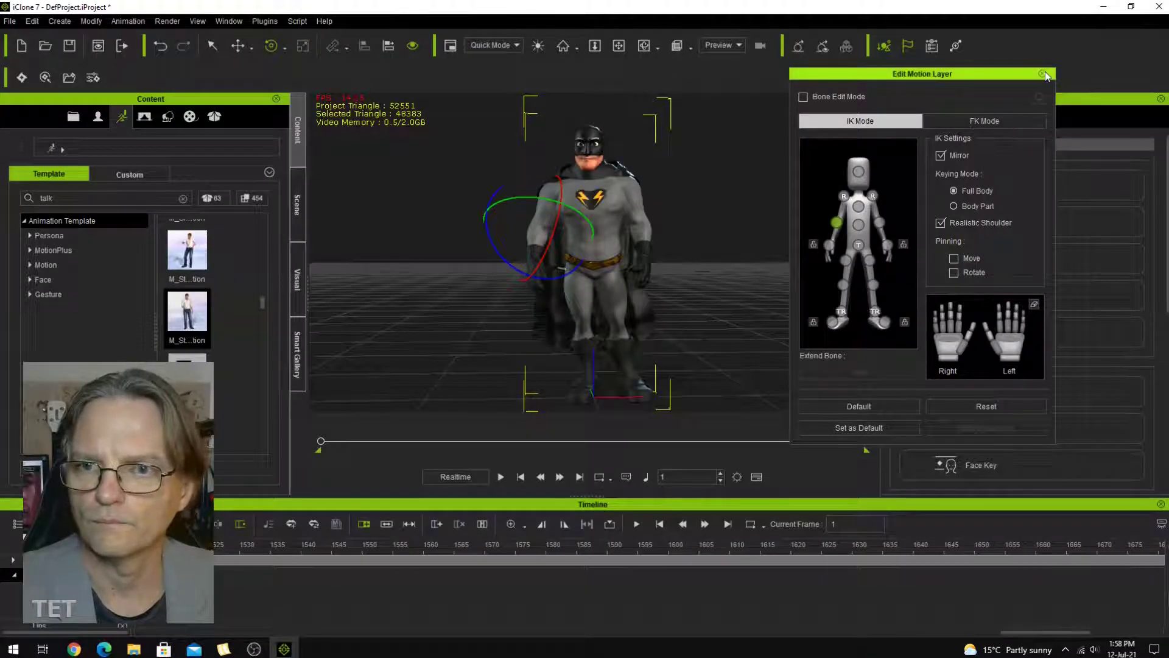
# Close the motion layer editor, browse Face Key's 01-Happy expression presets, and rewind the timeline
pyautogui.click(1043, 74)
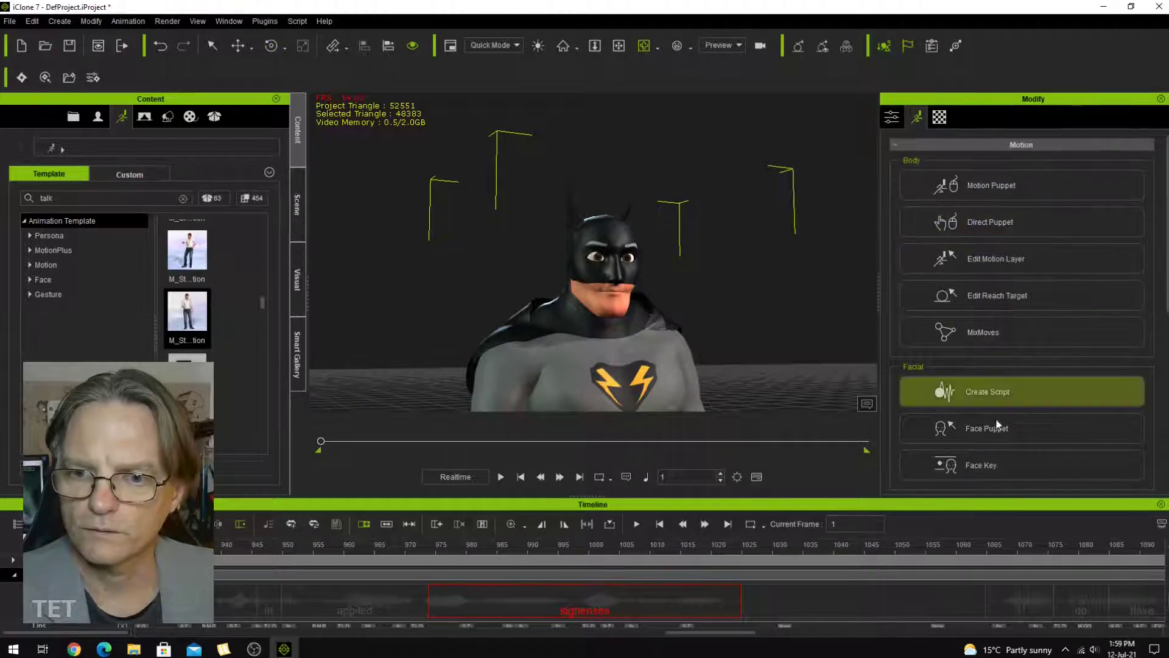
pyautogui.click(990, 466)
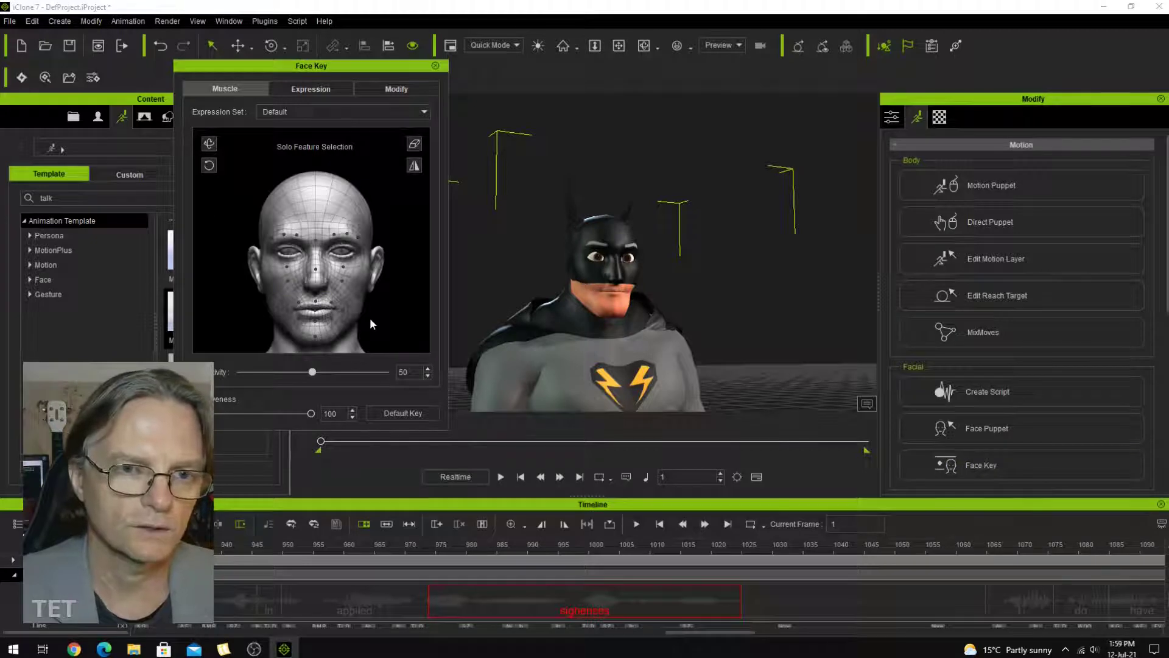
pyautogui.click(309, 90)
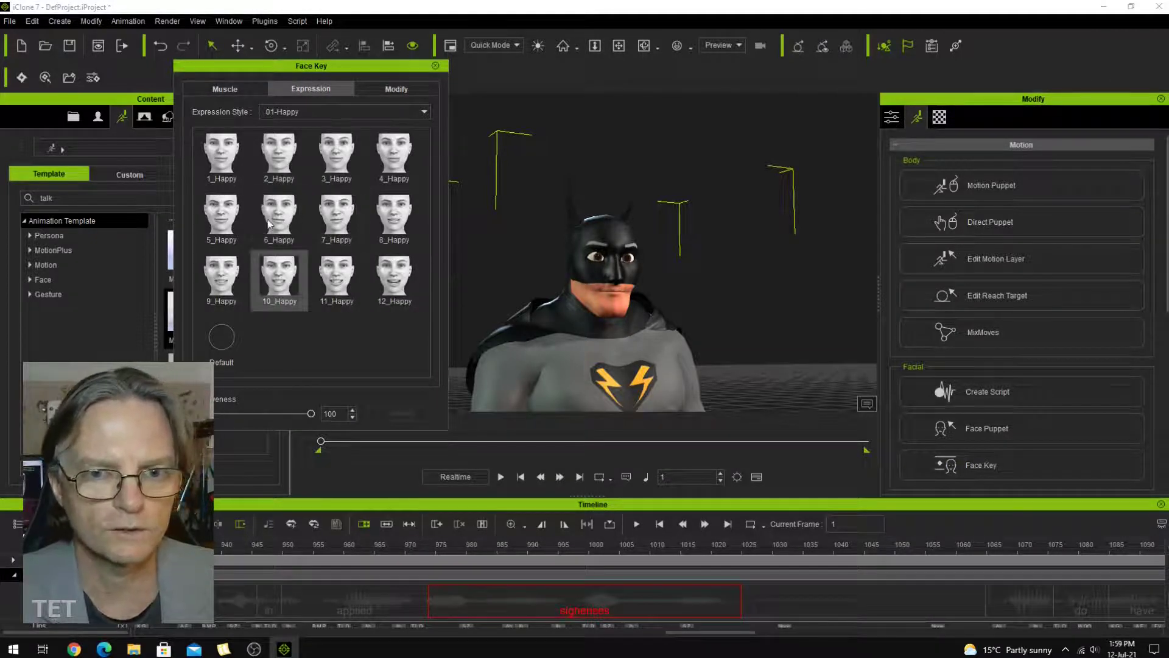
pyautogui.scroll(-1, 308, 586)
pyautogui.scroll(-1, 308, 586)
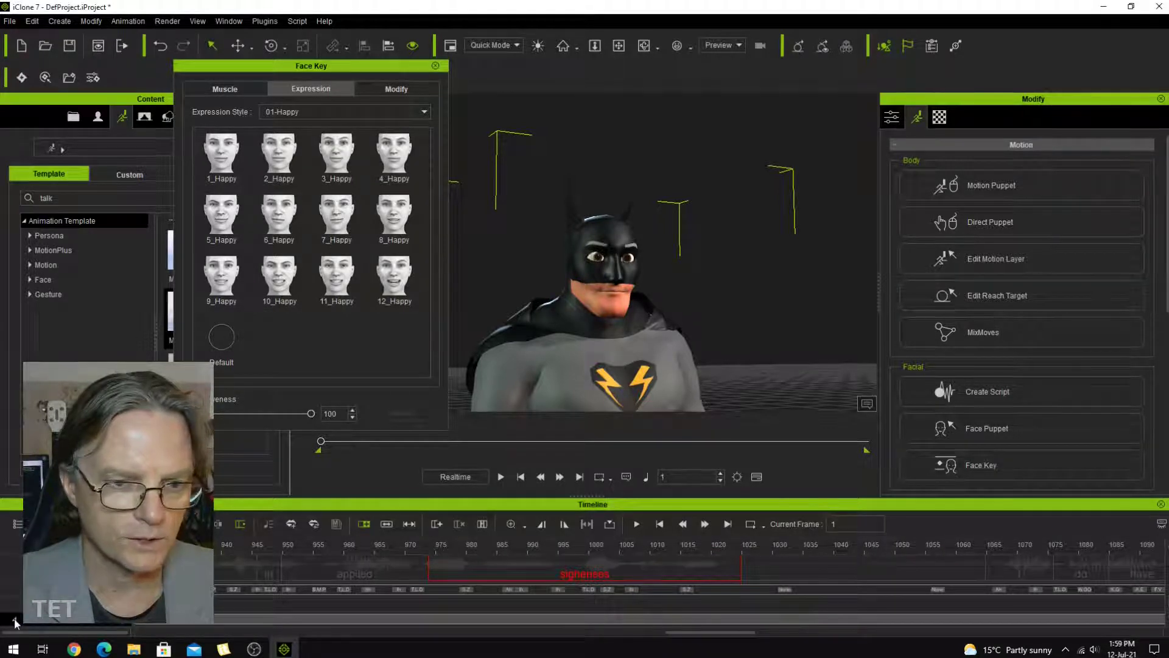
pyautogui.scroll(-1, 306, 609)
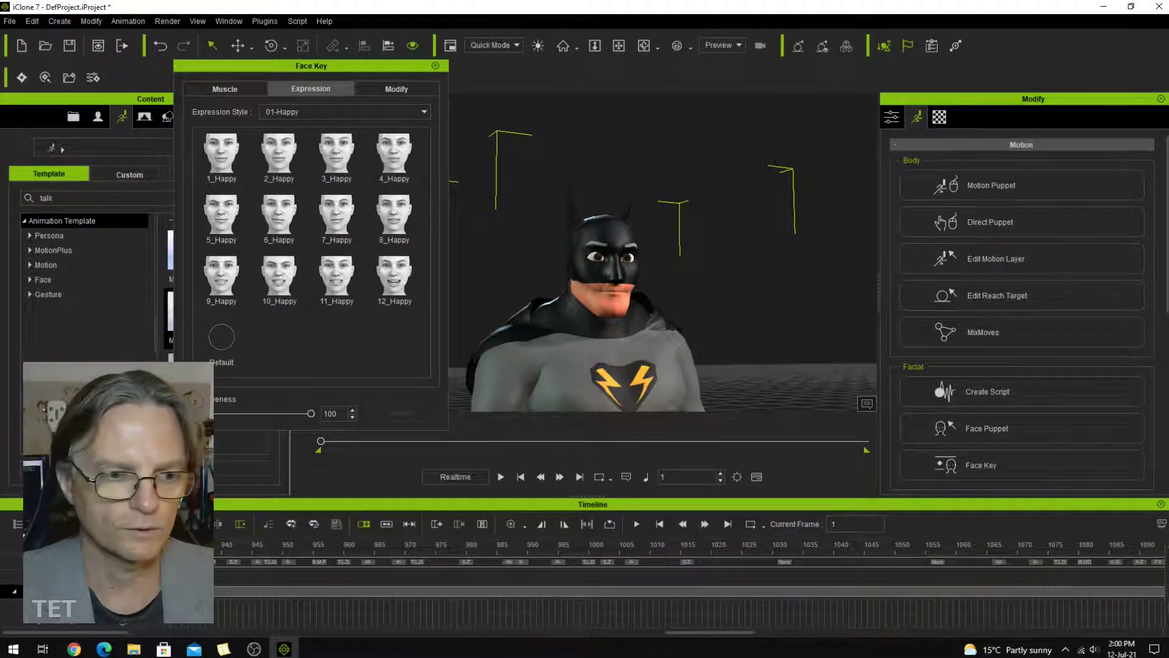
pyautogui.scroll(1, 688, 584)
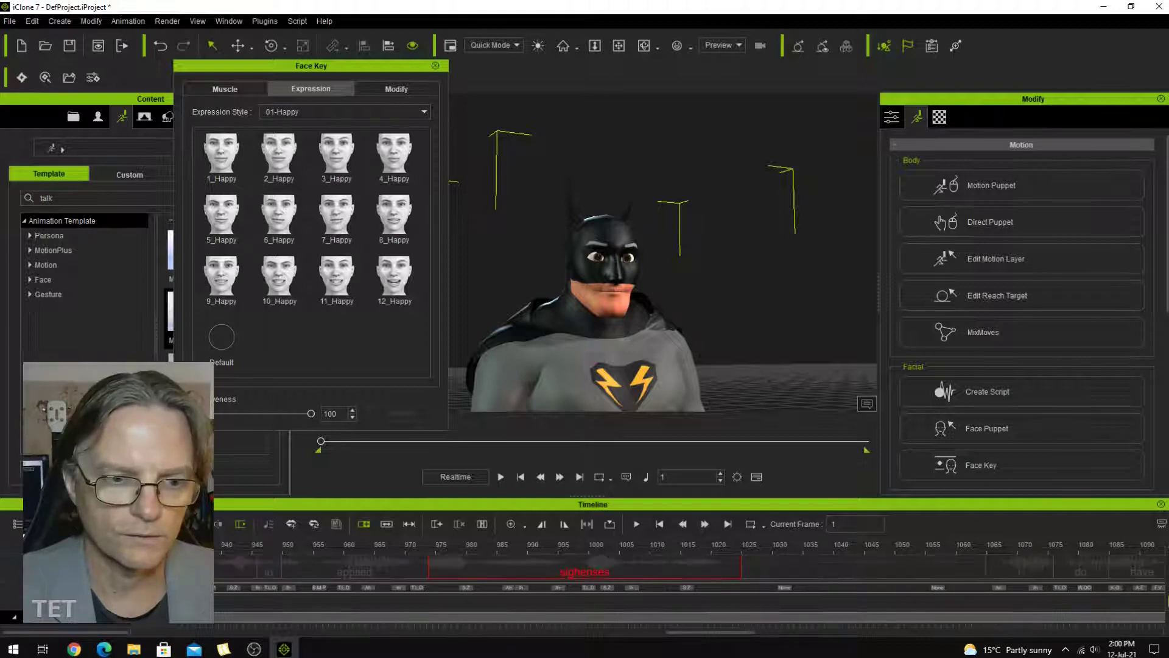
pyautogui.scroll(-1, 689, 579)
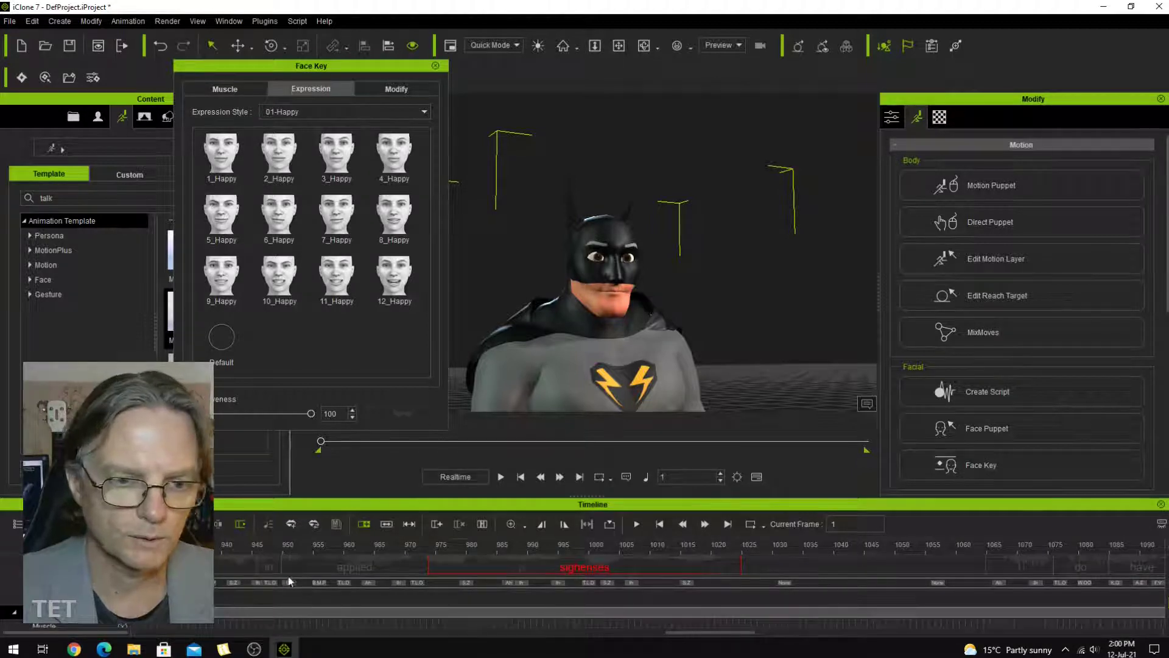
pyautogui.click(134, 632)
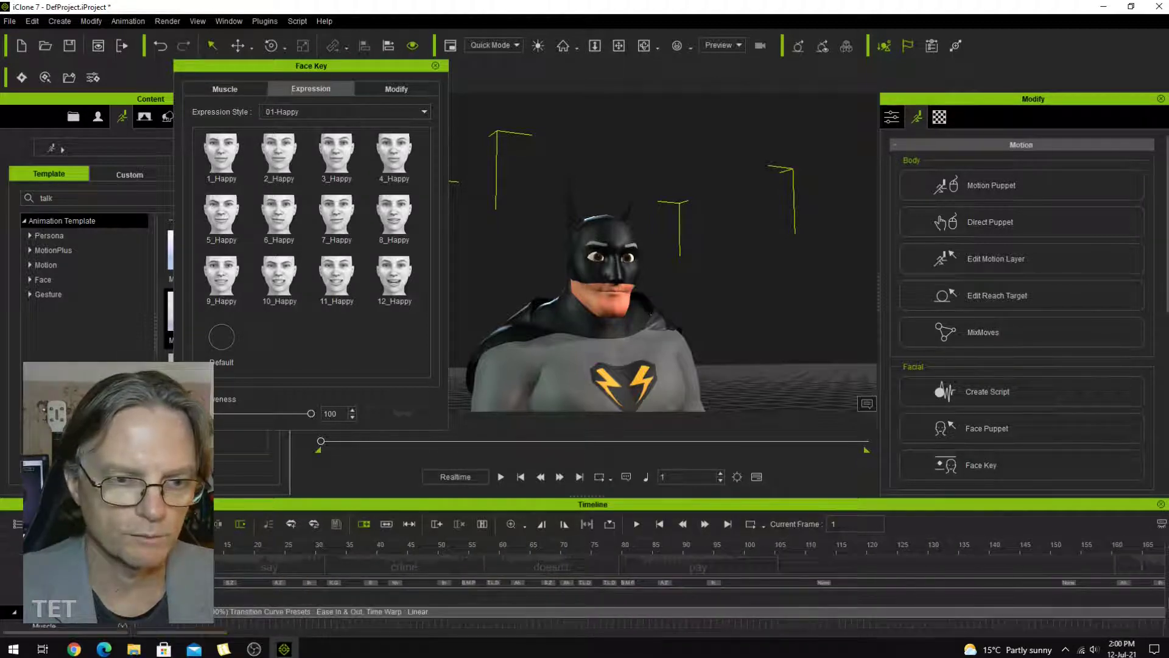
# Switch to 06-Surprise and try 3_Surprise, 4_Surprise and 10_Surprise at frame 11
pyautogui.moveTo(155, 554); pyautogui.dragTo(328, 555)
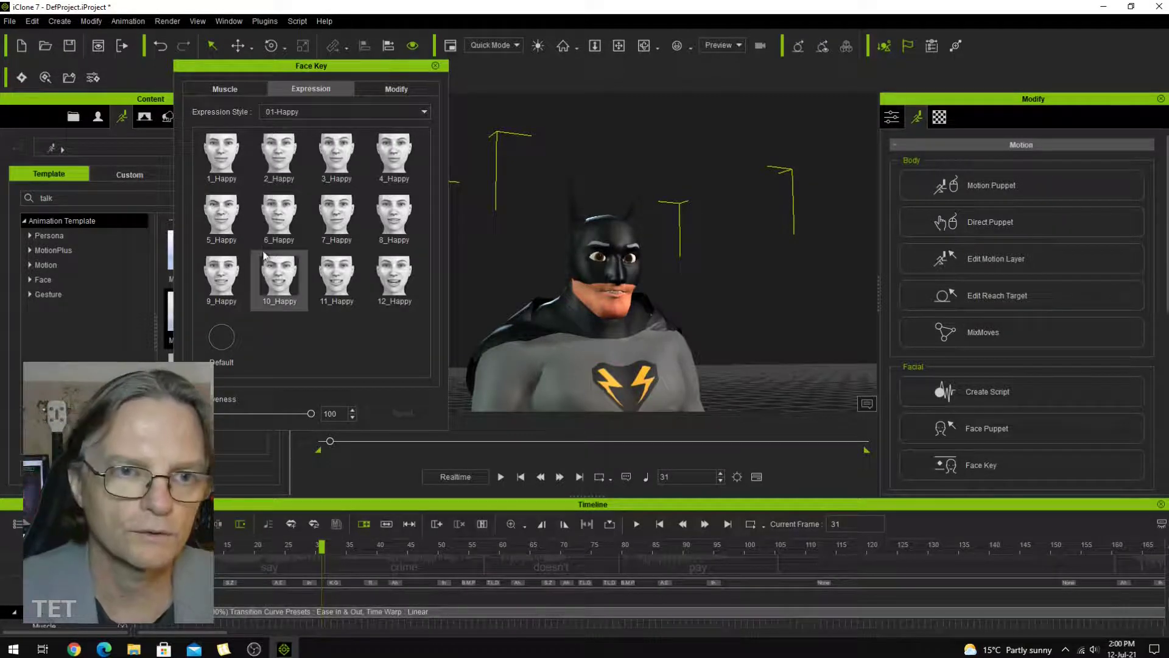
pyautogui.click(315, 113)
pyautogui.click(309, 166)
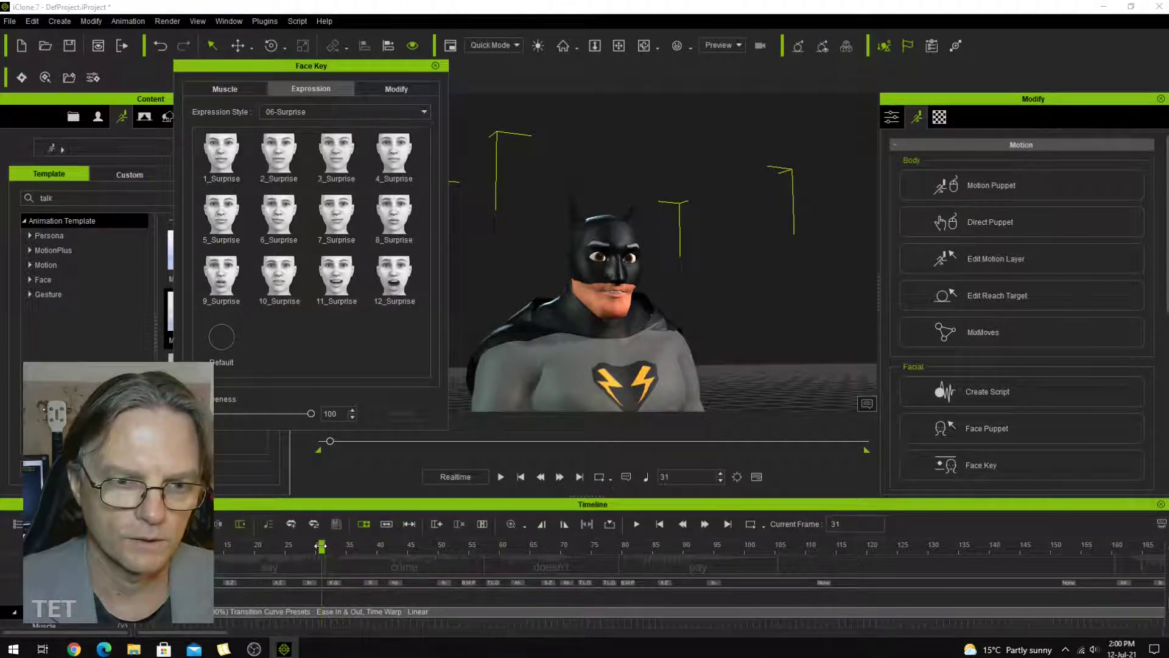
pyautogui.moveTo(321, 545); pyautogui.dragTo(287, 542)
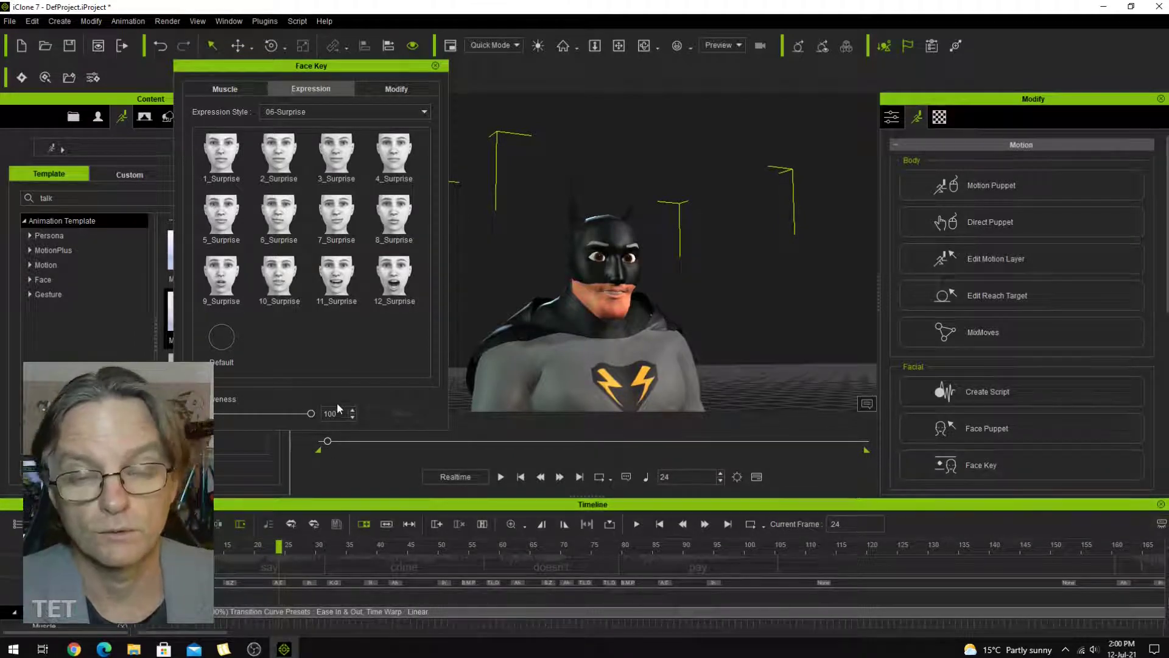
pyautogui.click(339, 163)
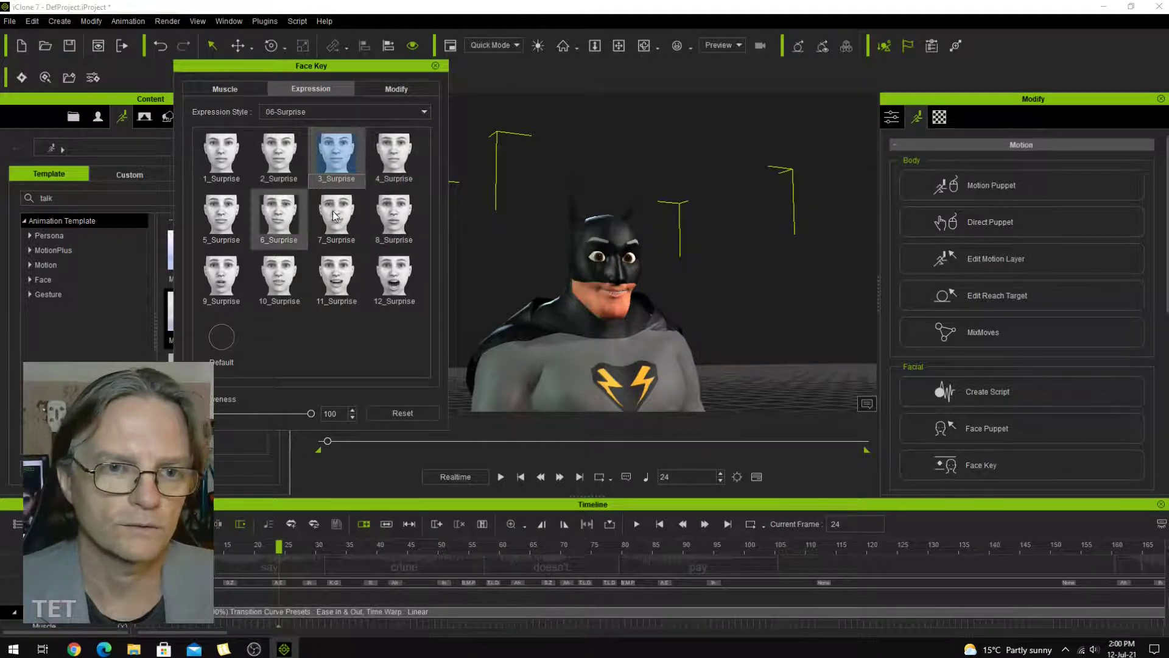
pyautogui.click(389, 160)
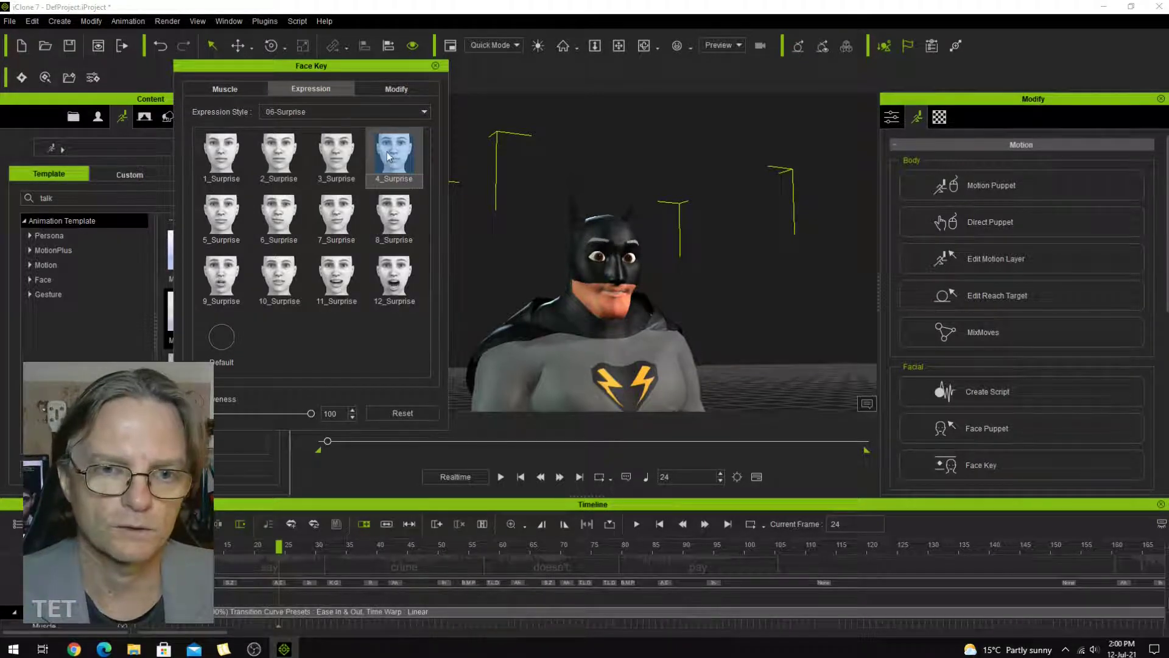
pyautogui.click(298, 299)
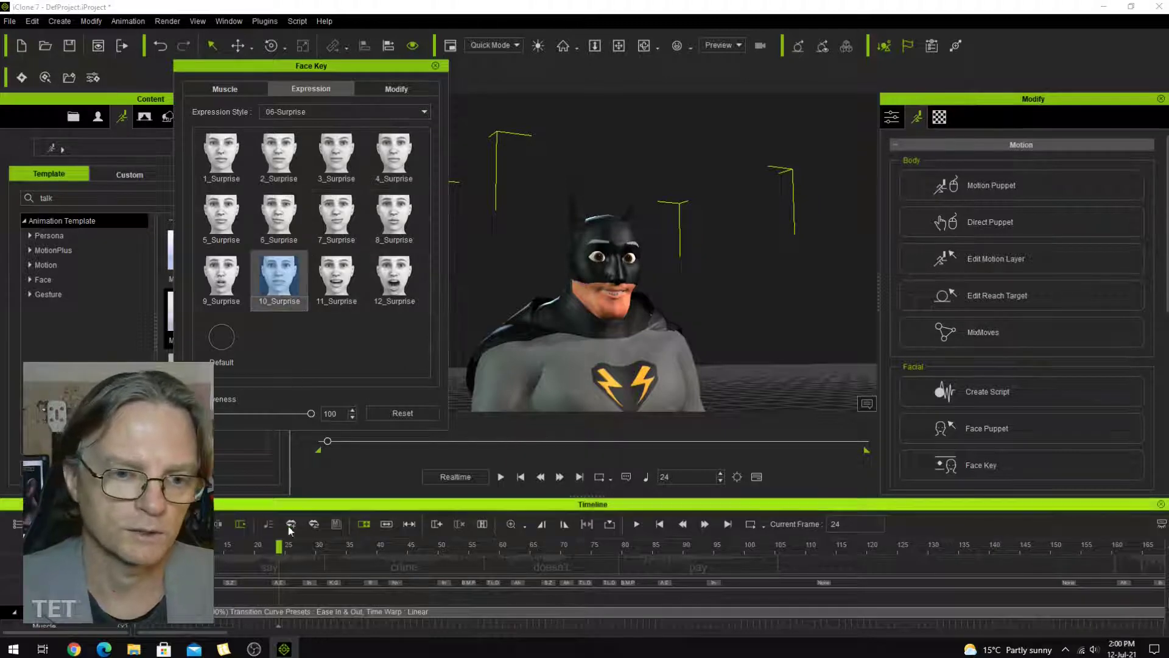
# Apply Default at frame 14, then check the face at frames 20 and 76
pyautogui.moveTo(279, 544); pyautogui.dragTo(218, 545)
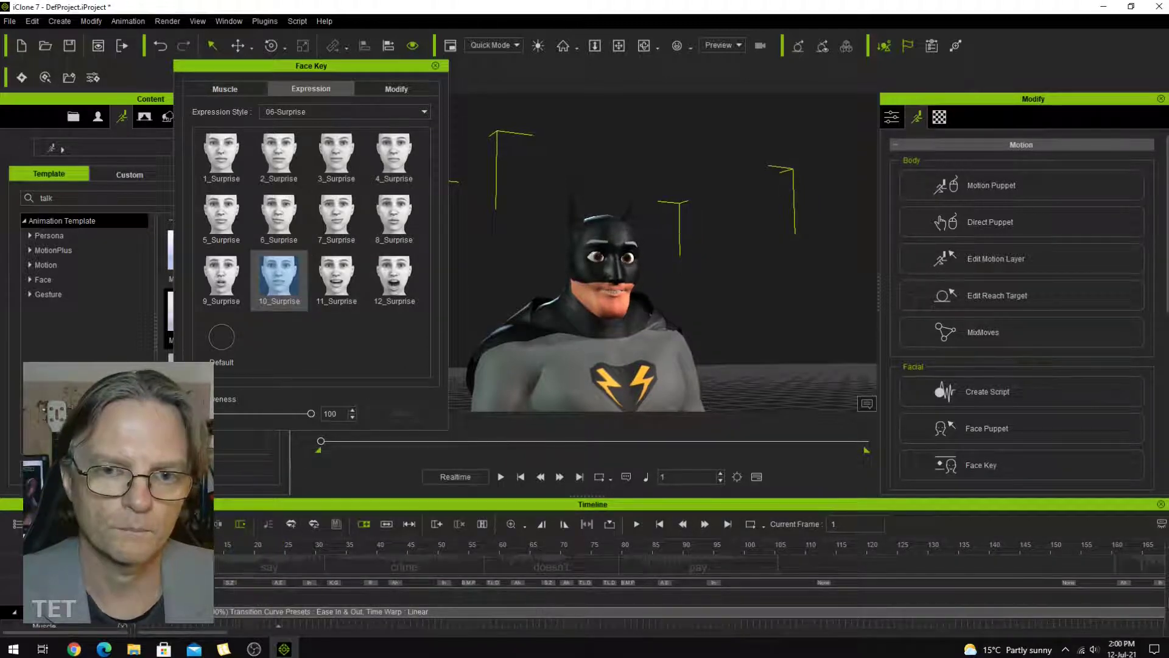
pyautogui.click(228, 343)
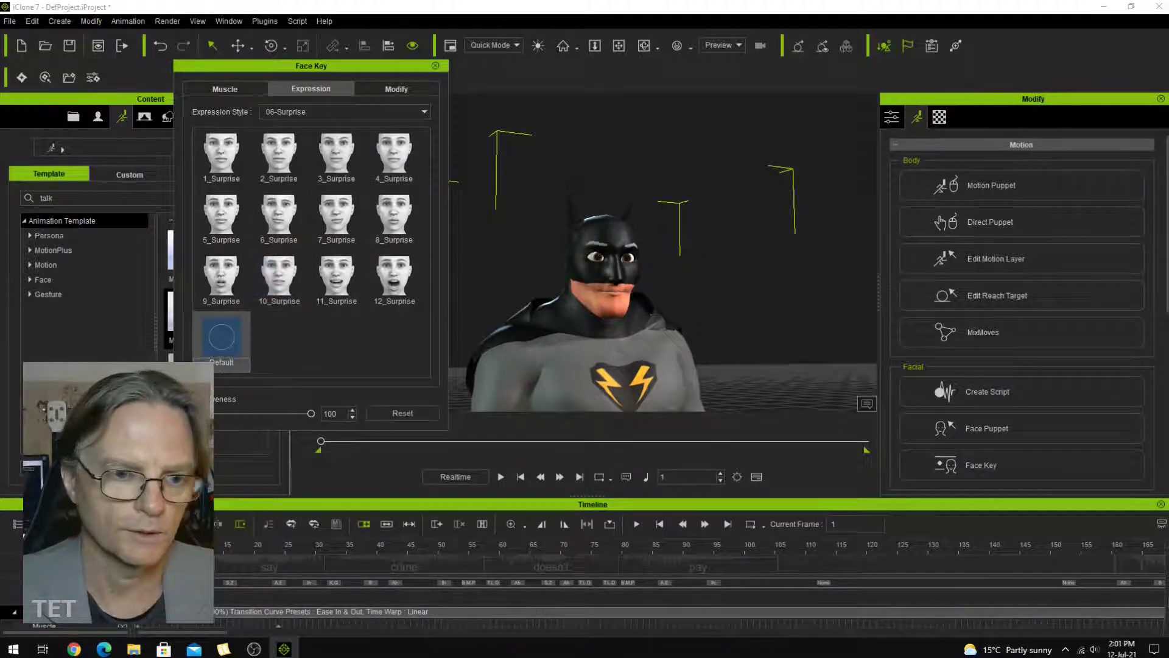
pyautogui.click(173, 545)
pyautogui.moveTo(172, 545); pyautogui.dragTo(255, 545)
pyautogui.moveTo(341, 549); pyautogui.dragTo(843, 576)
# Reset the face to default, stop playback, and try the 6_Disgust expression
pyautogui.click(219, 342)
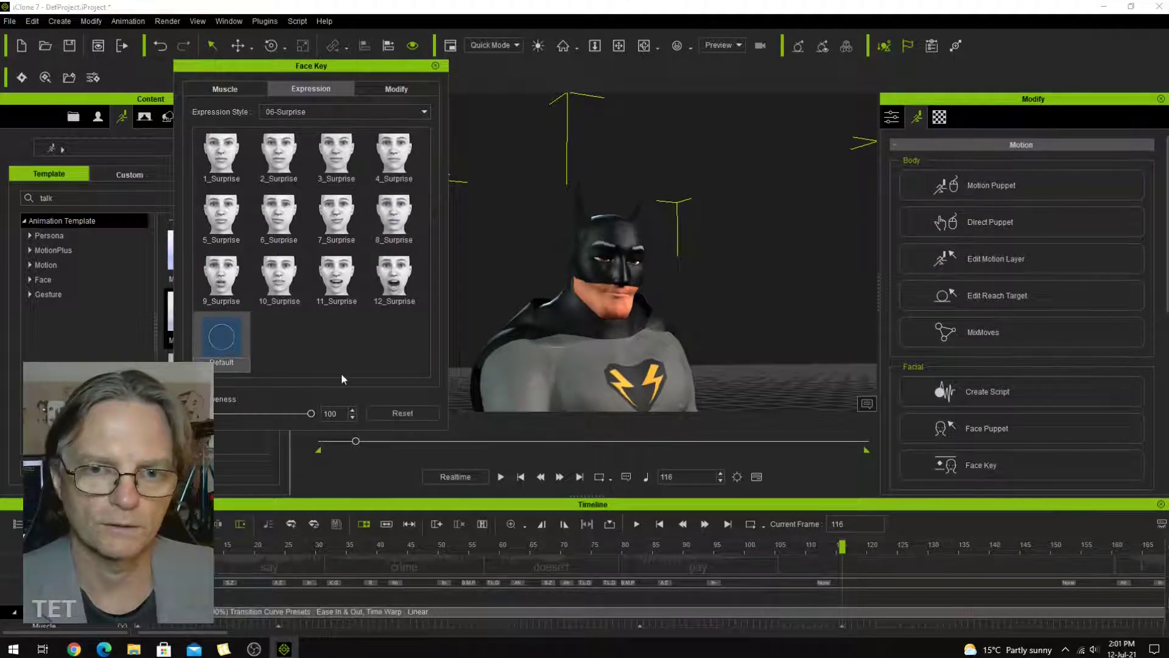
pyautogui.press('space')
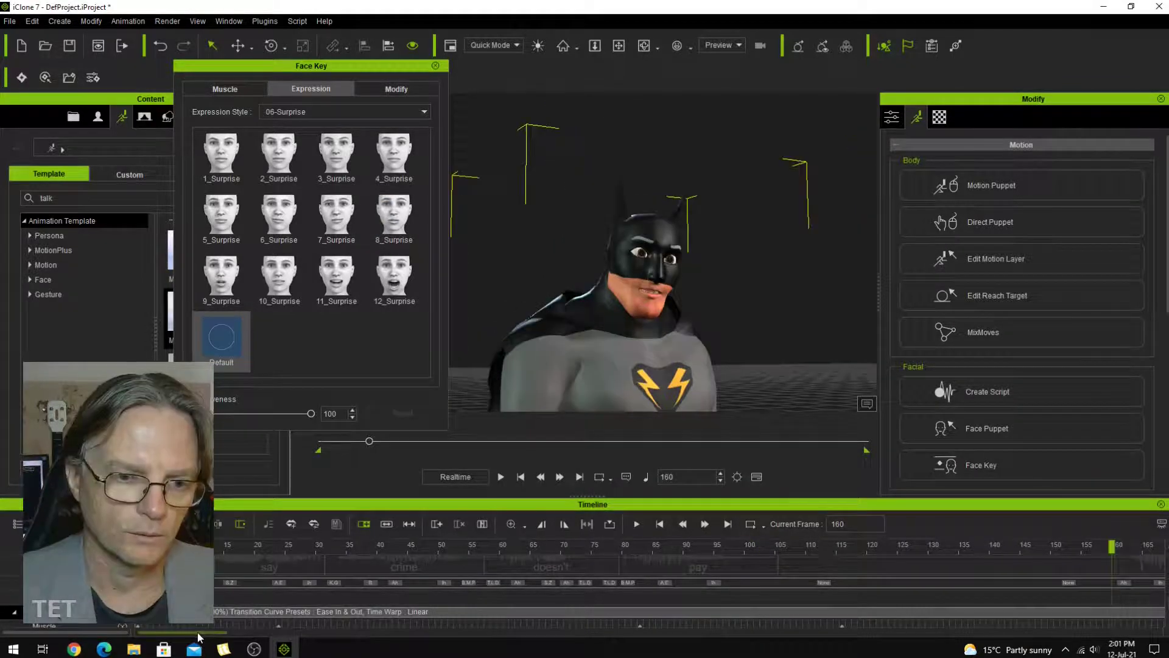
pyautogui.moveTo(198, 637); pyautogui.dragTo(262, 638)
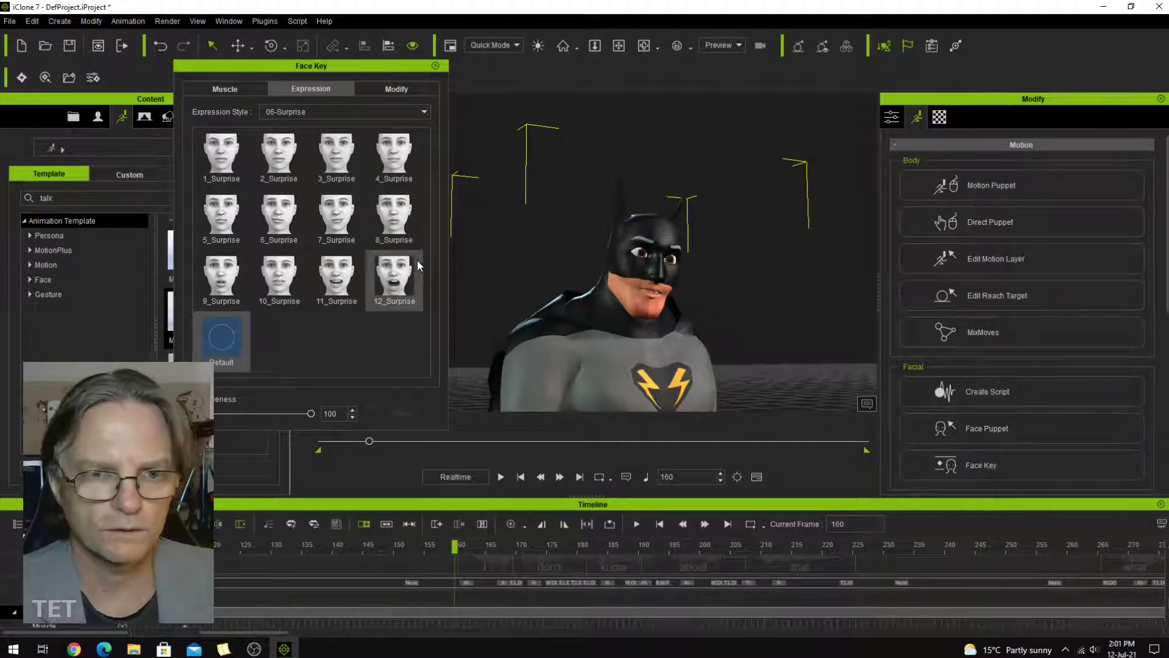
pyautogui.click(291, 111)
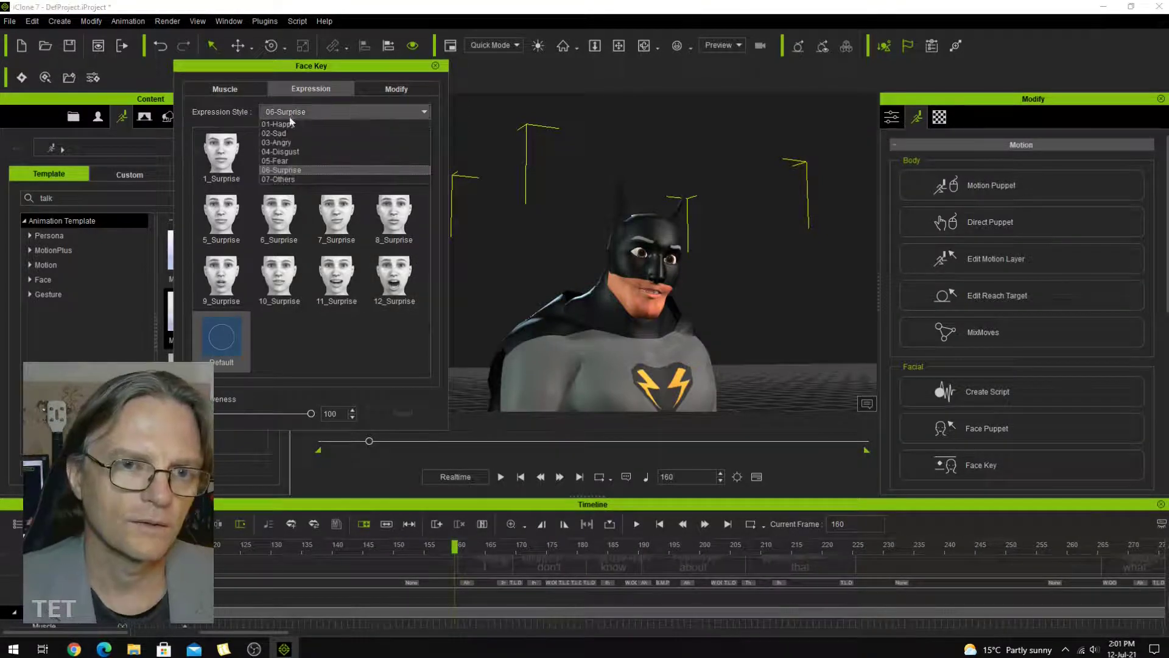
pyautogui.click(290, 151)
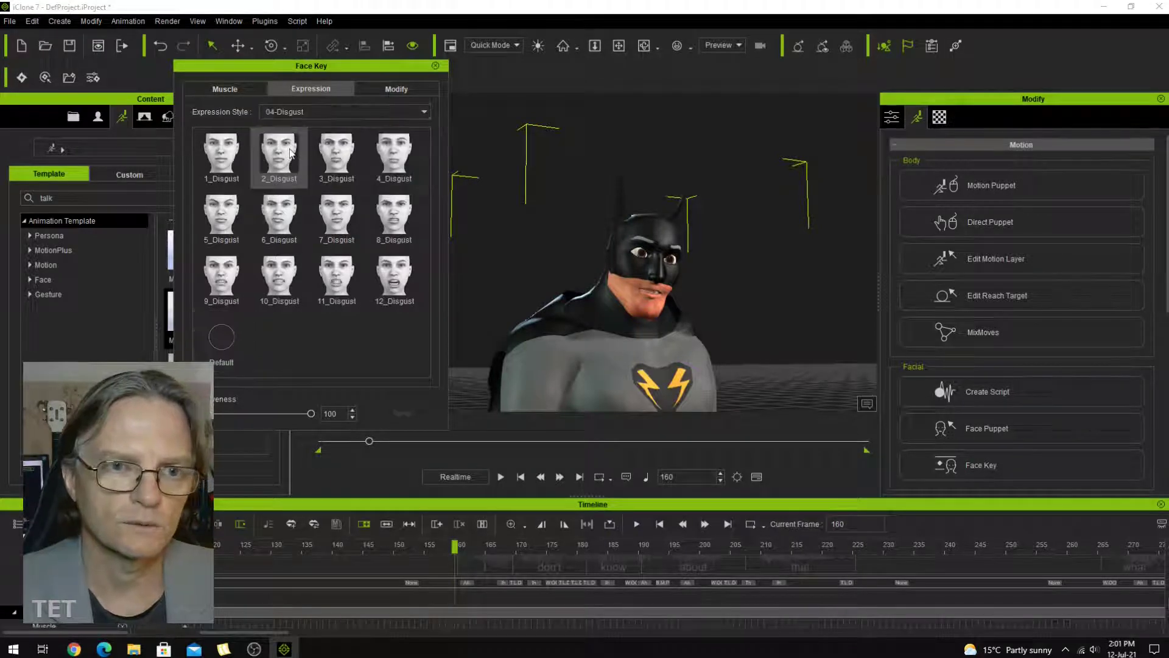
pyautogui.click(278, 220)
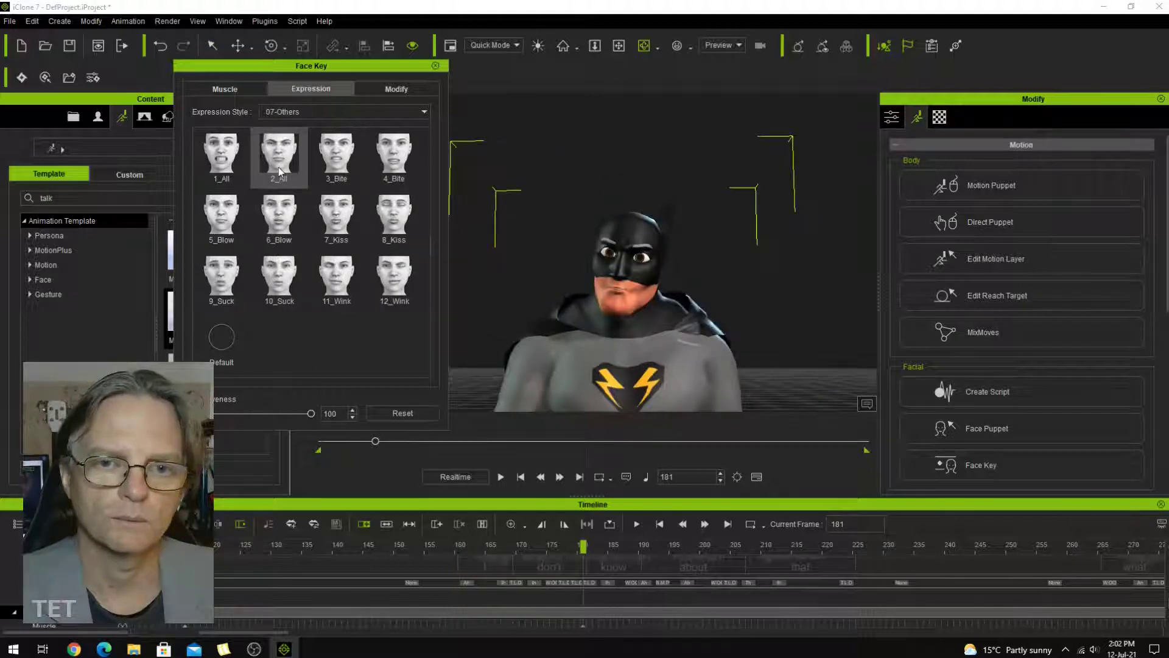
# Key the 2_All expression at frame 216 and restore the Default face at frame 241
pyautogui.click(279, 167)
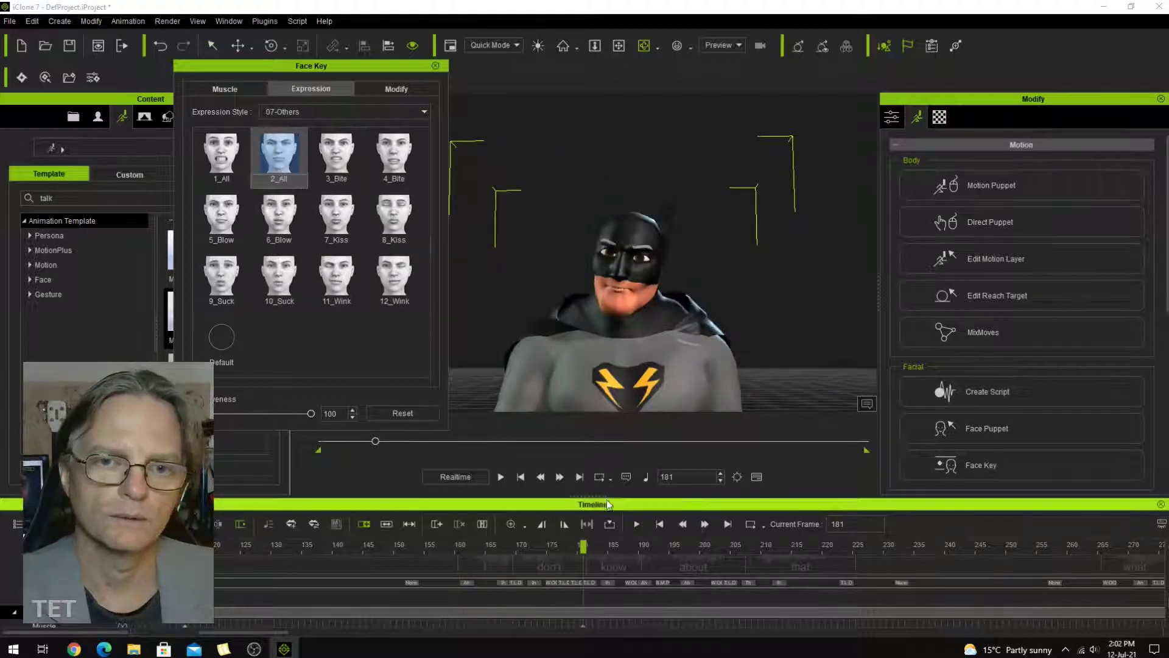
pyautogui.click(504, 545)
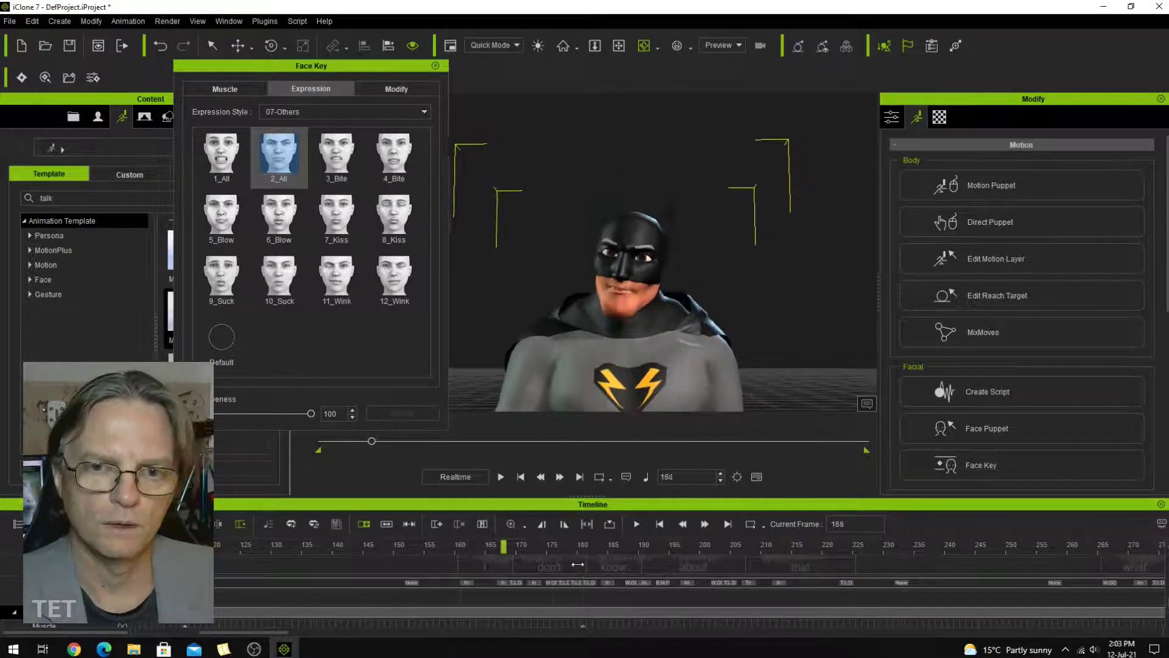
pyautogui.click(798, 546)
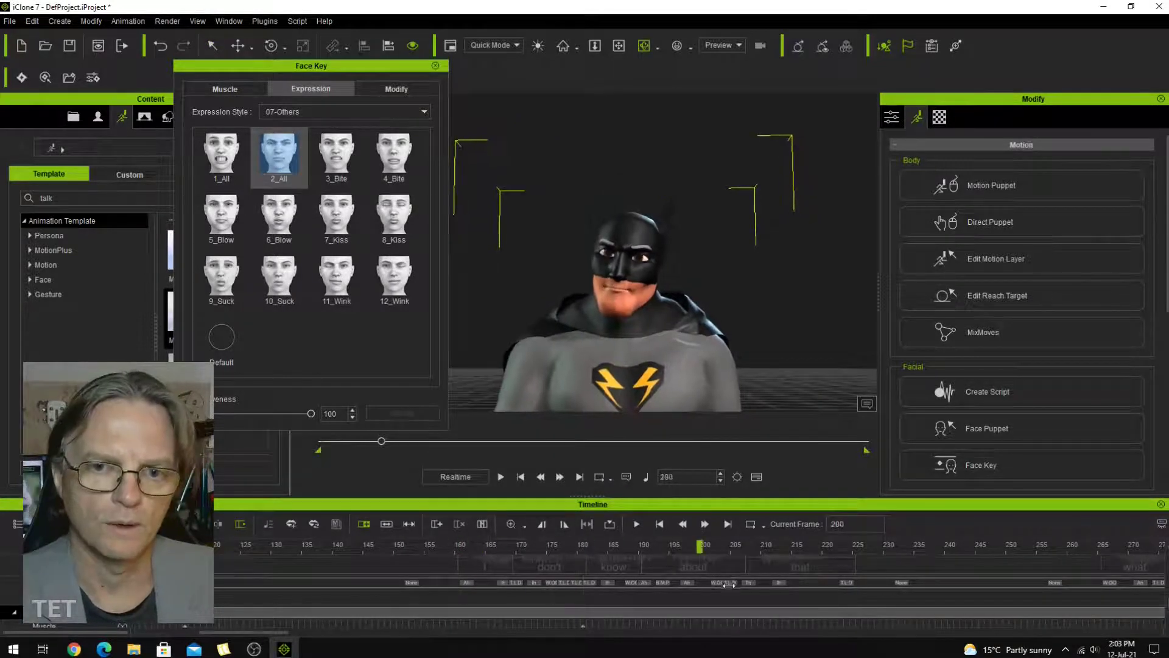
pyautogui.click(282, 171)
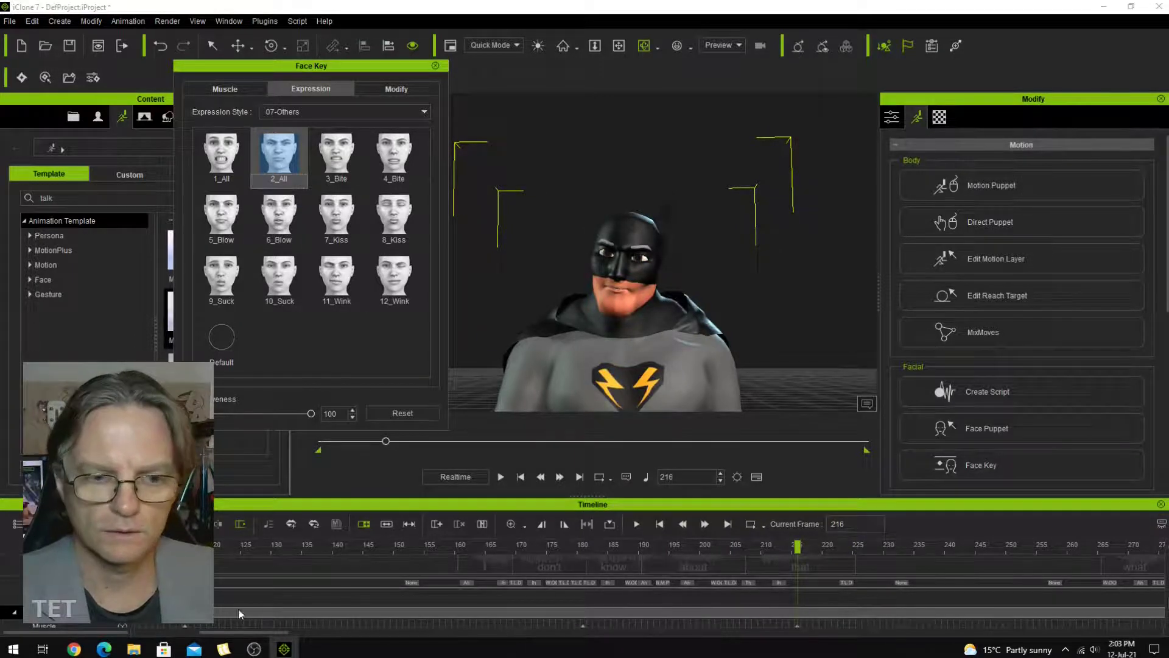
pyautogui.moveTo(249, 633); pyautogui.dragTo(282, 640)
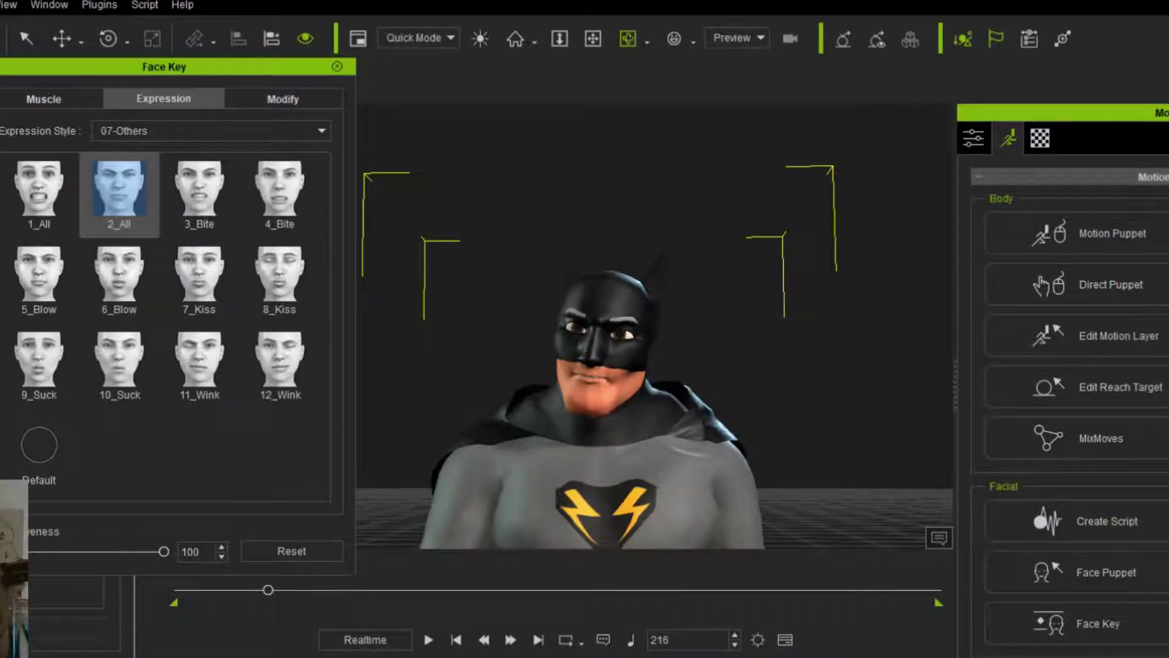
pyautogui.click(581, 545)
pyautogui.click(26, 459)
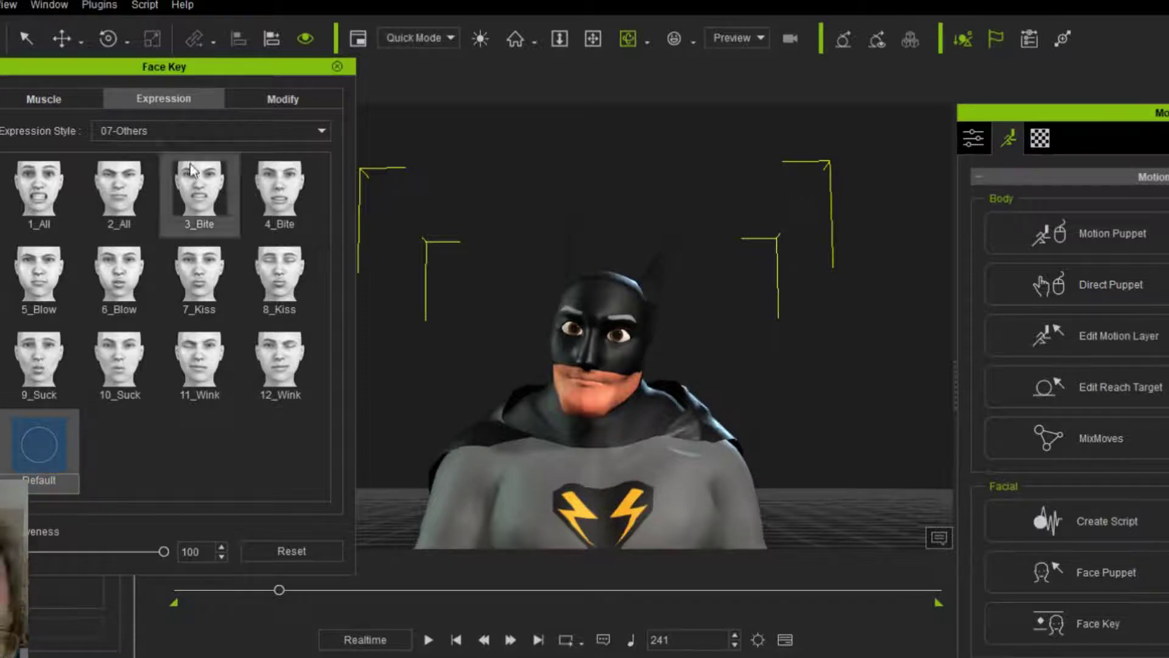
# Apply the 06-Surprise style's 4_Surprise expression, then return the face to Default
pyautogui.click(170, 132)
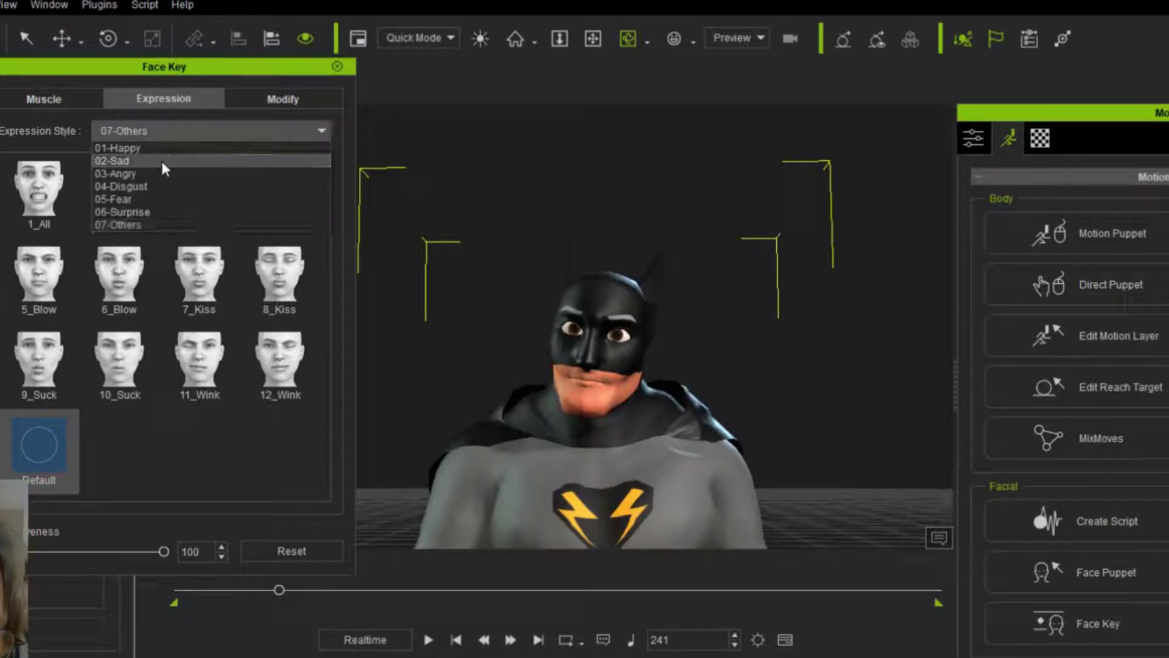
pyautogui.click(154, 211)
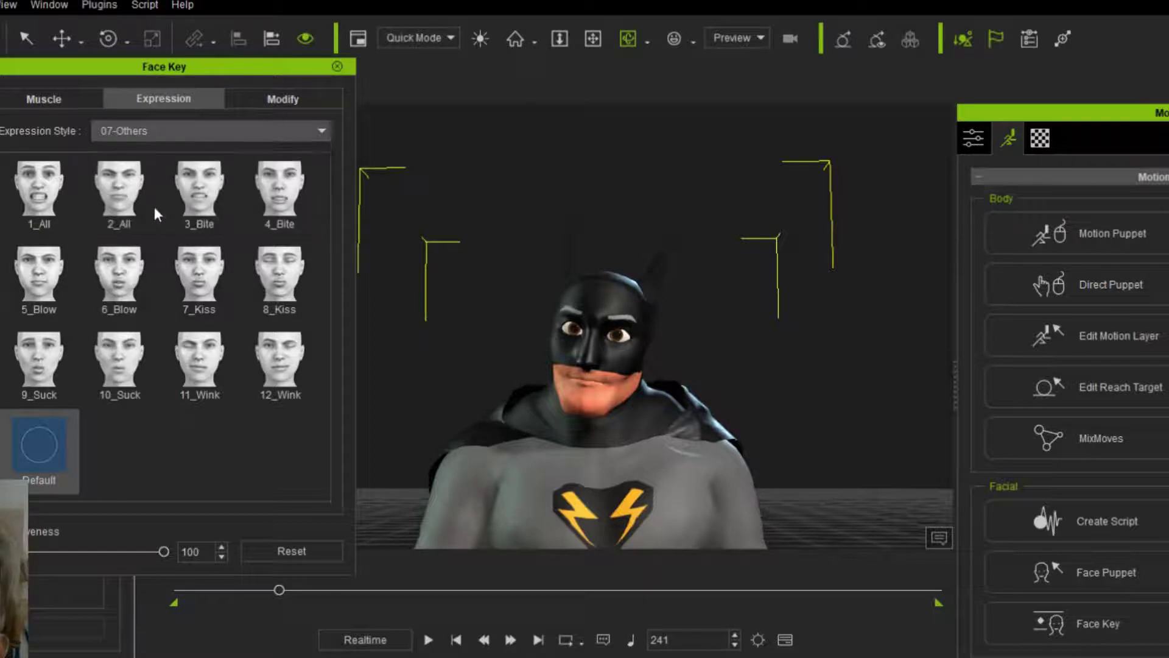
pyautogui.click(200, 274)
pyautogui.click(282, 192)
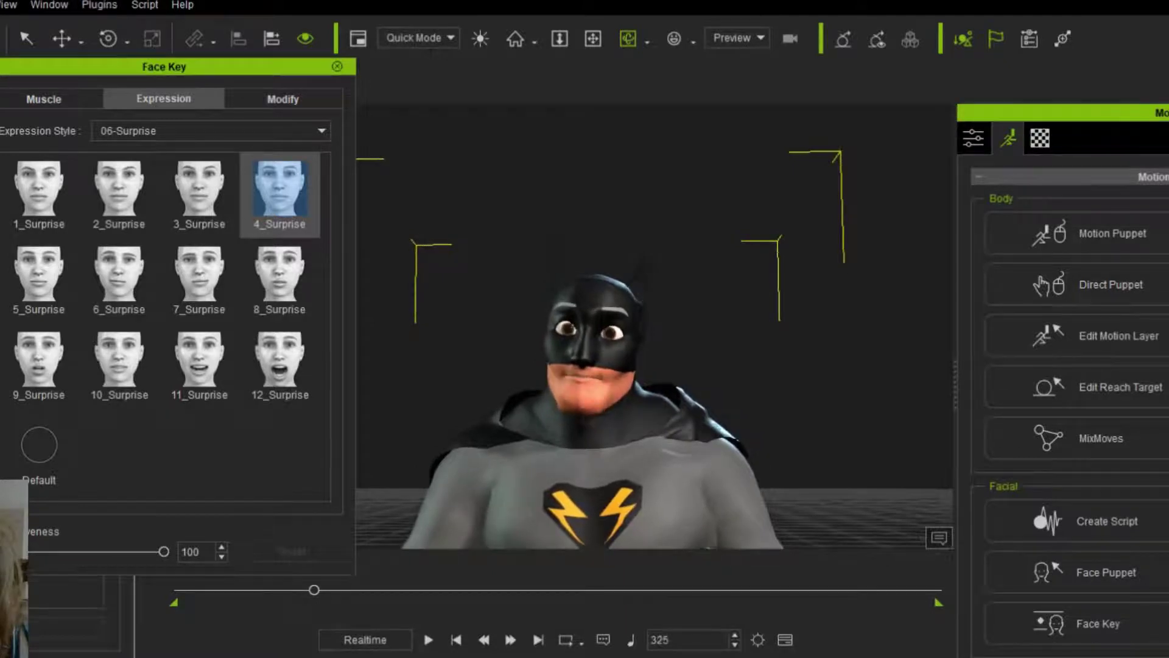
pyautogui.click(50, 451)
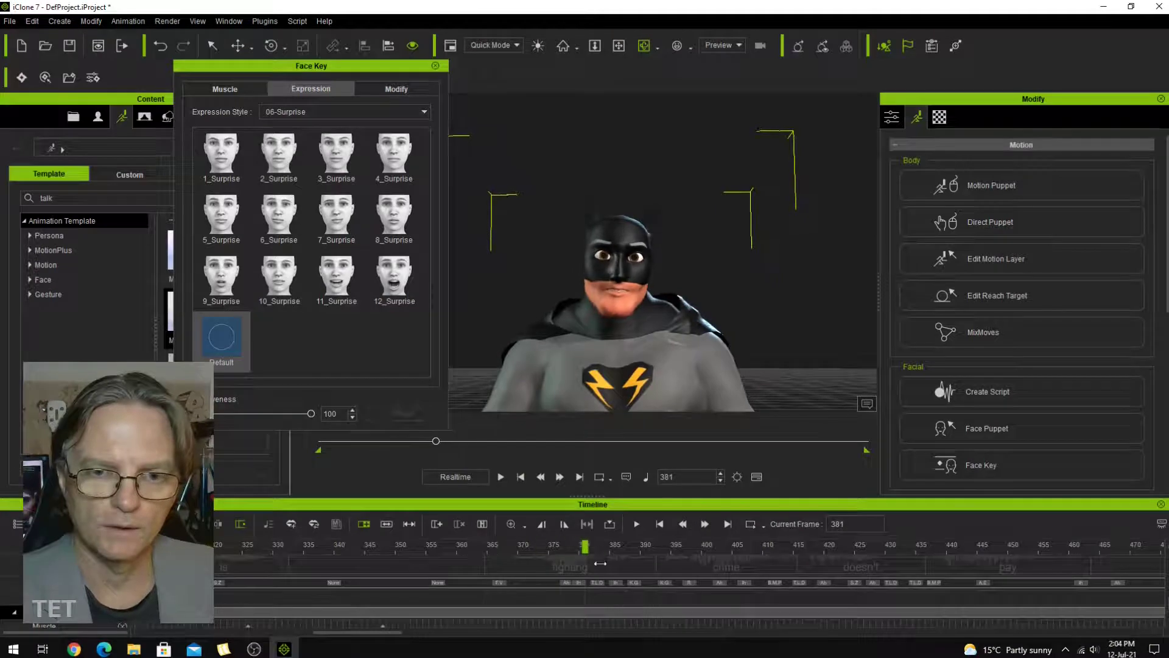
# Stop at frame 381, key the 07-Others 2_All expression, then play on and rewind
pyautogui.press('space')
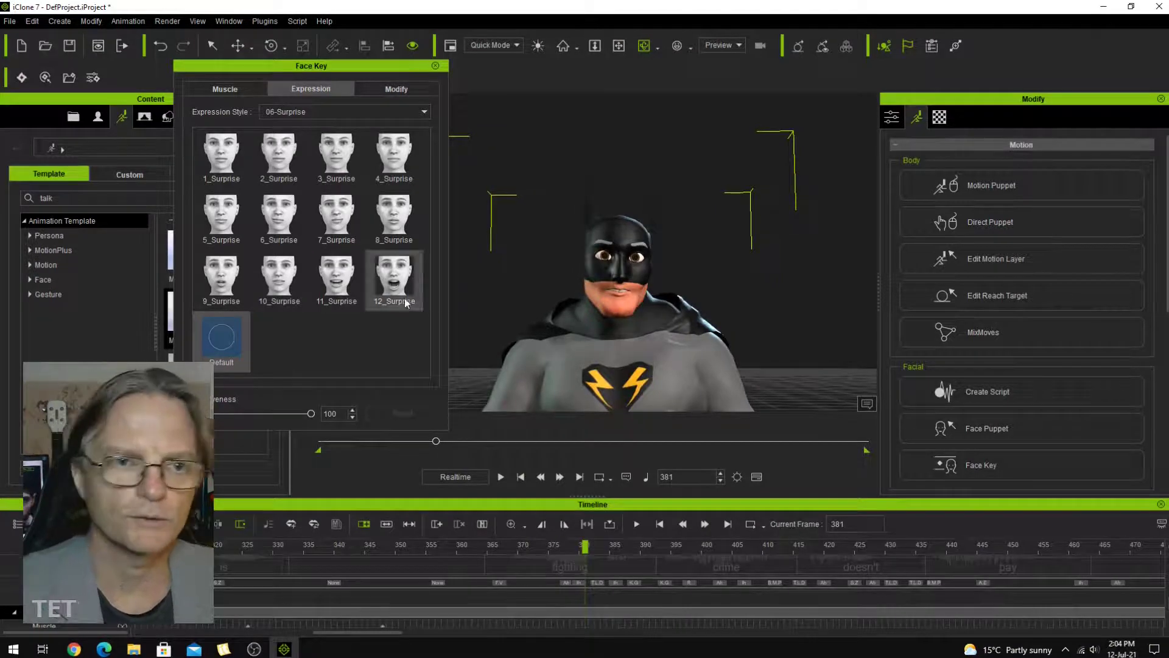
pyautogui.click(298, 113)
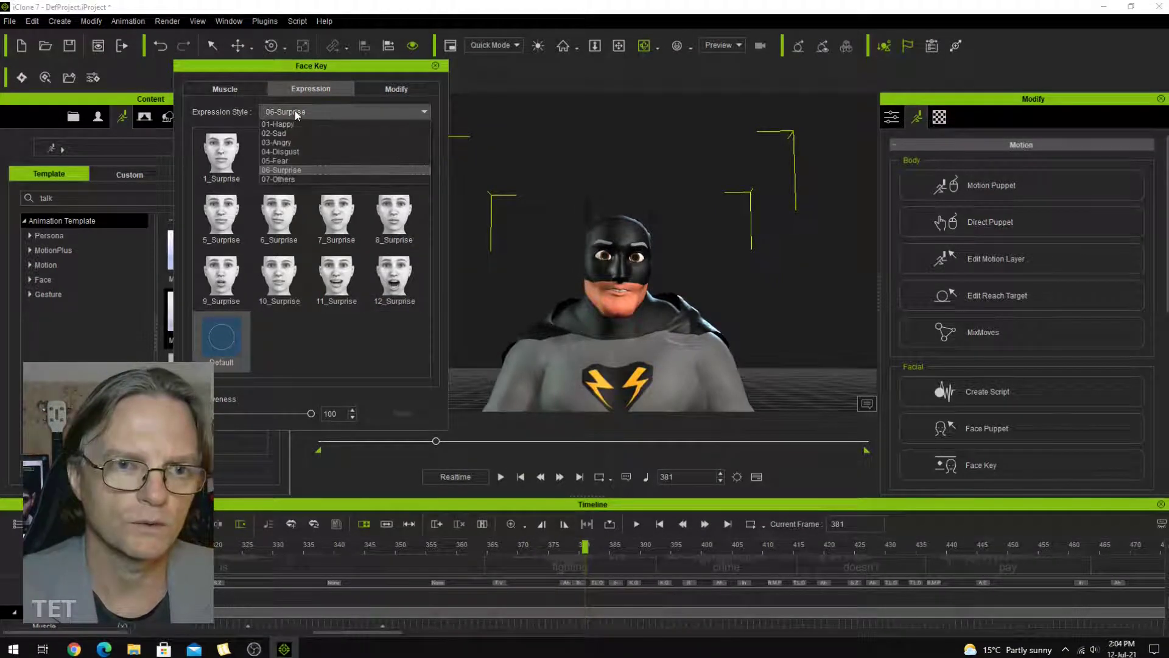
pyautogui.click(284, 178)
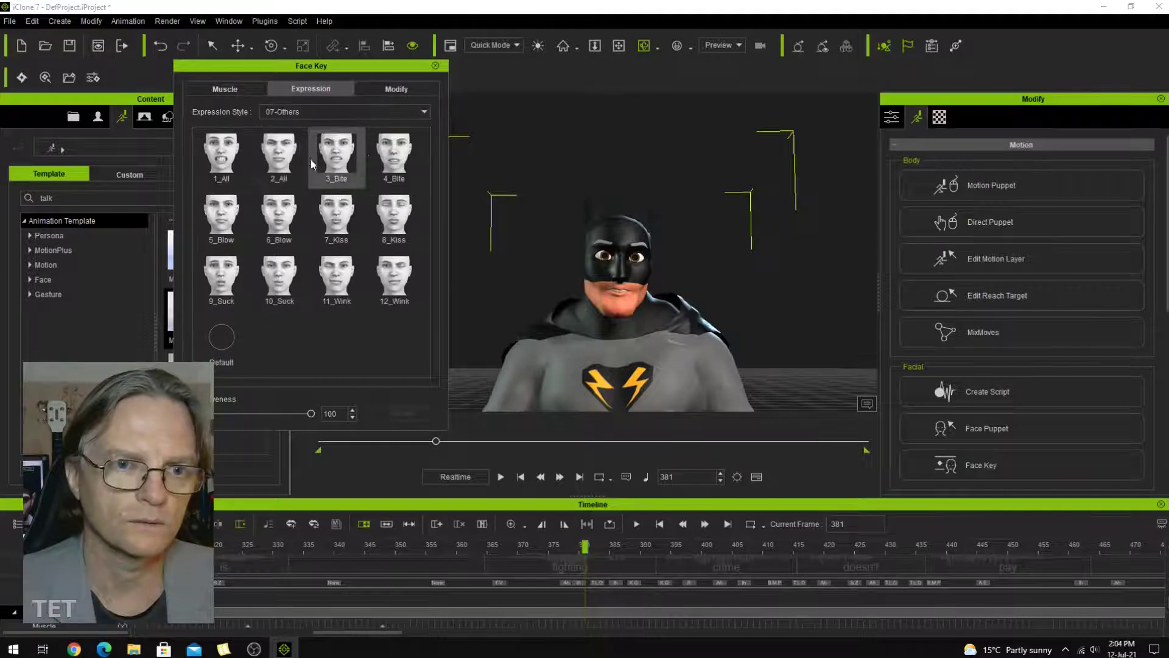
pyautogui.click(285, 160)
pyautogui.press('space')
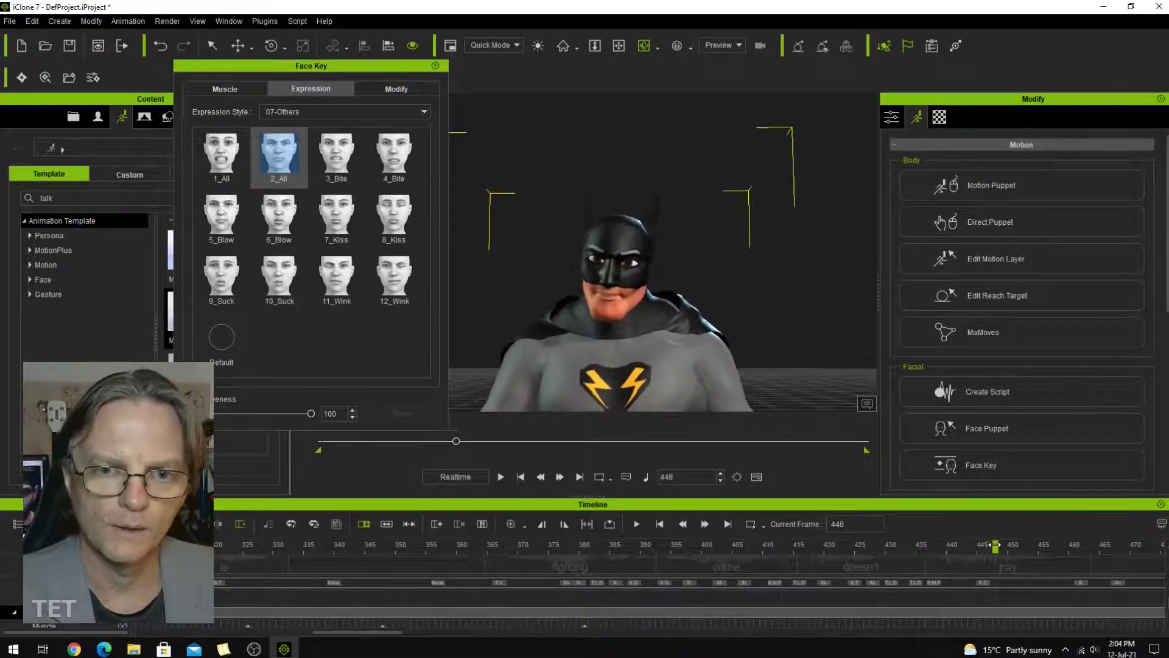
pyautogui.press('space')
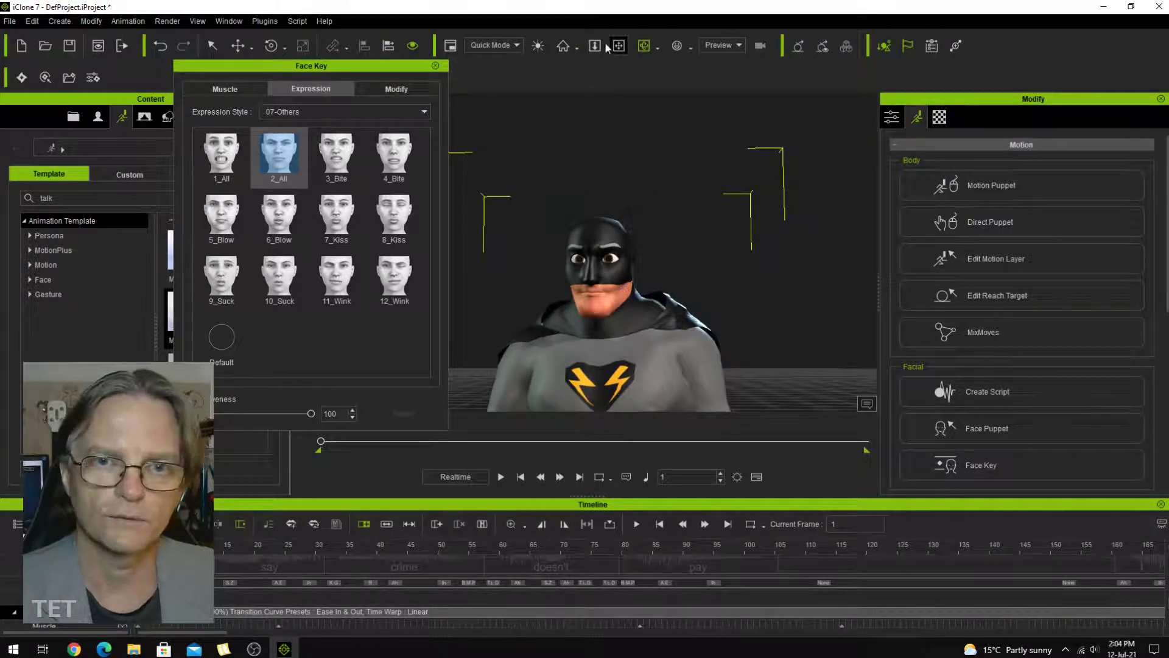
# Play the facial animation through to frame 683, then show Face Key's Muscle page with both eyes selected
pyautogui.click(500, 476)
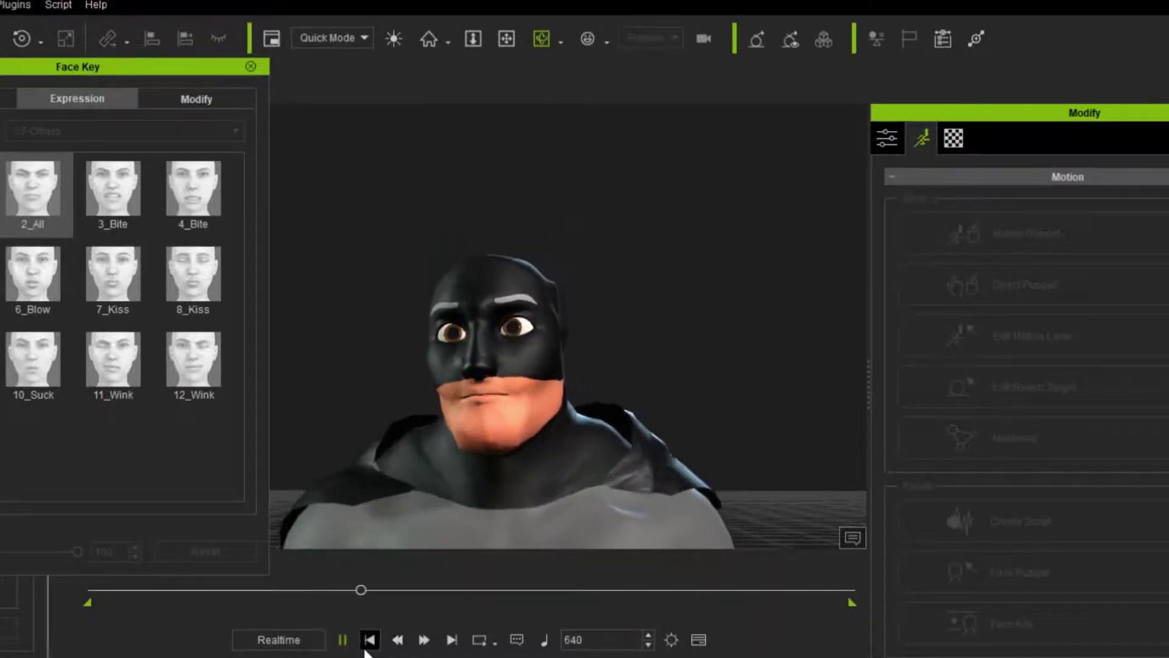
pyautogui.press('space')
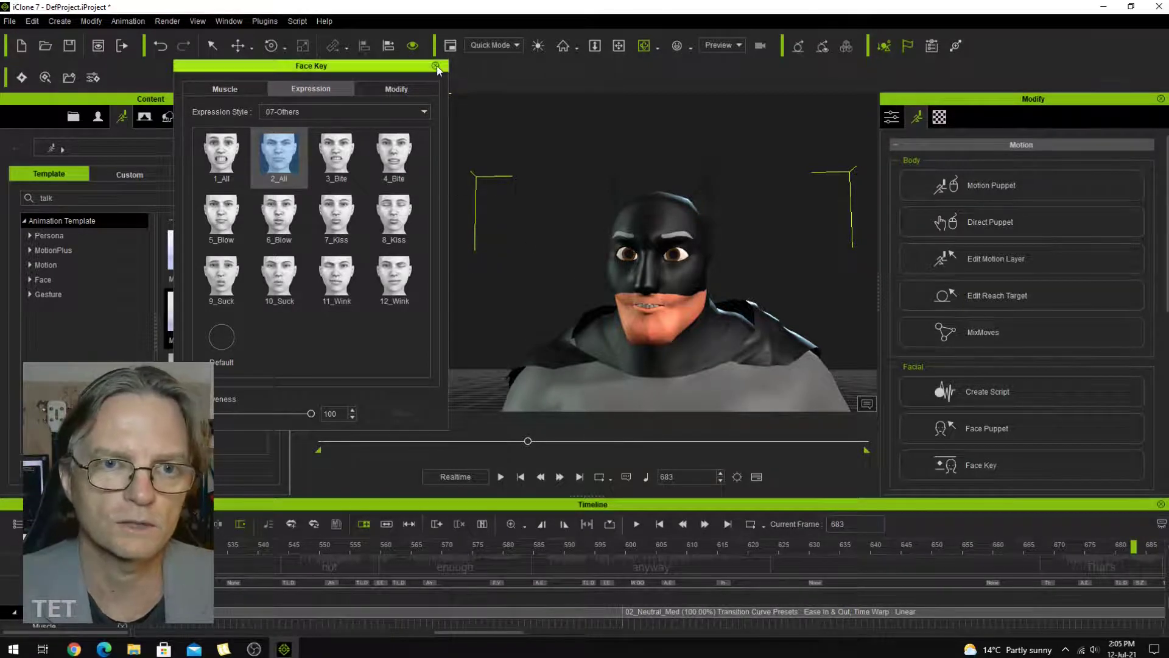
pyautogui.click(225, 88)
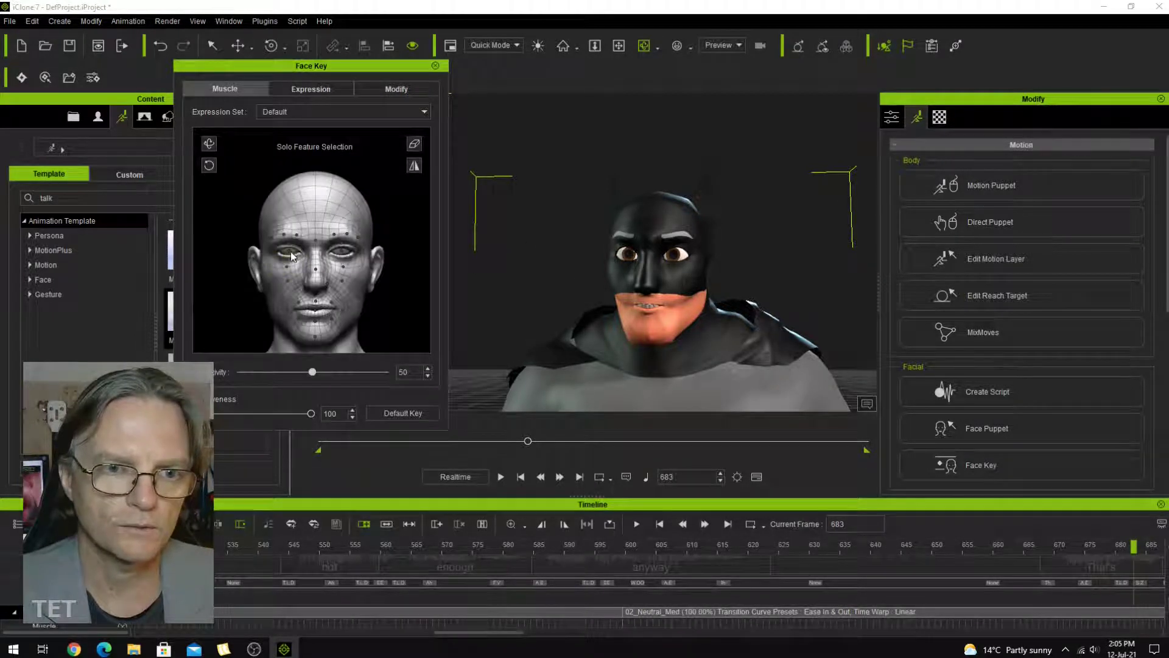
pyautogui.click(340, 259)
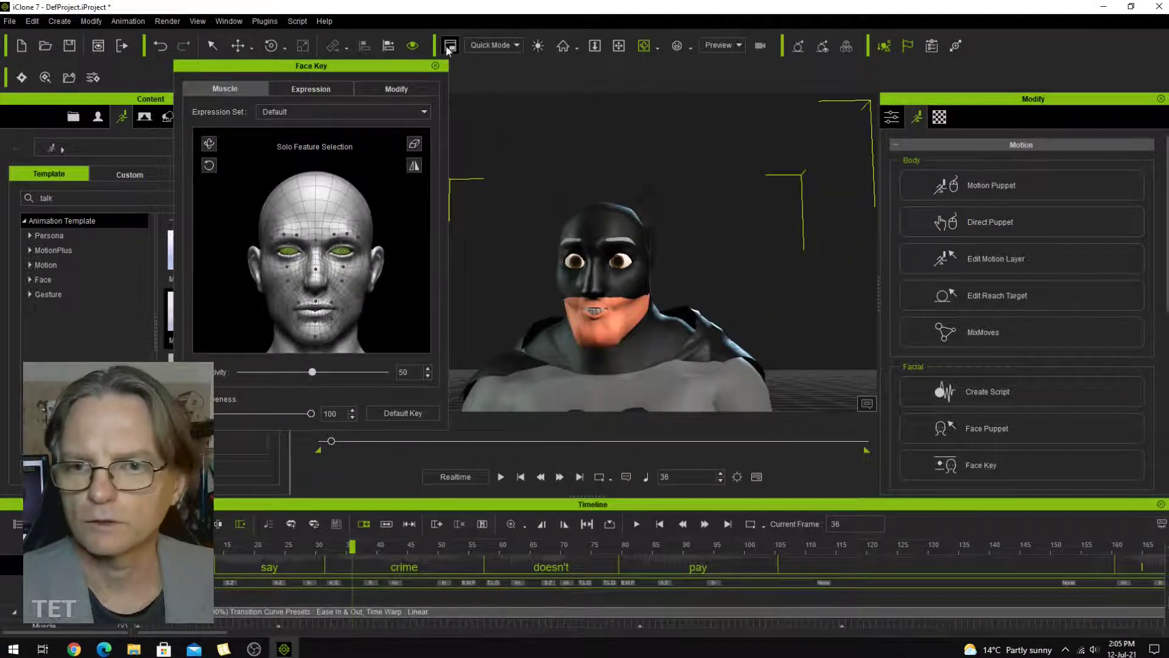
# In Modify > Attributes, make Bat Storm look at the camera, then set the look-at free
pyautogui.click(892, 117)
pyautogui.scroll(-5, 1022, 297)
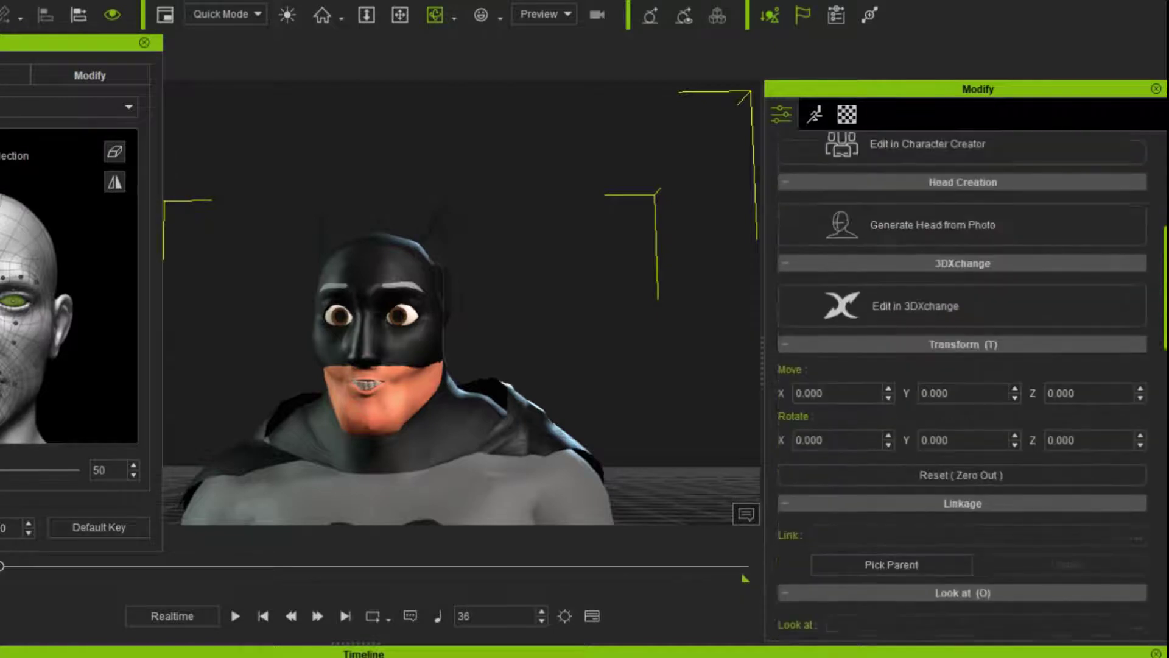
pyautogui.scroll(-4, 977, 479)
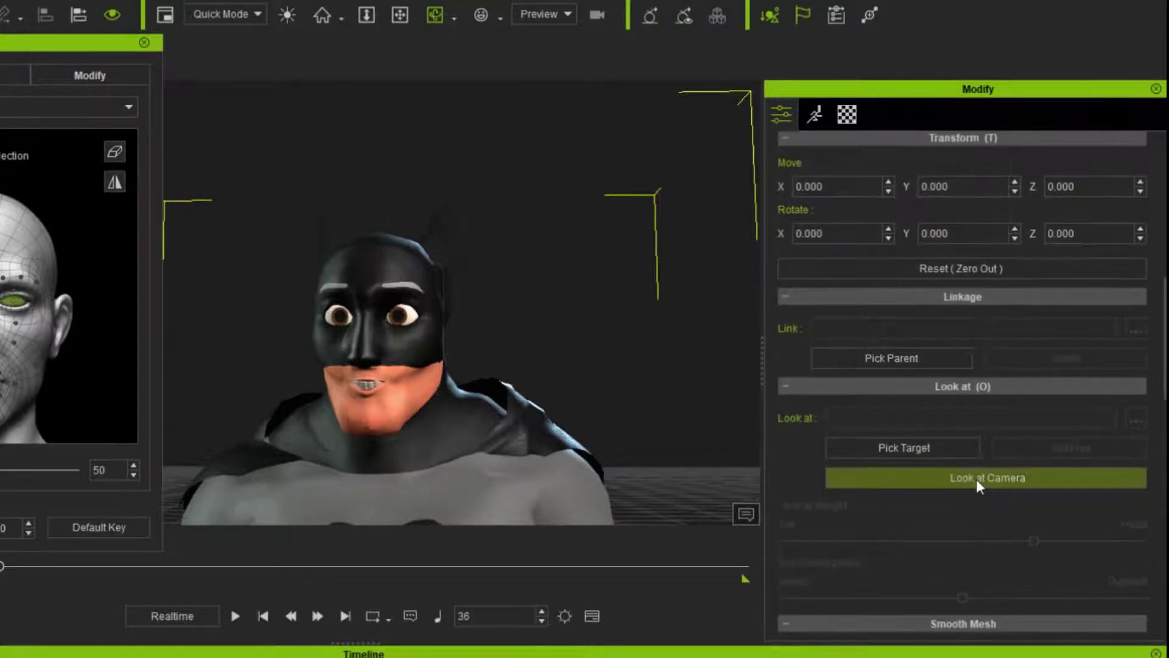
pyautogui.click(977, 479)
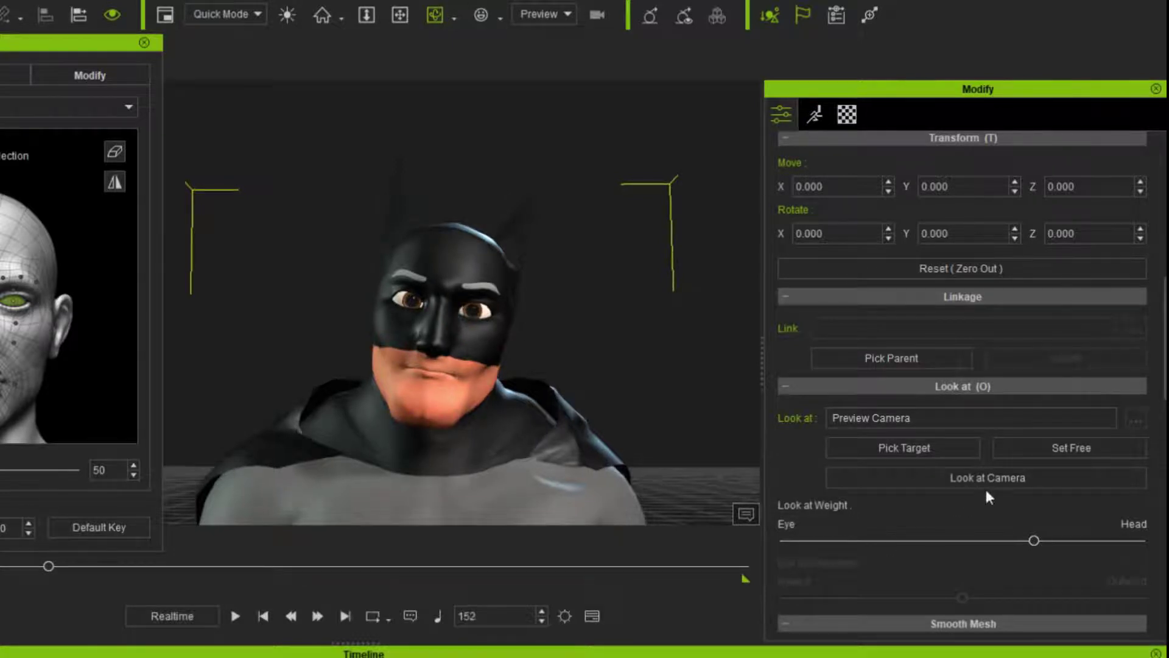
pyautogui.click(1044, 451)
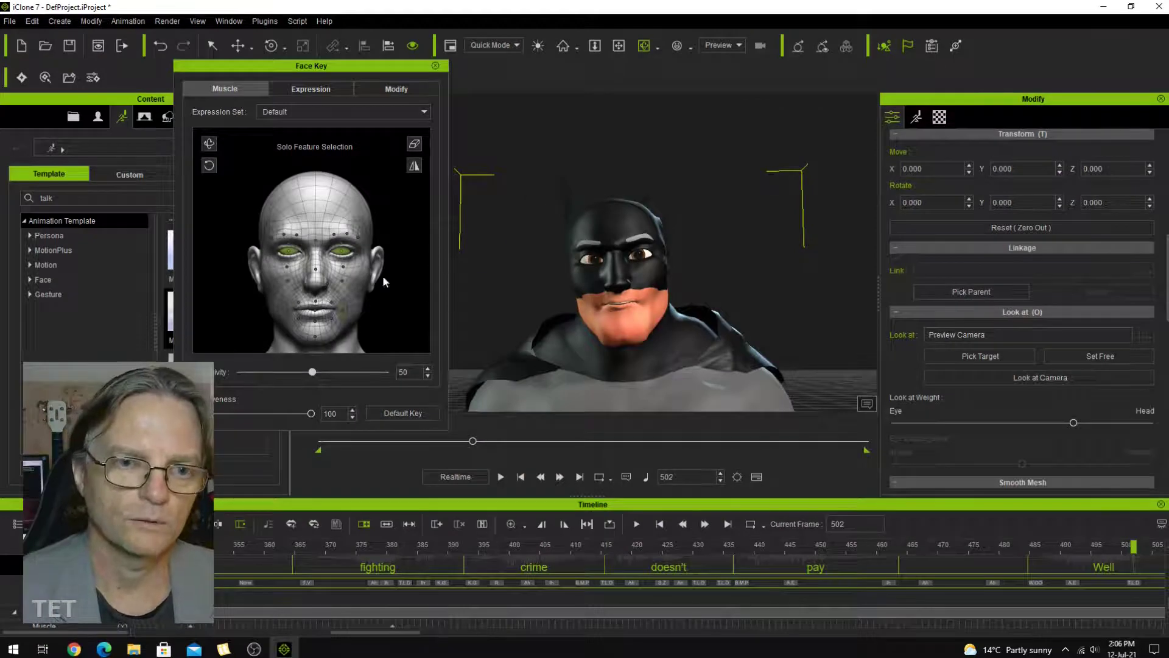
pyautogui.click(1101, 356)
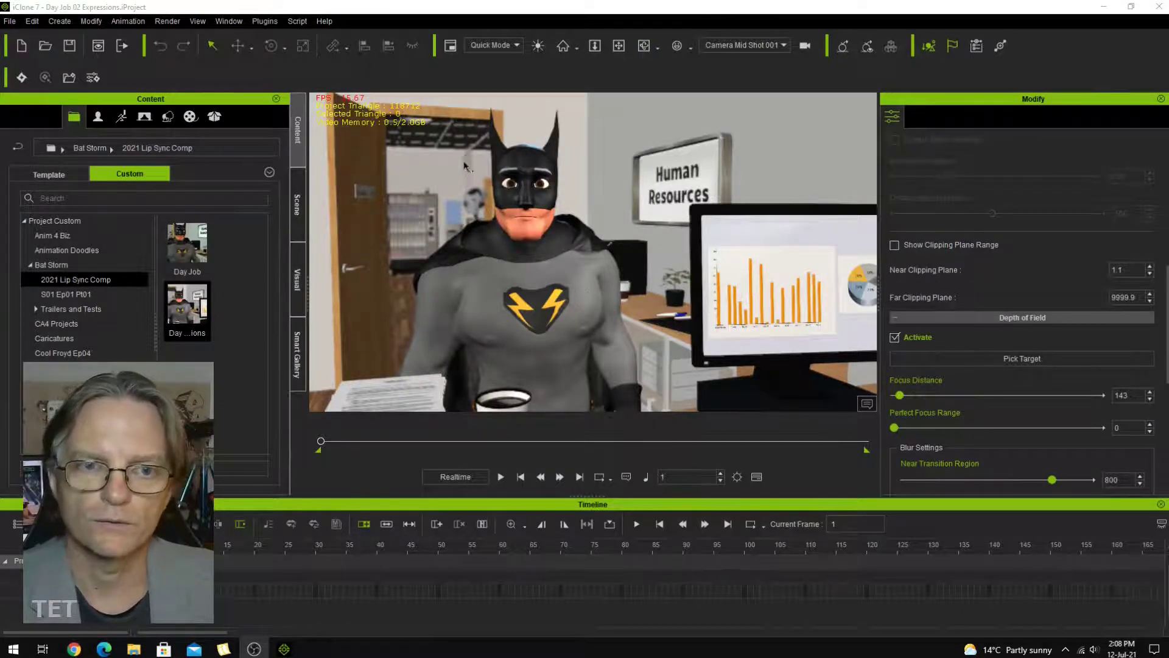
# Switch to the Preview camera and orbit around the office set toward the desk
pyautogui.click(729, 46)
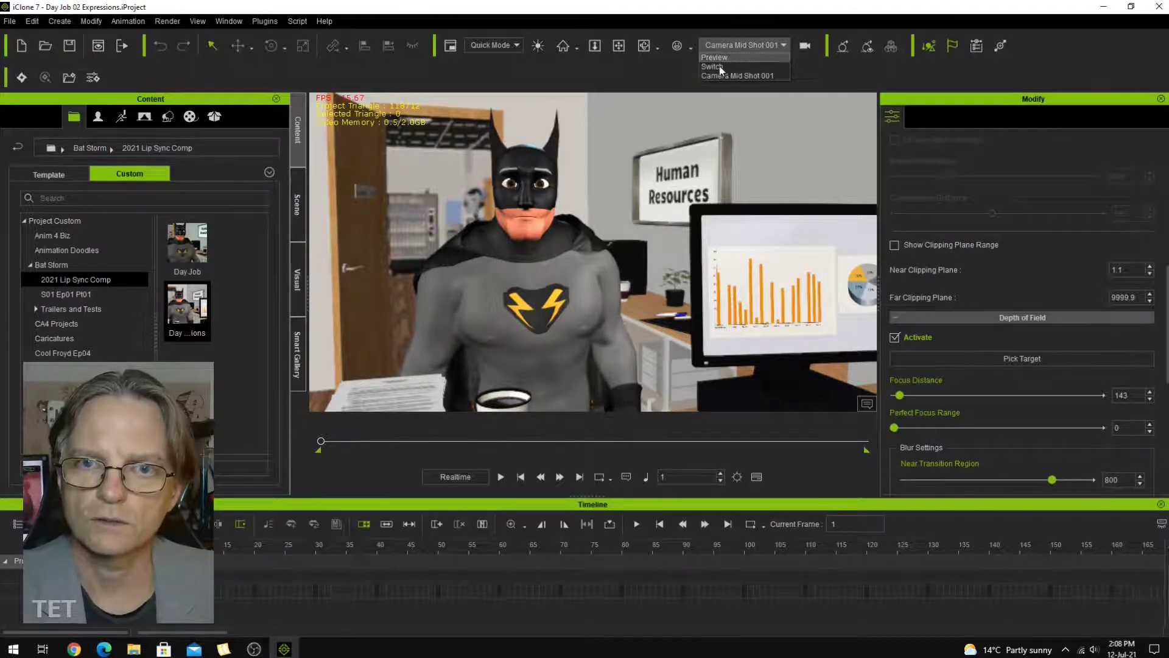
pyautogui.click(716, 57)
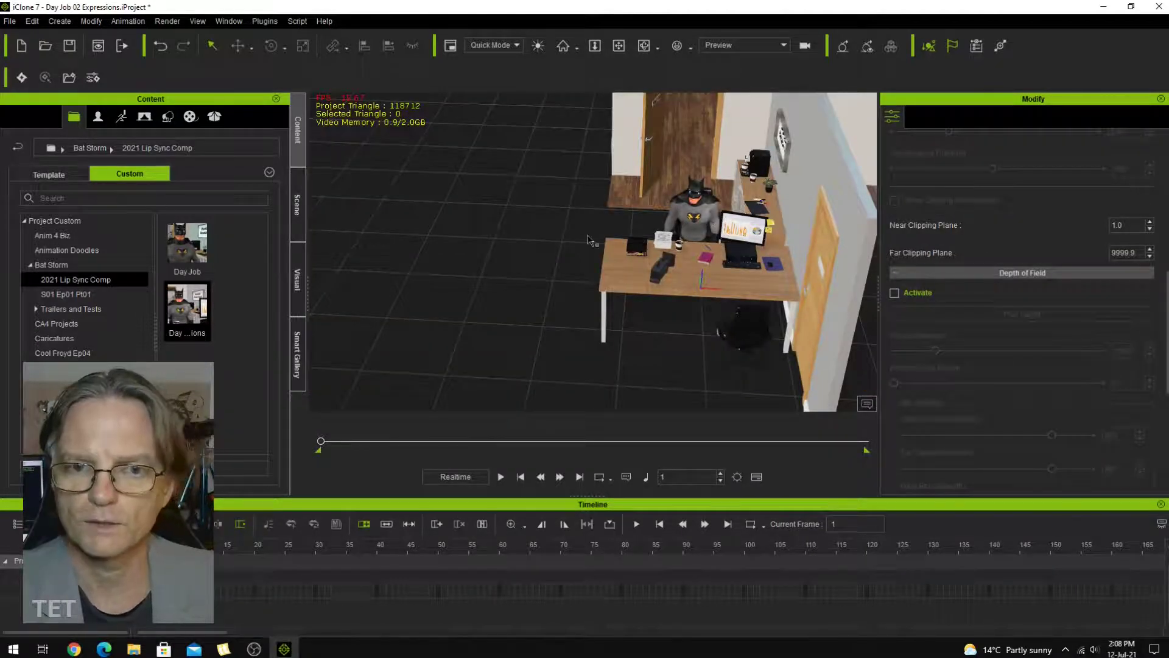
pyautogui.click(643, 45)
pyautogui.moveTo(537, 192); pyautogui.dragTo(882, 262)
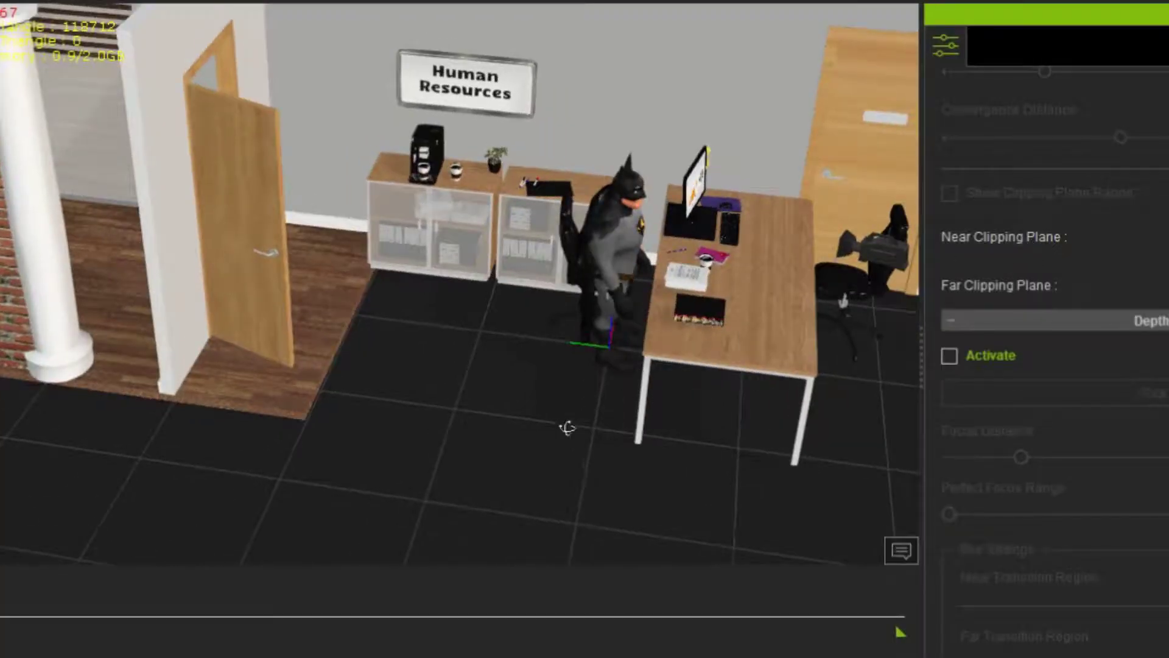
pyautogui.moveTo(575, 361); pyautogui.dragTo(545, 186)
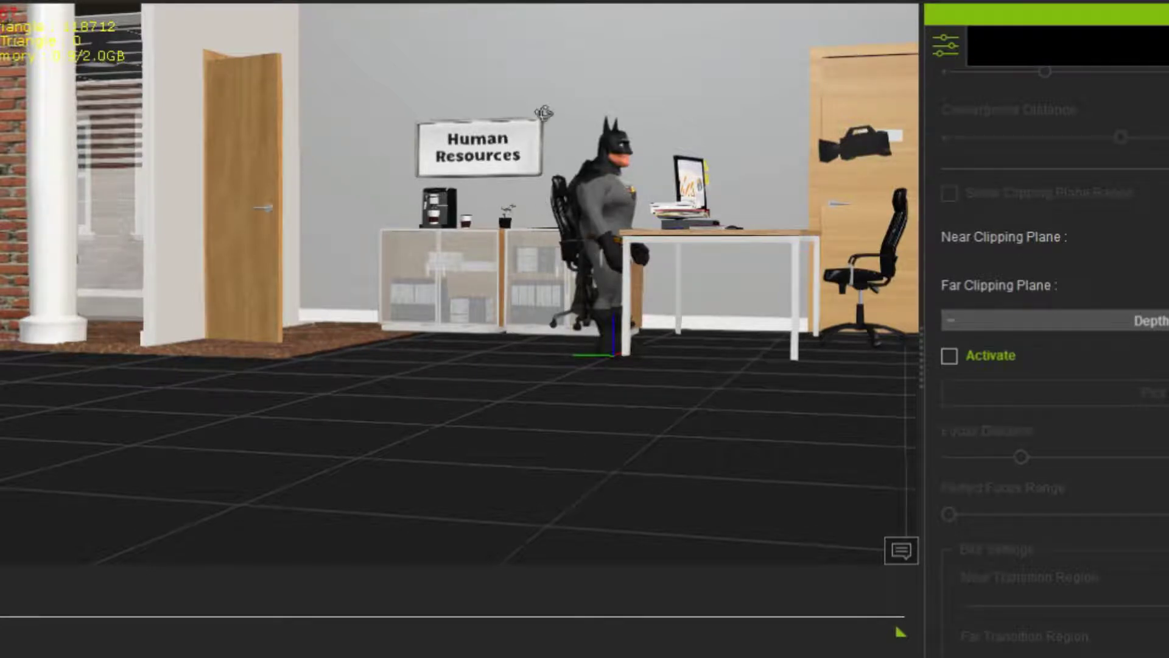
pyautogui.moveTo(498, 226); pyautogui.dragTo(435, 219)
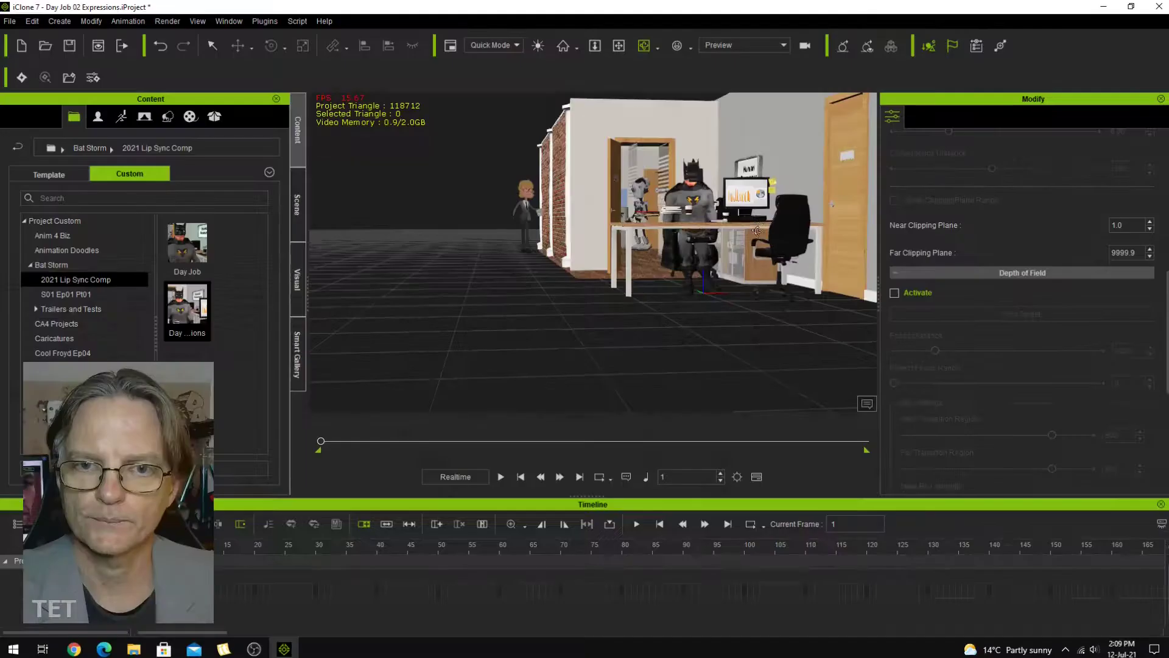
pyautogui.moveTo(727, 379); pyautogui.dragTo(684, 372)
pyautogui.moveTo(737, 332); pyautogui.dragTo(708, 347)
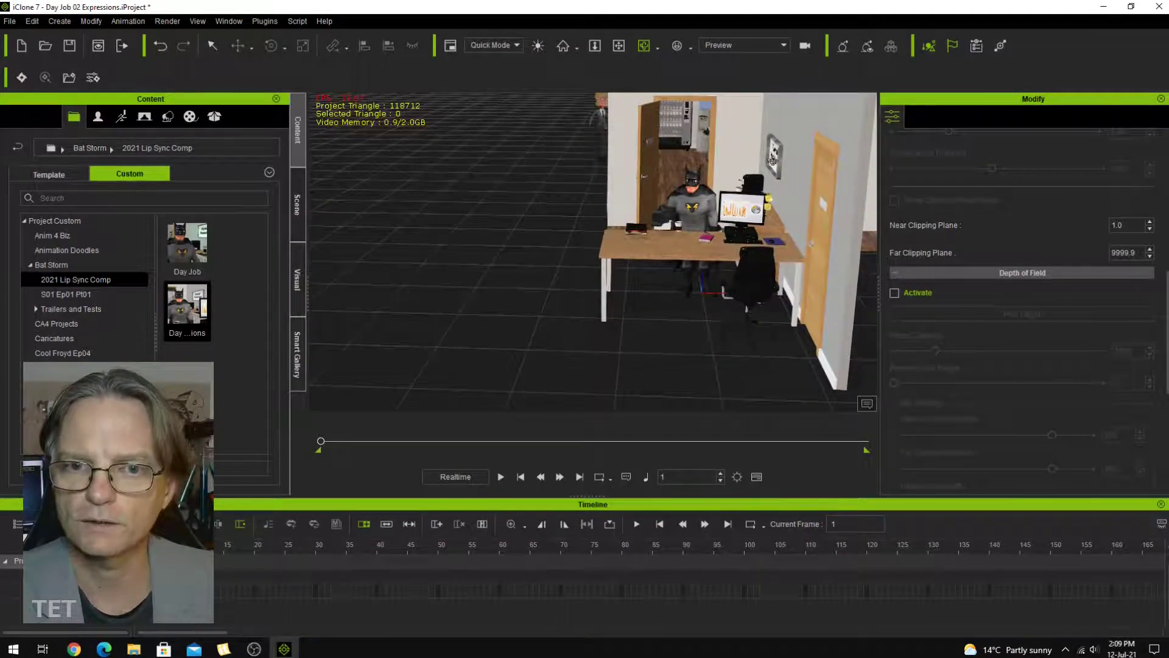
pyautogui.moveTo(772, 160); pyautogui.dragTo(679, 226)
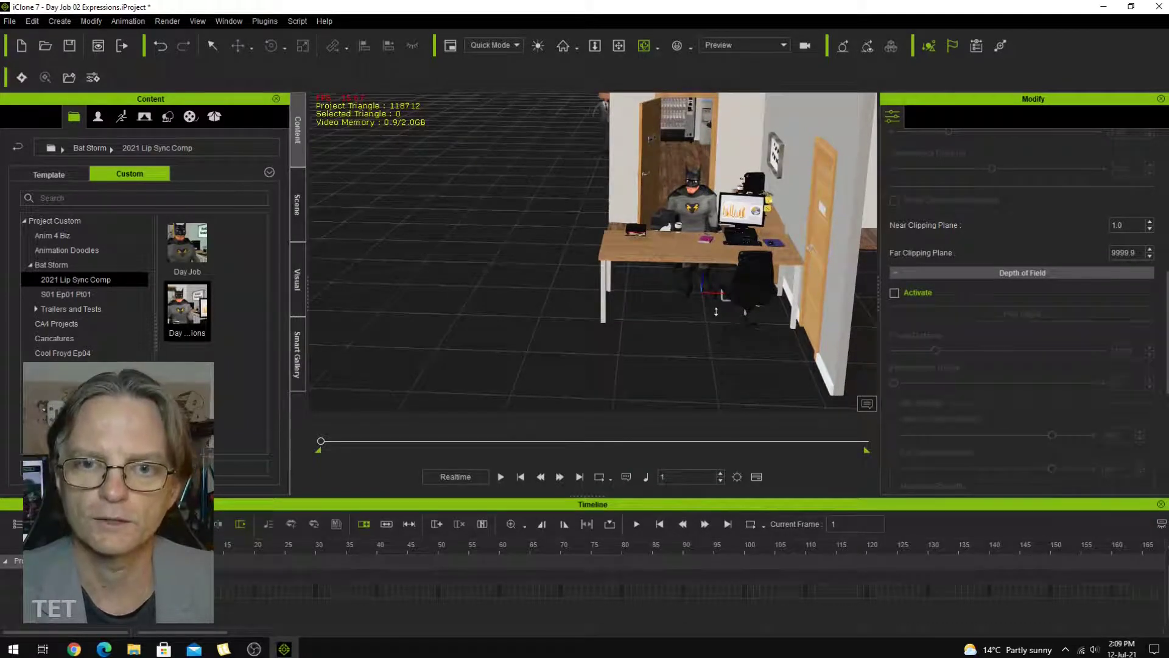
# Zoom, pan and orbit the view to face Batman at his desk and the doorway
pyautogui.scroll(3, 717, 312)
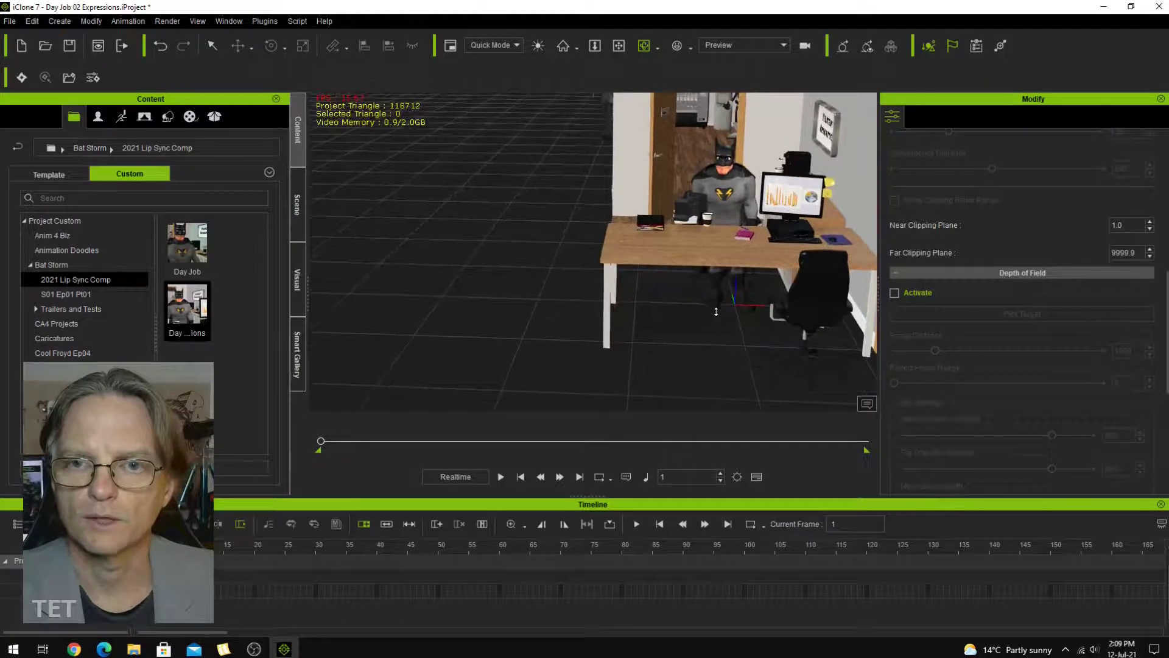
pyautogui.scroll(1, 716, 311)
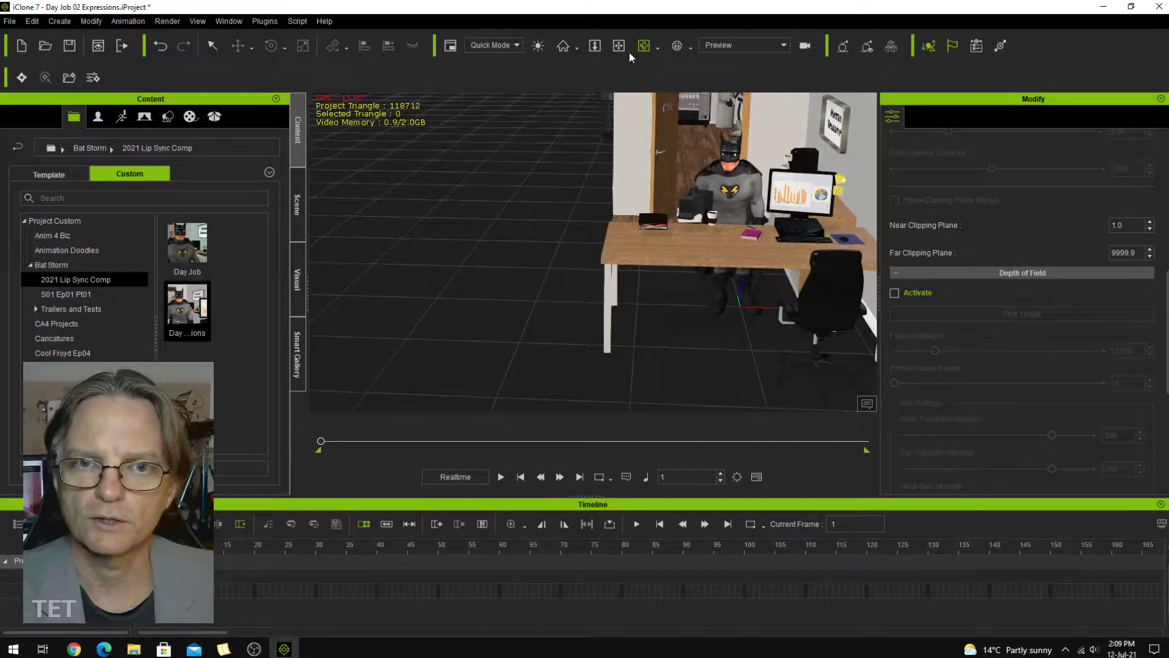
pyautogui.click(619, 45)
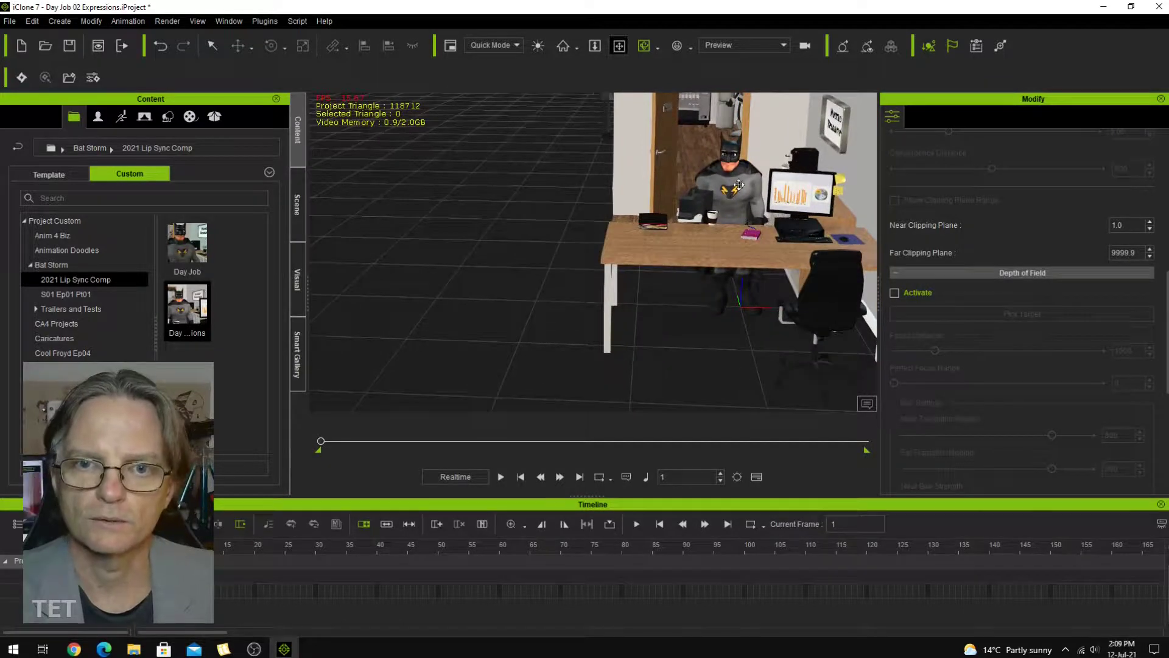
pyautogui.moveTo(703, 188); pyautogui.dragTo(638, 221)
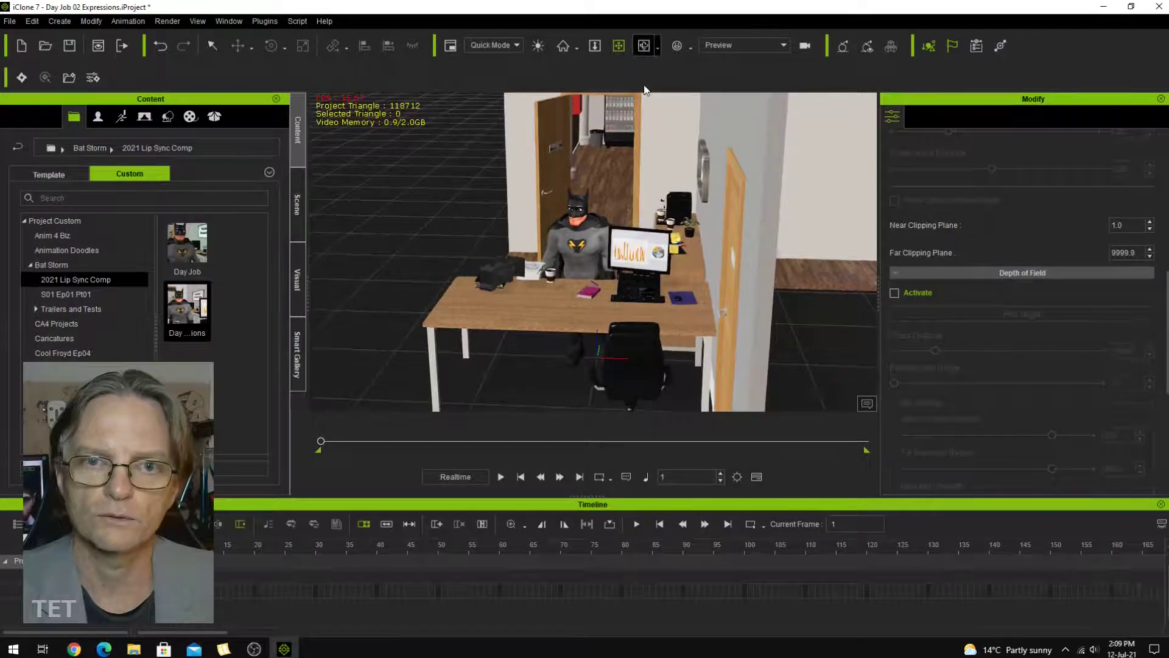
pyautogui.click(644, 47)
pyautogui.moveTo(525, 225); pyautogui.dragTo(586, 224)
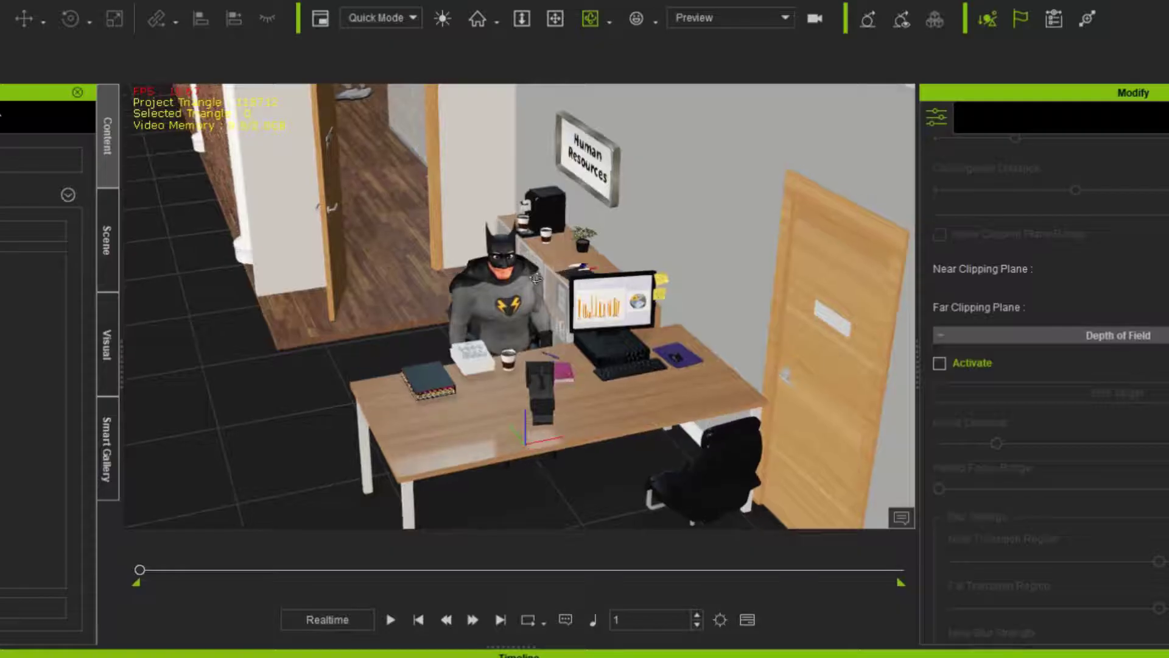
pyautogui.moveTo(508, 269); pyautogui.dragTo(503, 215)
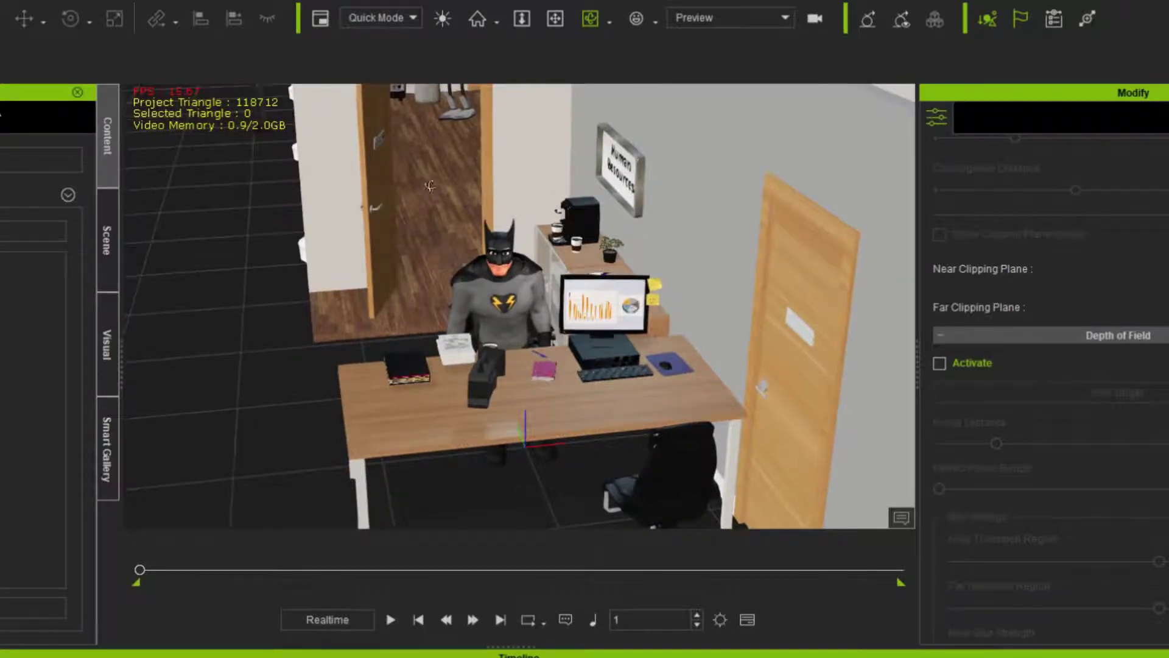
pyautogui.moveTo(458, 276); pyautogui.dragTo(424, 129)
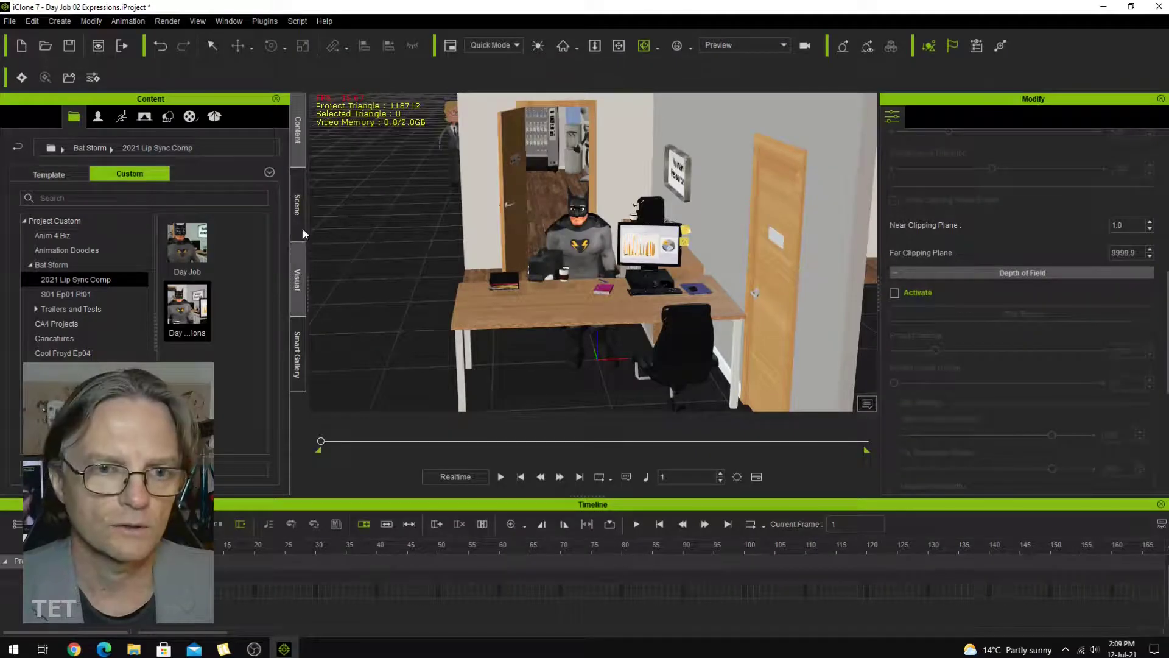
# List the scene's props, expand Office_Collection_1 and zoom the viewport in on the office layout
pyautogui.click(298, 207)
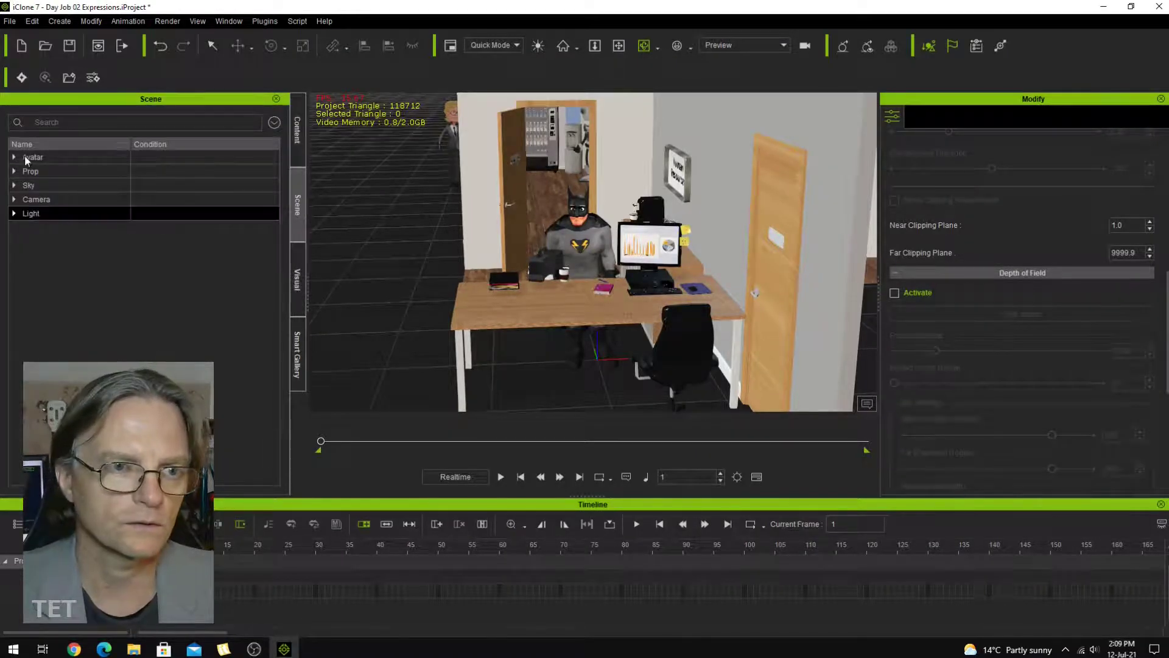
pyautogui.click(14, 171)
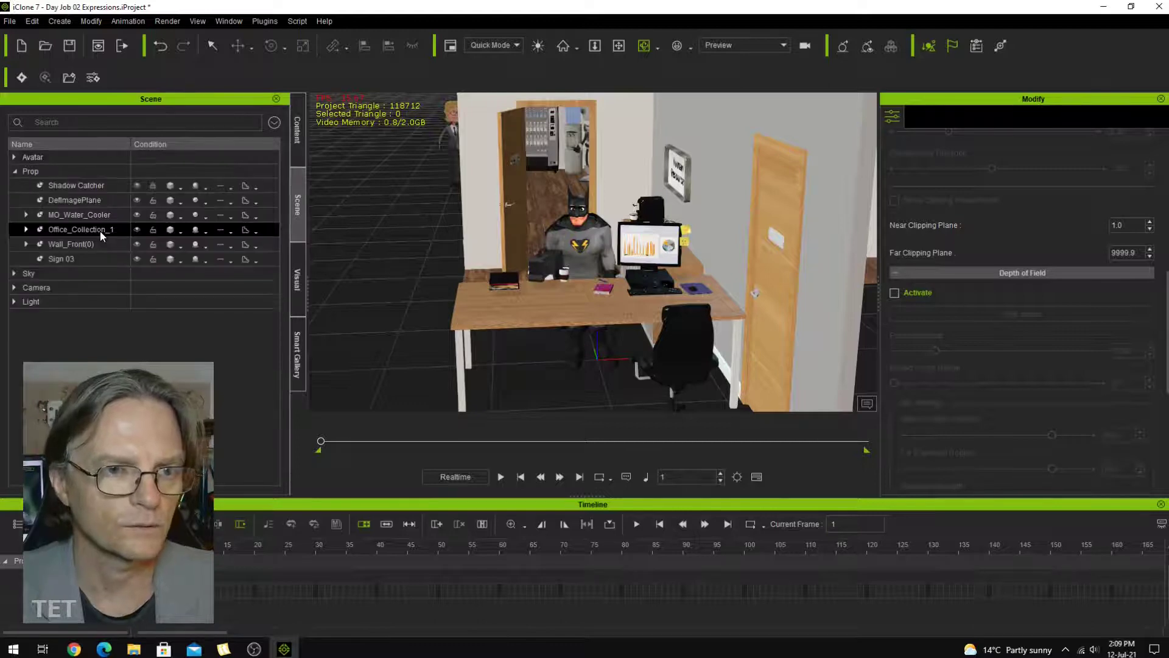
pyautogui.doubleClick(100, 232)
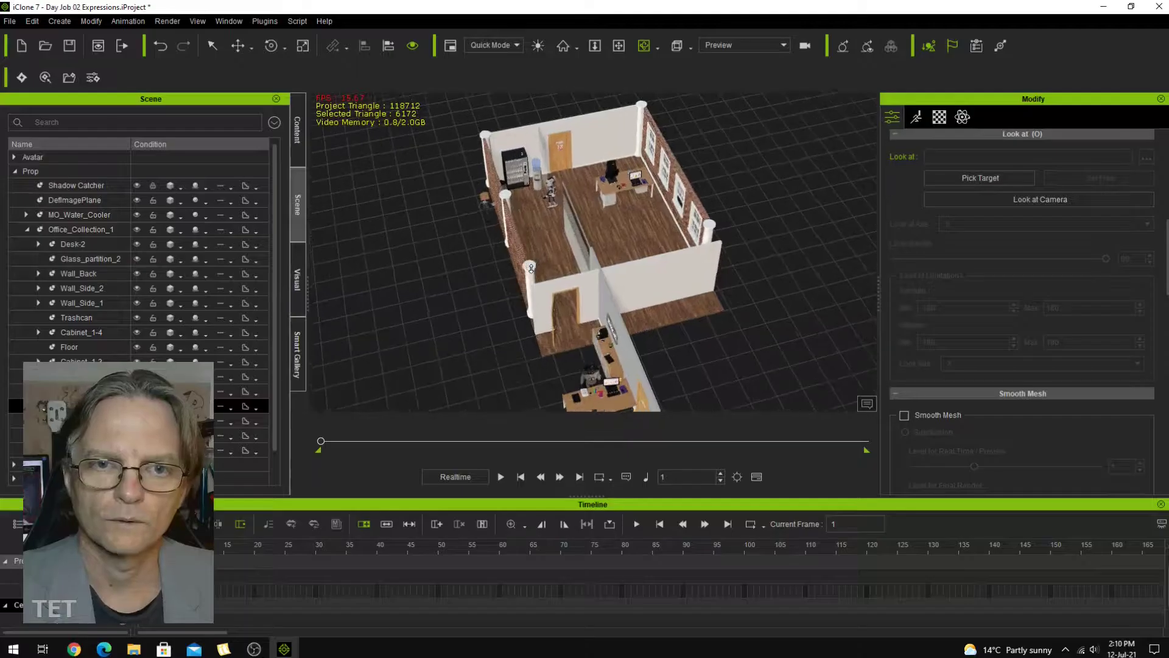
pyautogui.scroll(6, 527, 280)
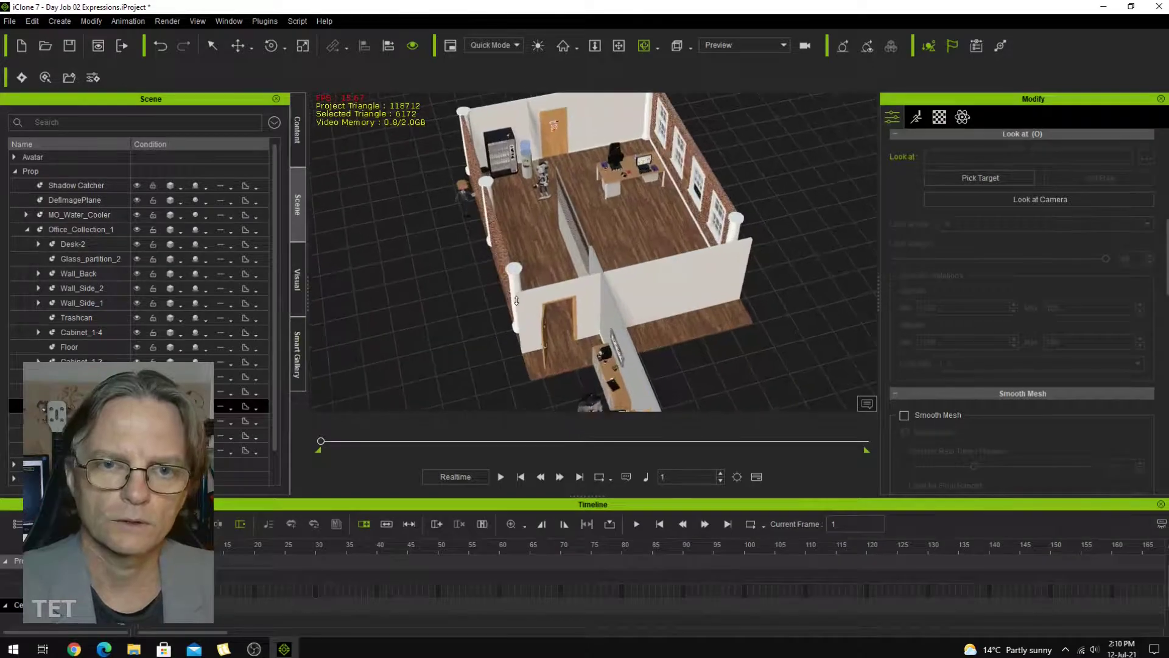
pyautogui.scroll(4, 499, 243)
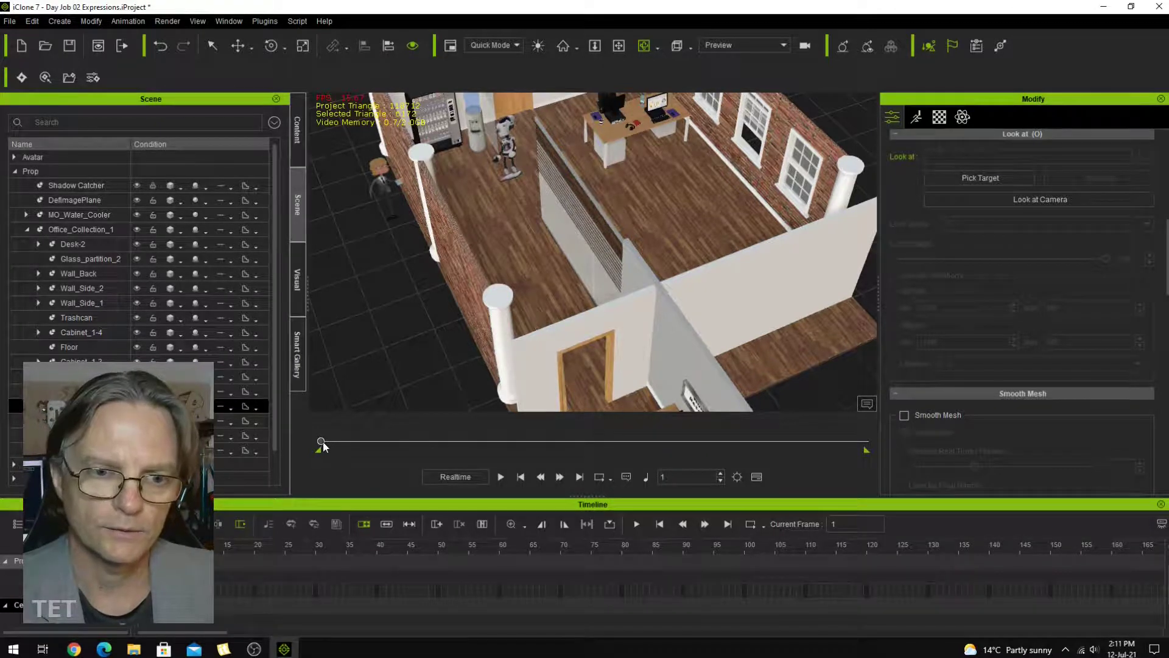
# Scrub through the office animation, select DefImagePlane, and orbit lower to show the Human Resources sign
pyautogui.moveTo(322, 442); pyautogui.dragTo(419, 430)
pyautogui.click(506, 171)
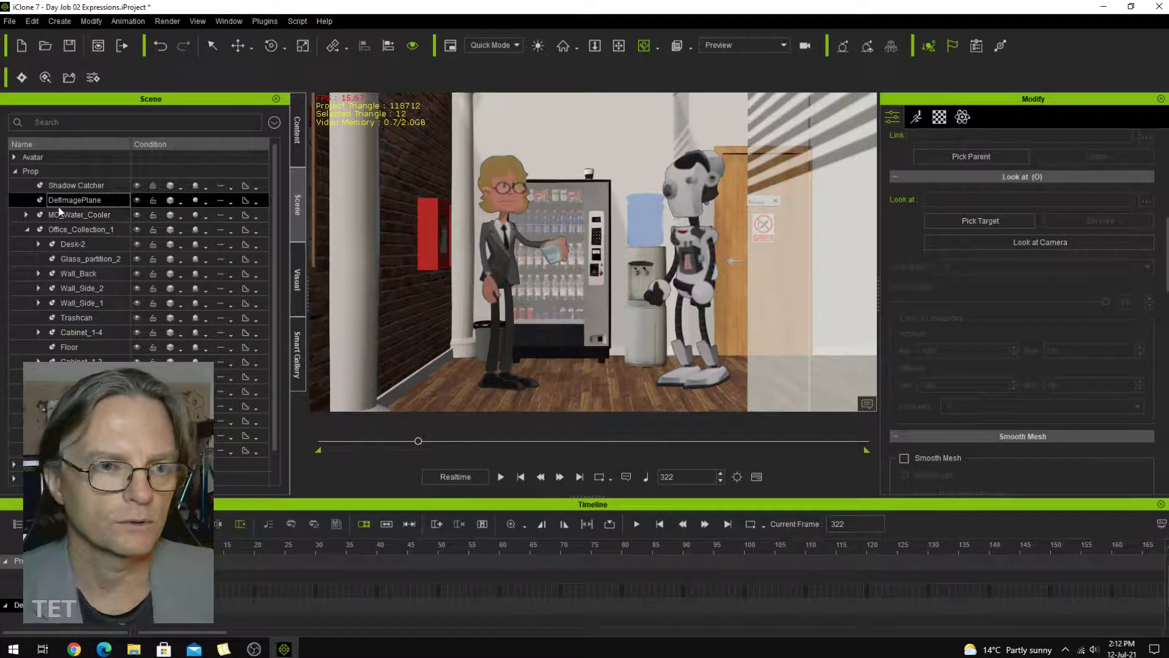
pyautogui.moveTo(419, 441); pyautogui.dragTo(429, 441)
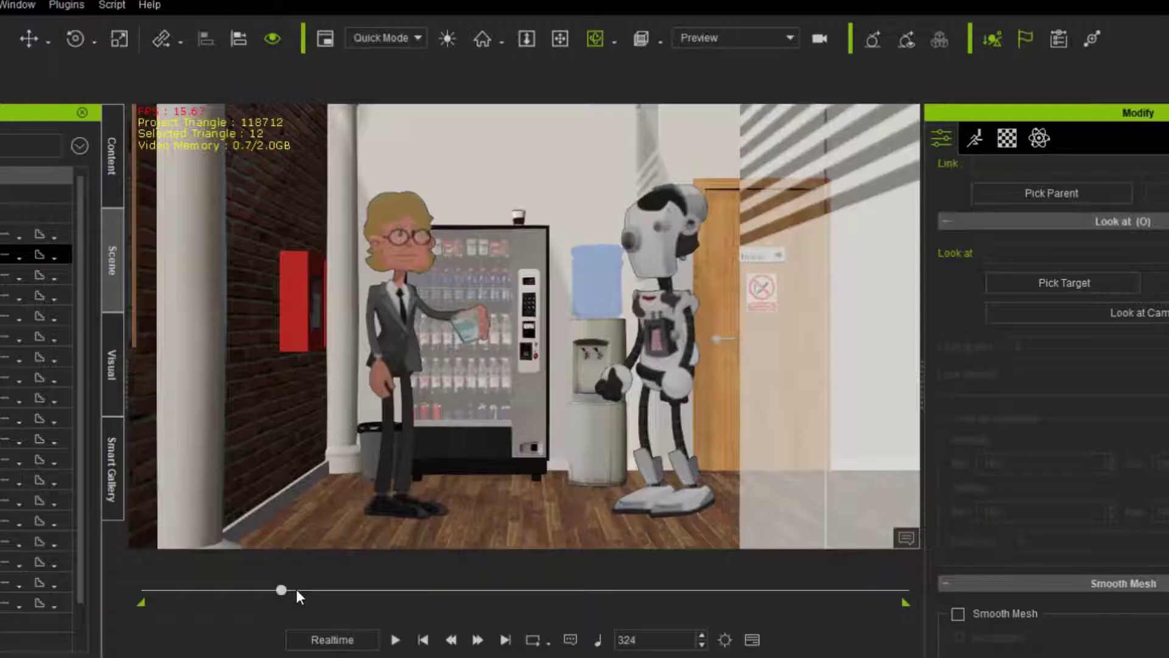
pyautogui.moveTo(297, 591); pyautogui.dragTo(388, 637)
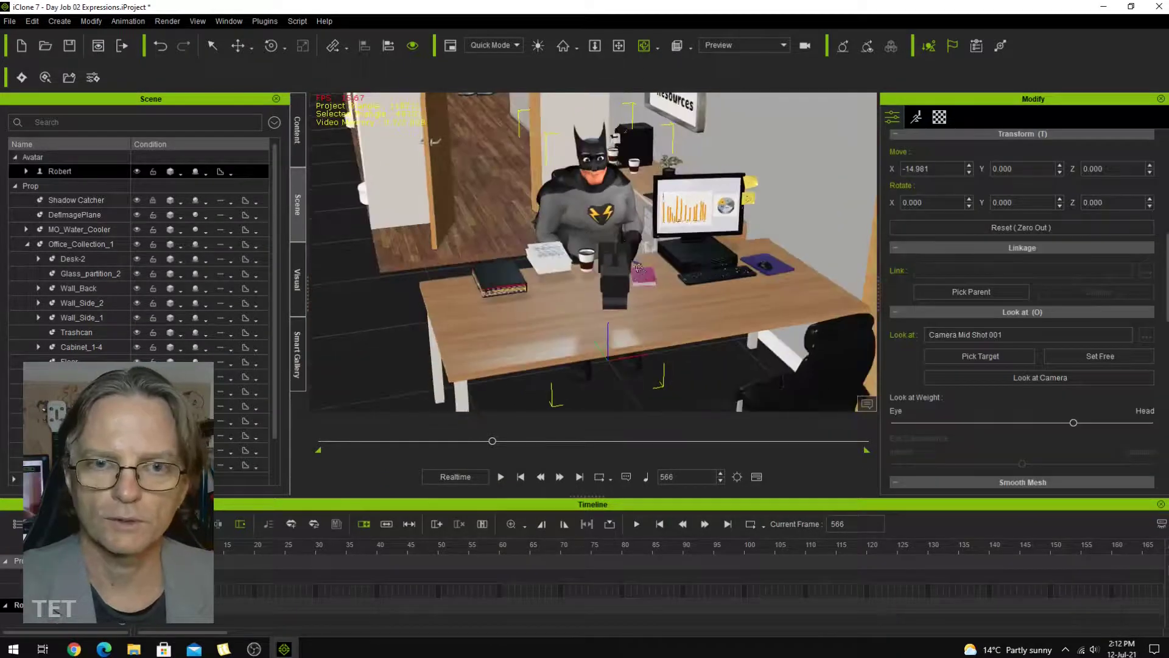
pyautogui.moveTo(635, 263); pyautogui.dragTo(588, 173, button='right')
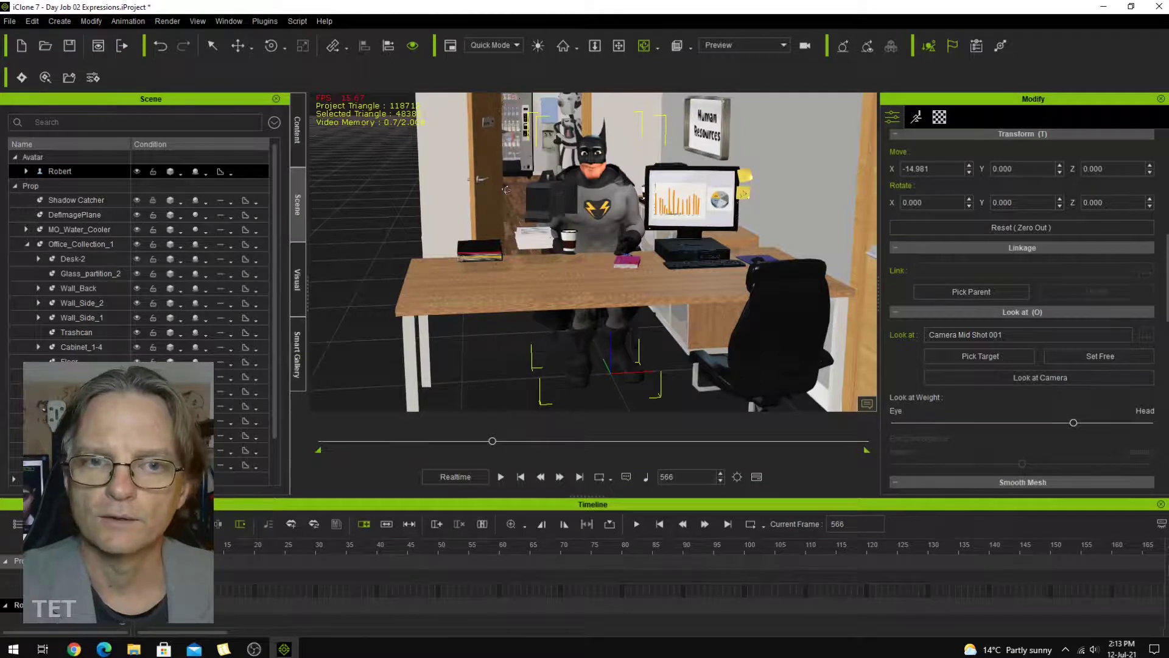
# Orbit the view around the desk and collapse the Prop group in the Scene list
pyautogui.scroll(-3, 624, 176)
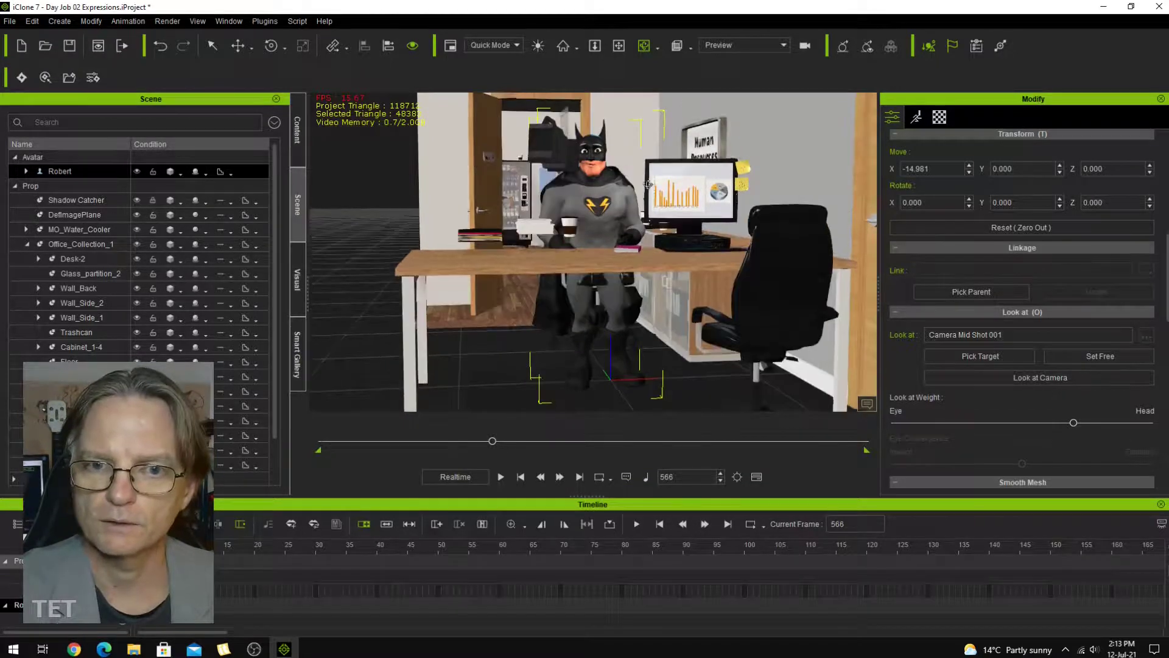
pyautogui.moveTo(624, 176); pyautogui.dragTo(629, 196, button='right')
pyautogui.scroll(3, 629, 197)
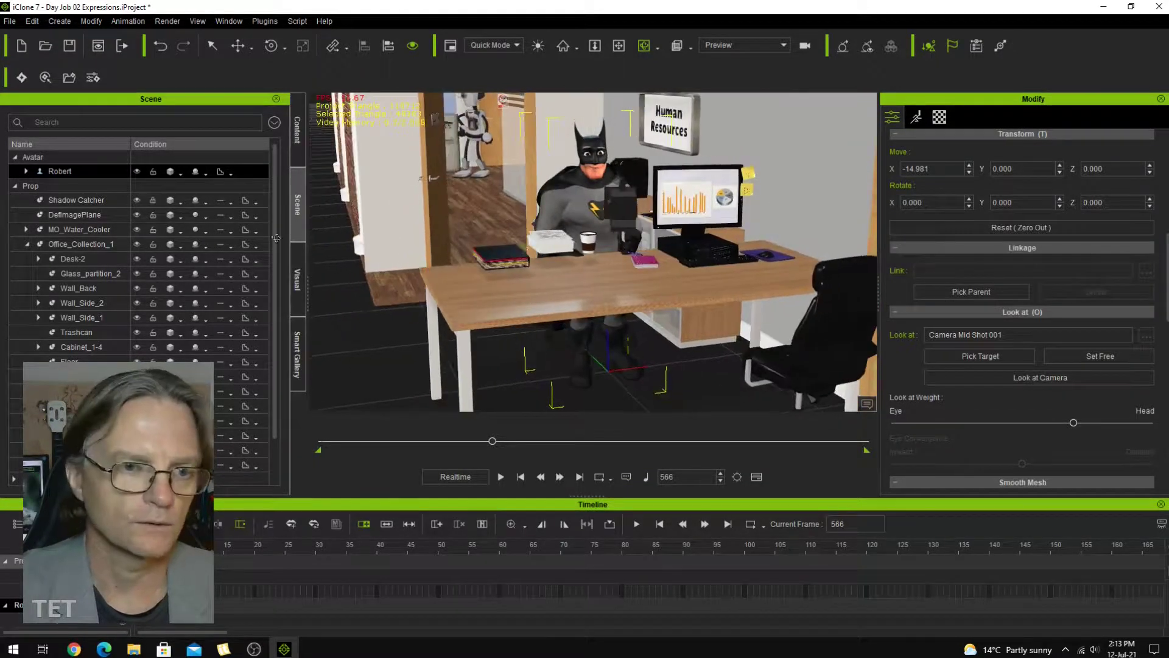
pyautogui.click(22, 190)
pyautogui.click(14, 186)
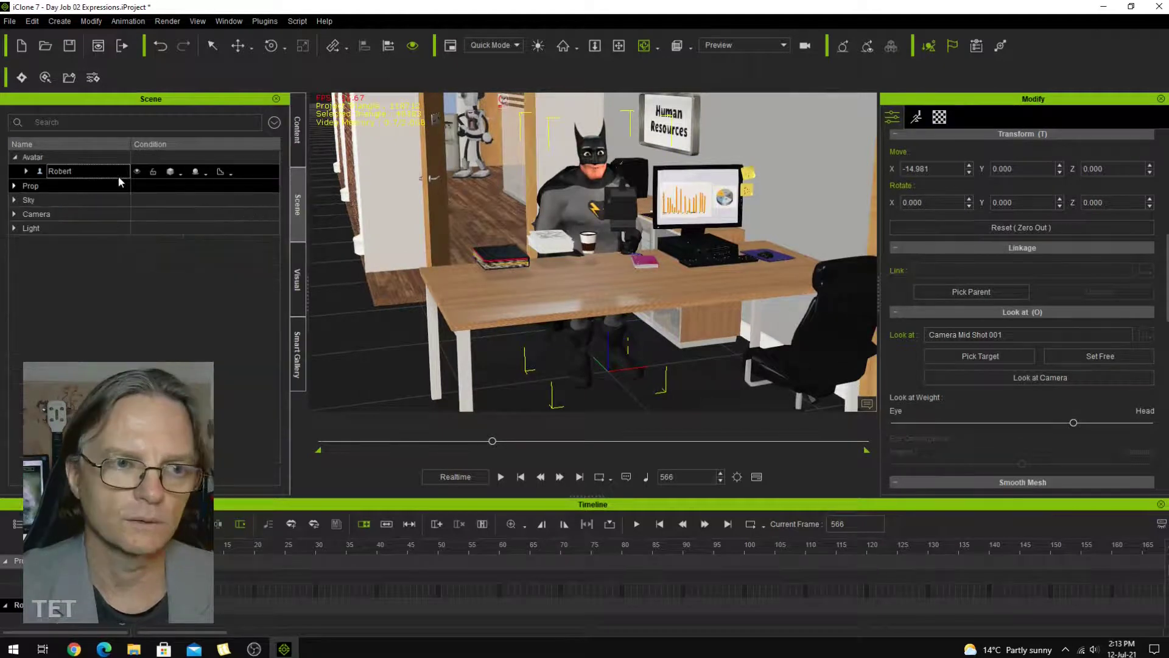
# Expand the Light group, select the spotlight to show its beam settings, and scrub to frame 778
pyautogui.click(32, 228)
pyautogui.click(39, 235)
pyautogui.click(20, 227)
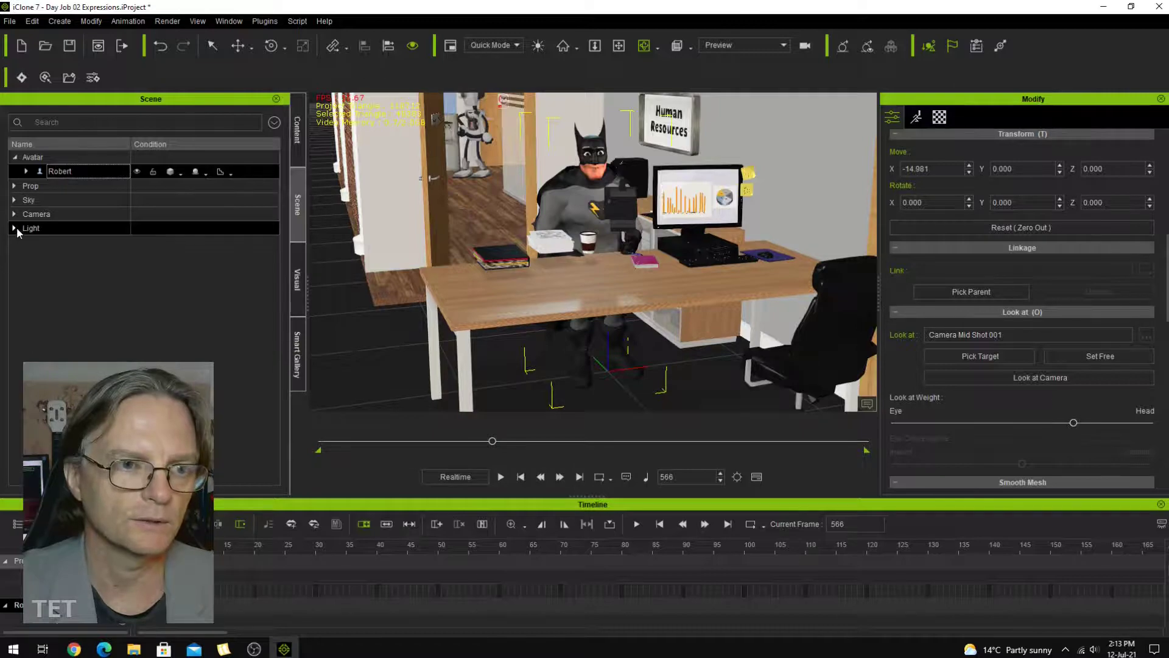
pyautogui.click(17, 227)
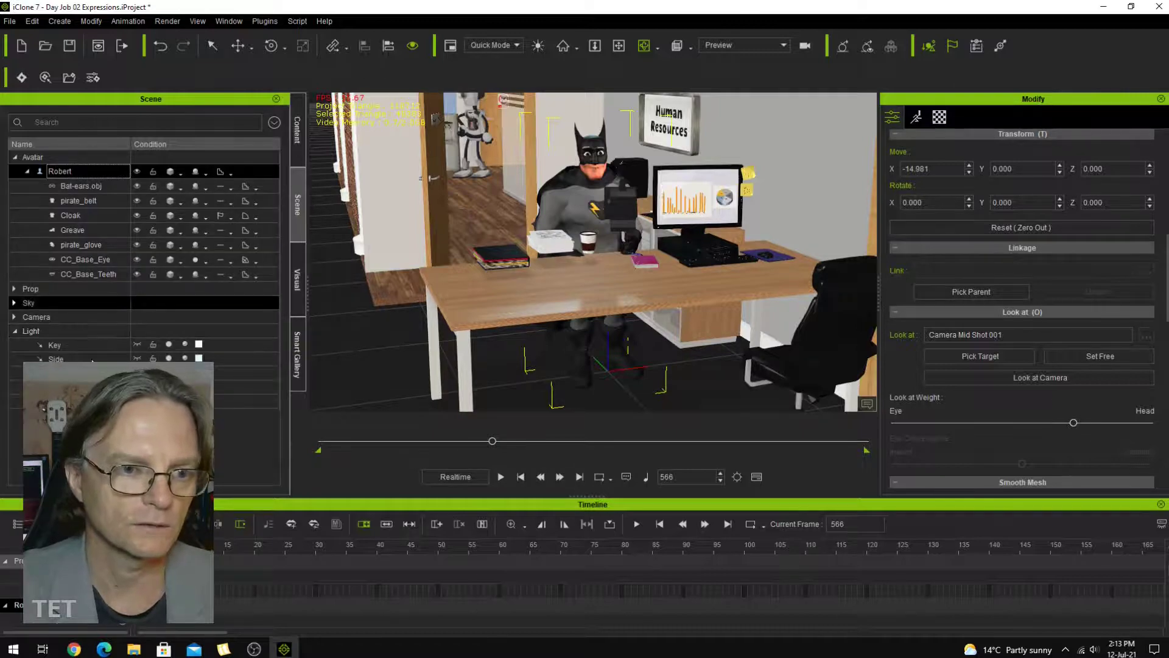
pyautogui.press('Down')
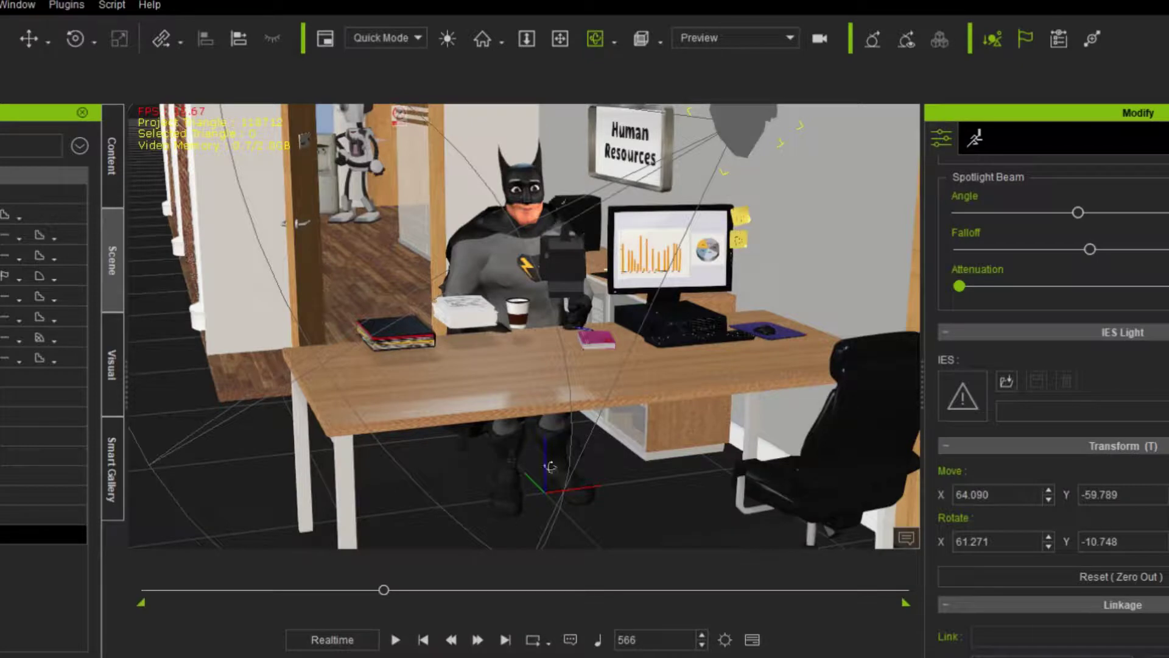
pyautogui.moveTo(389, 591); pyautogui.dragTo(473, 603)
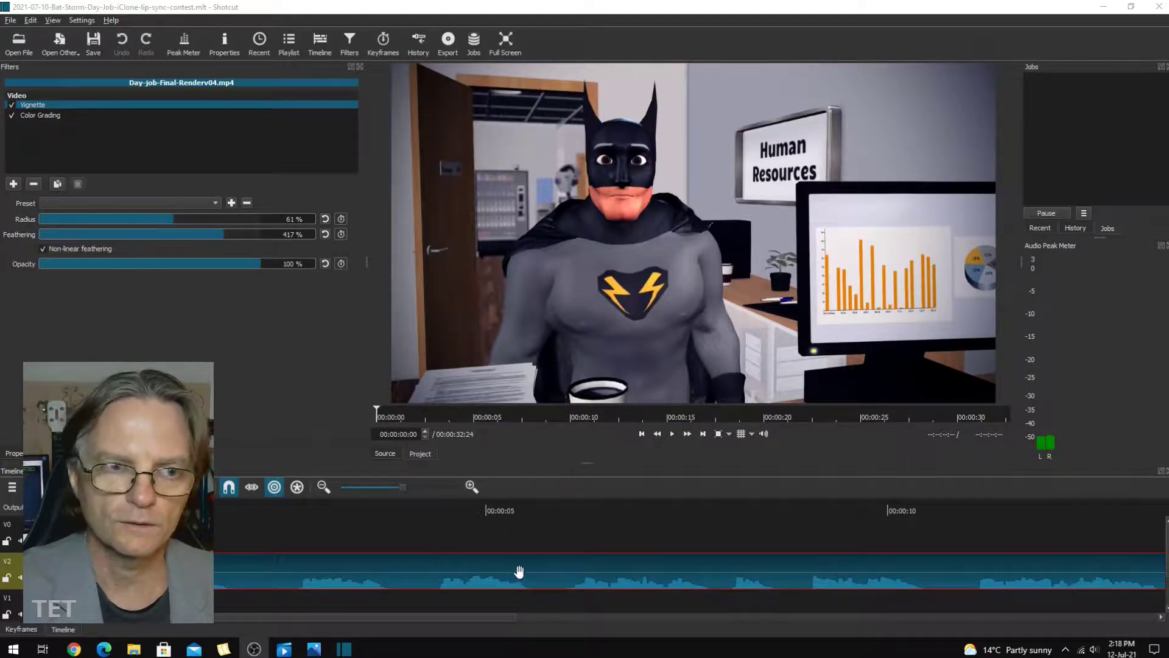
# Inspect the Color Grading wheels, then the Vignette filter's Radius and Feathering settings
pyautogui.click(49, 115)
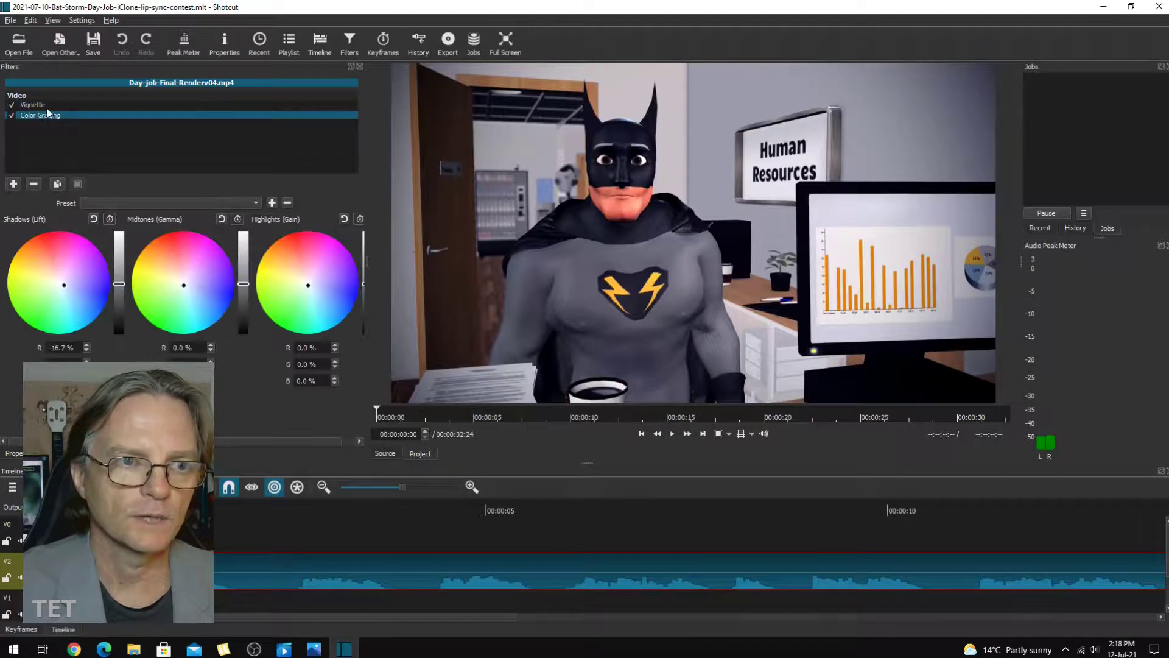
pyautogui.click(38, 106)
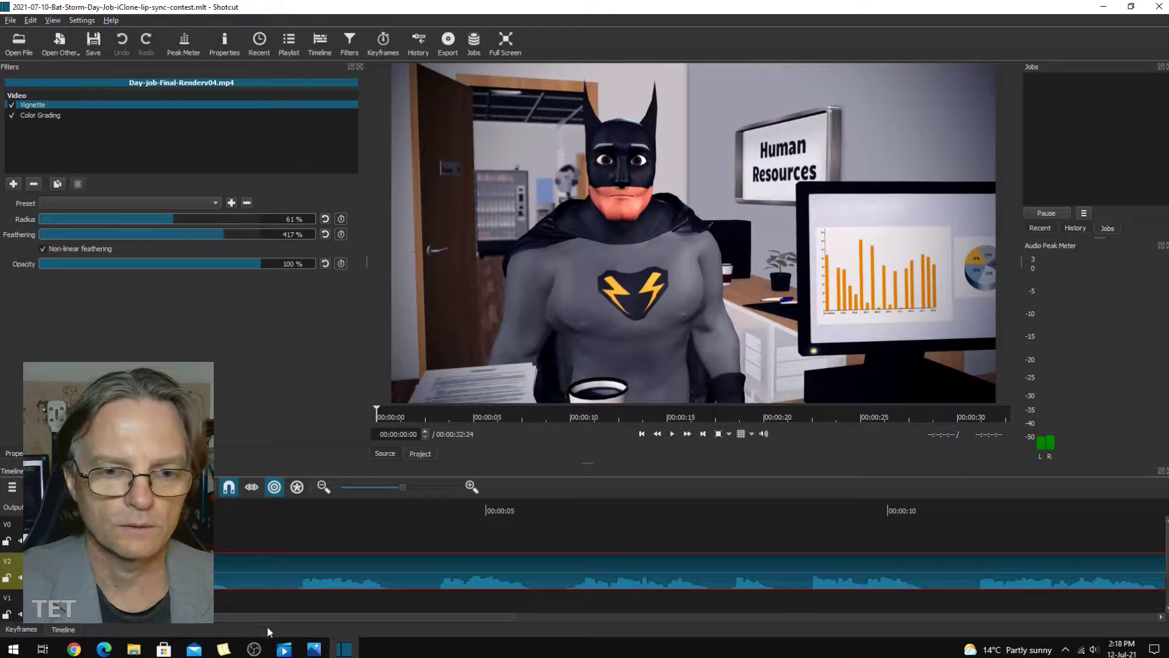
# Preview the Lip-Sync Animation Contest splash and website end card, then scrub back to Batman mid-scene
pyautogui.moveTo(267, 616); pyautogui.dragTo(918, 653)
pyautogui.click(676, 509)
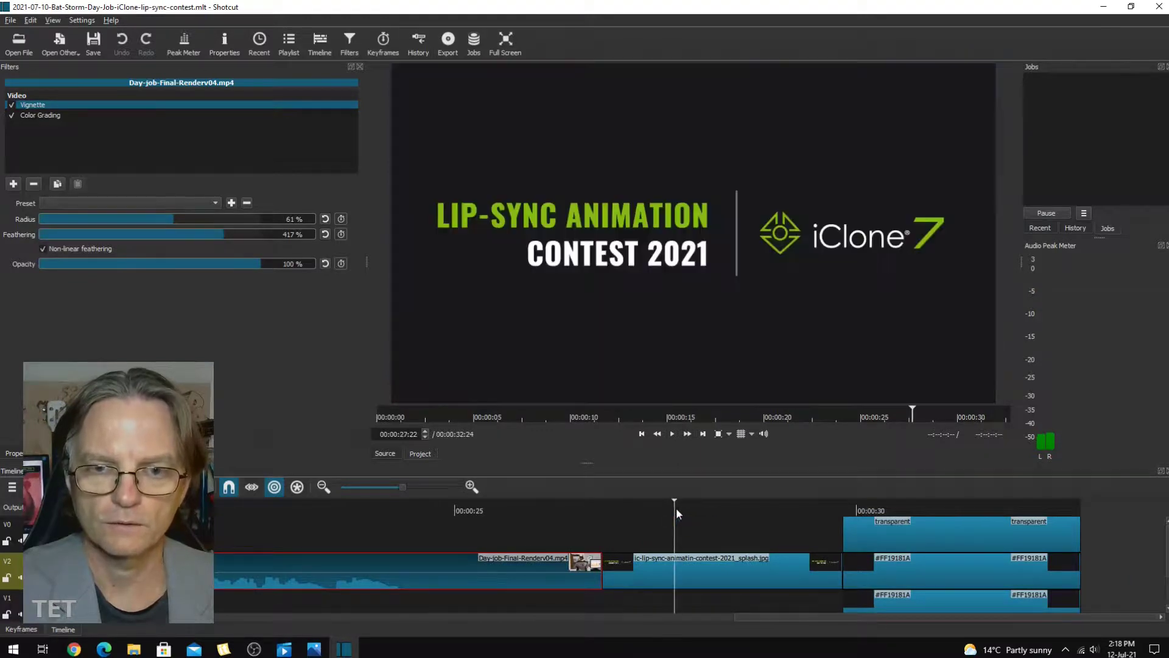
pyautogui.click(937, 509)
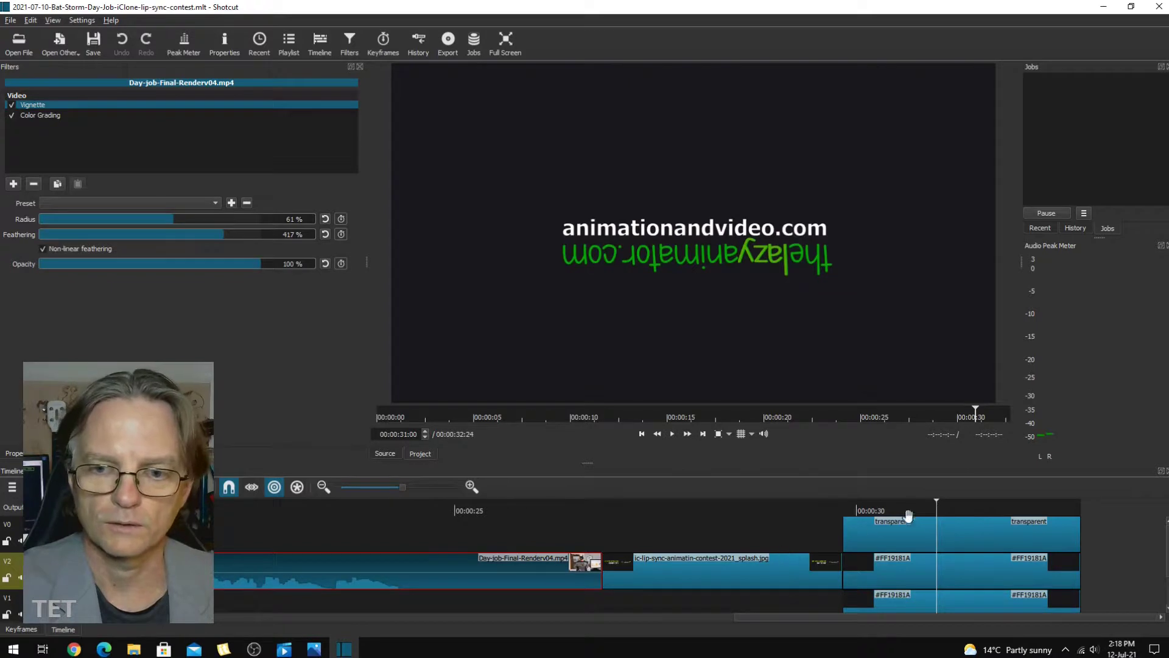
pyautogui.moveTo(921, 509); pyautogui.dragTo(637, 523)
pyautogui.scroll(-2, 647, 564)
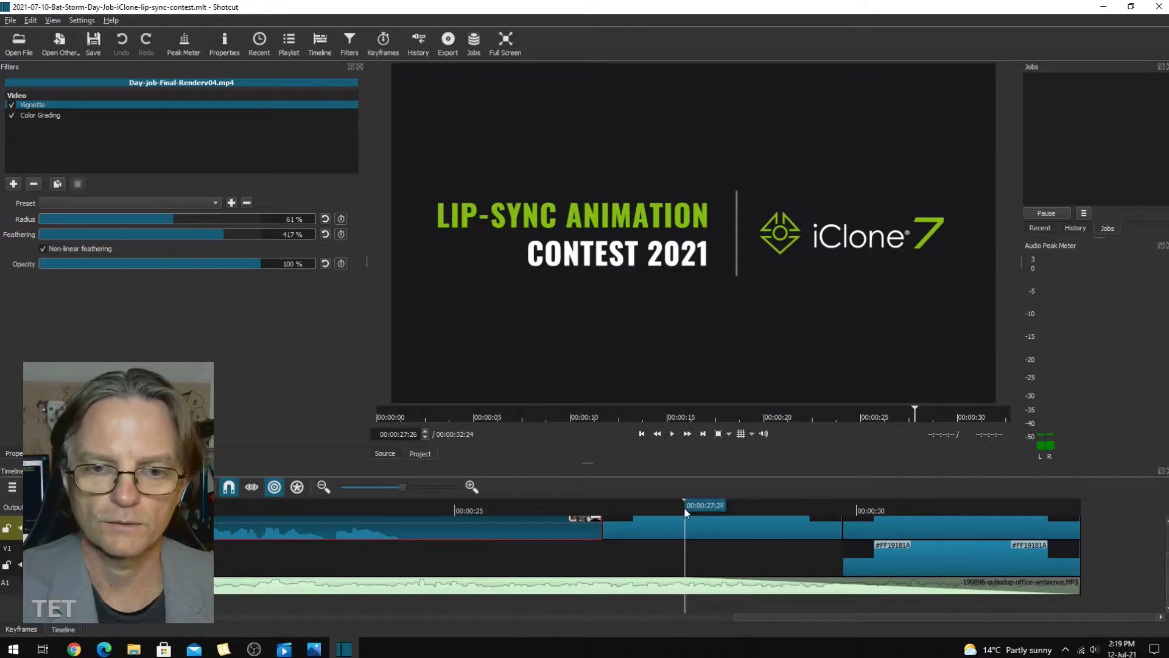
pyautogui.moveTo(687, 509); pyautogui.dragTo(174, 515)
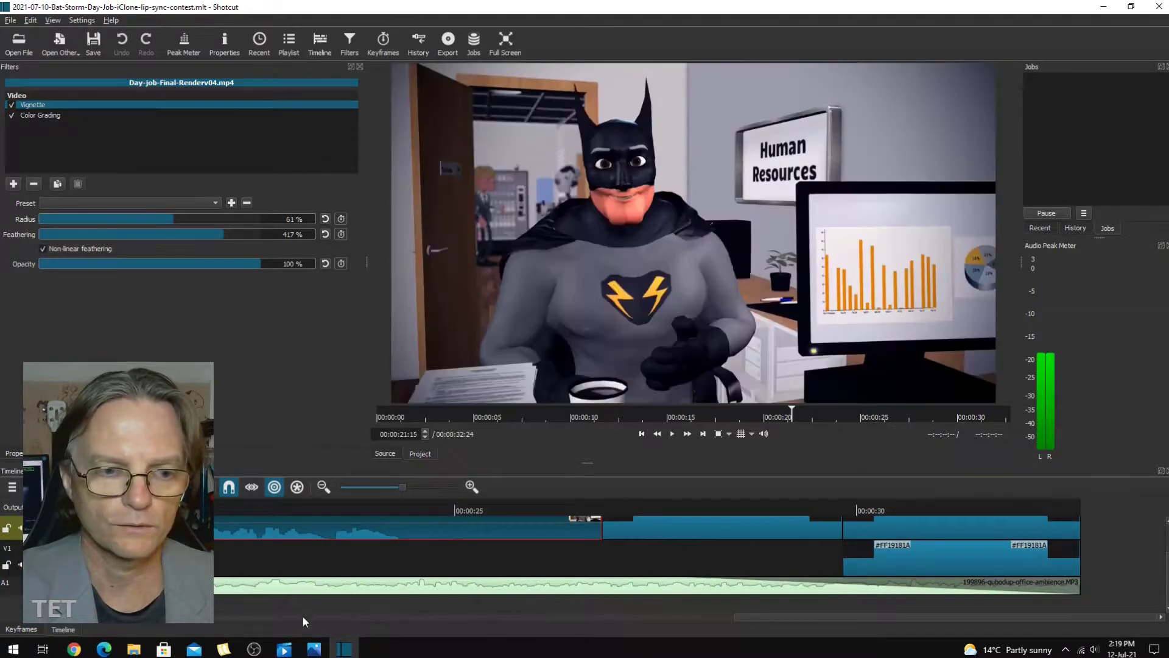
pyautogui.moveTo(1089, 623); pyautogui.dragTo(416, 636)
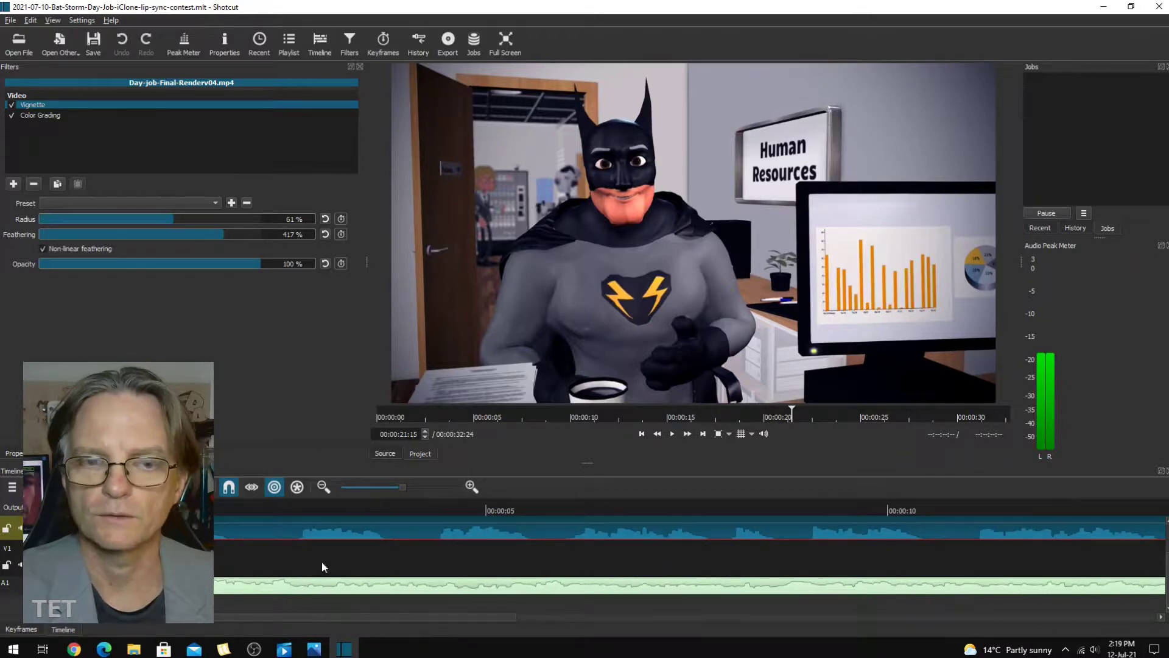